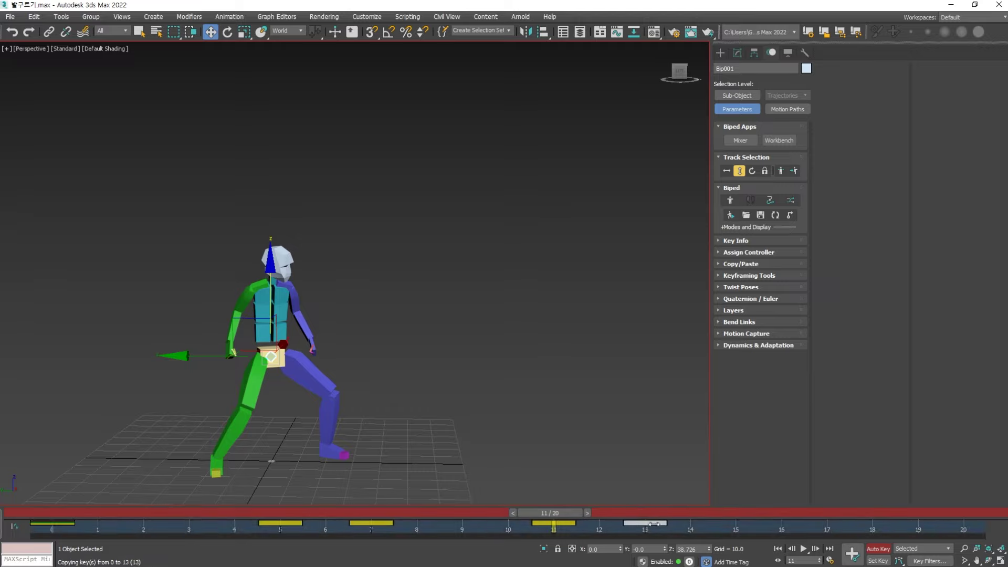
- Play back the biped animation and show it from the Left view
key(slash)
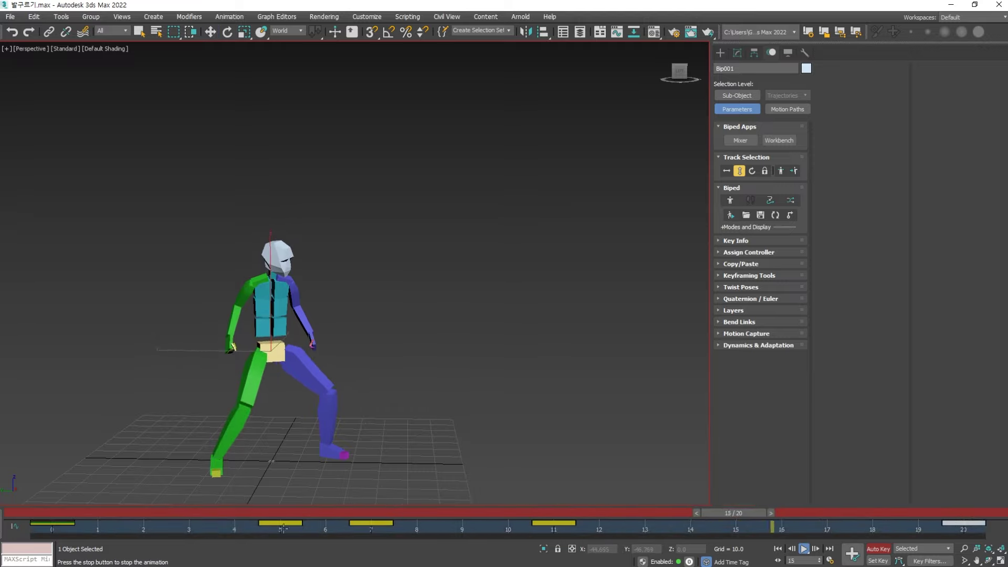
key(l)
middle_drag(344, 440, 323, 483)
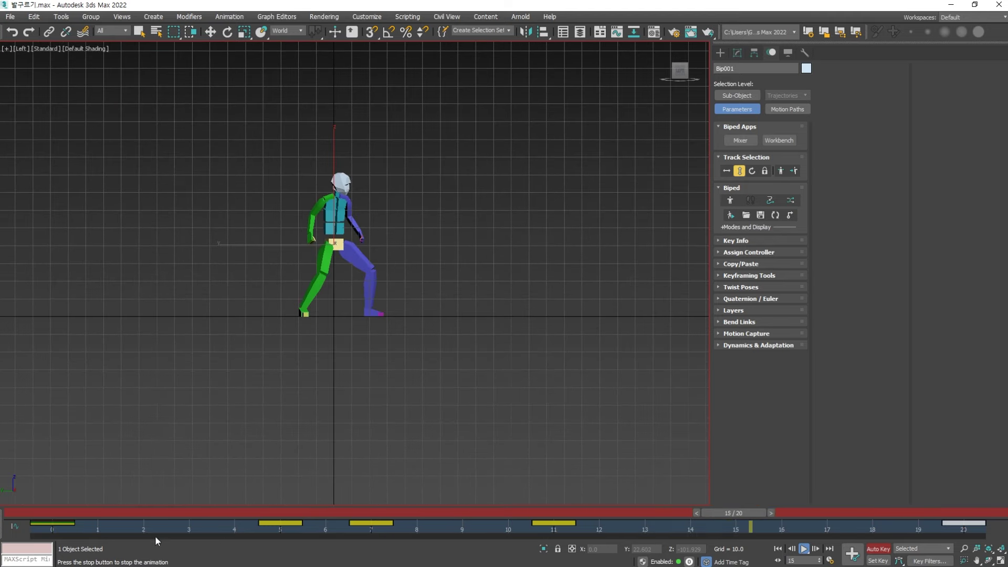
- Check the left foot and the body's vertical motion frame by frame over the first five frames
click(63, 513)
key(period)
key(period)
click(370, 312)
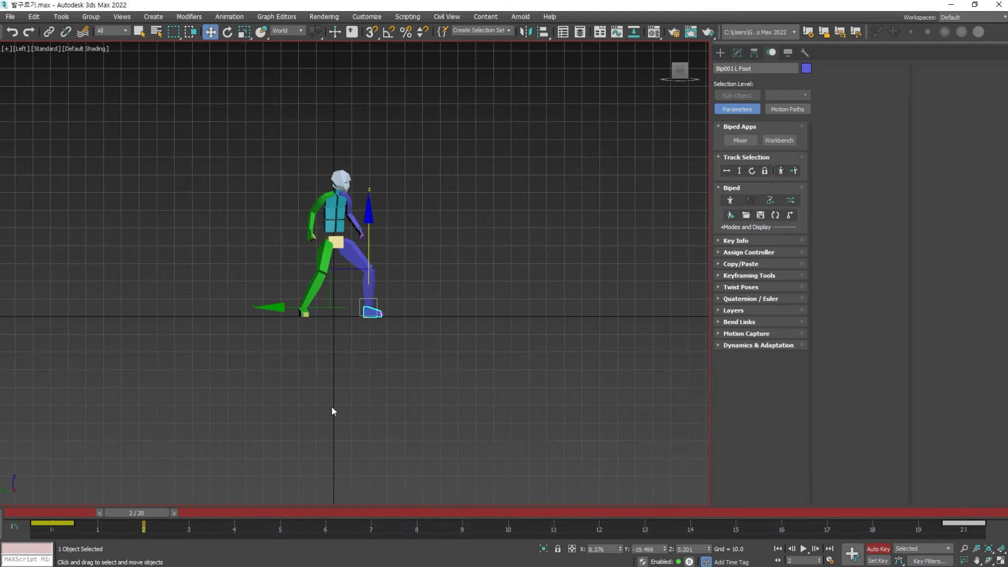
key(period)
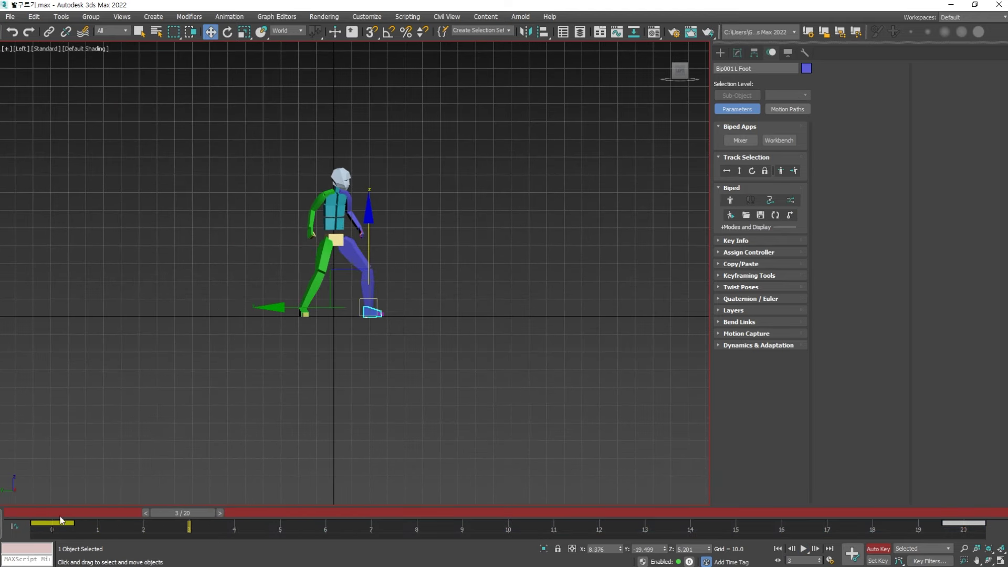
key(comma)
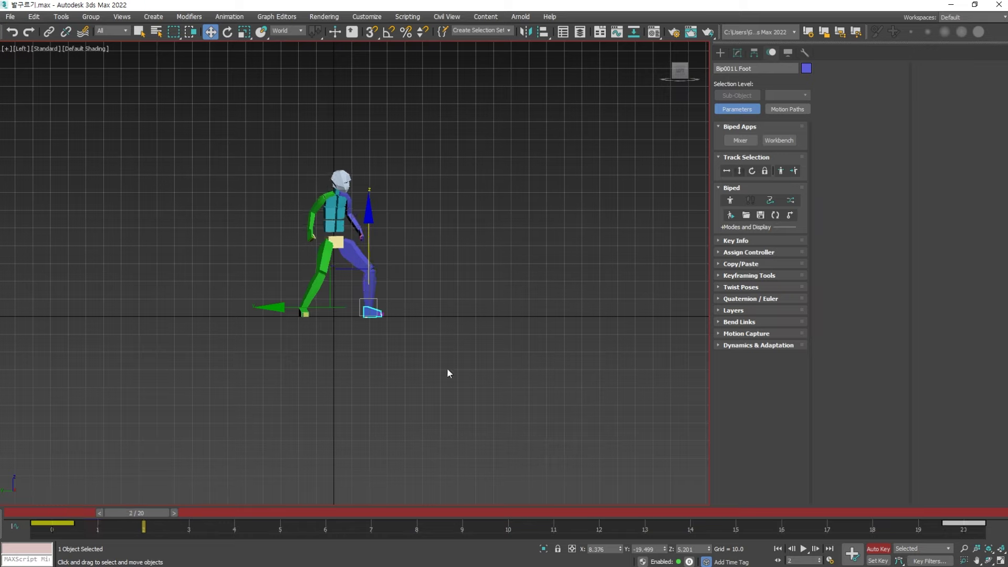
key(2)
key(period)
key(period)
key(period)
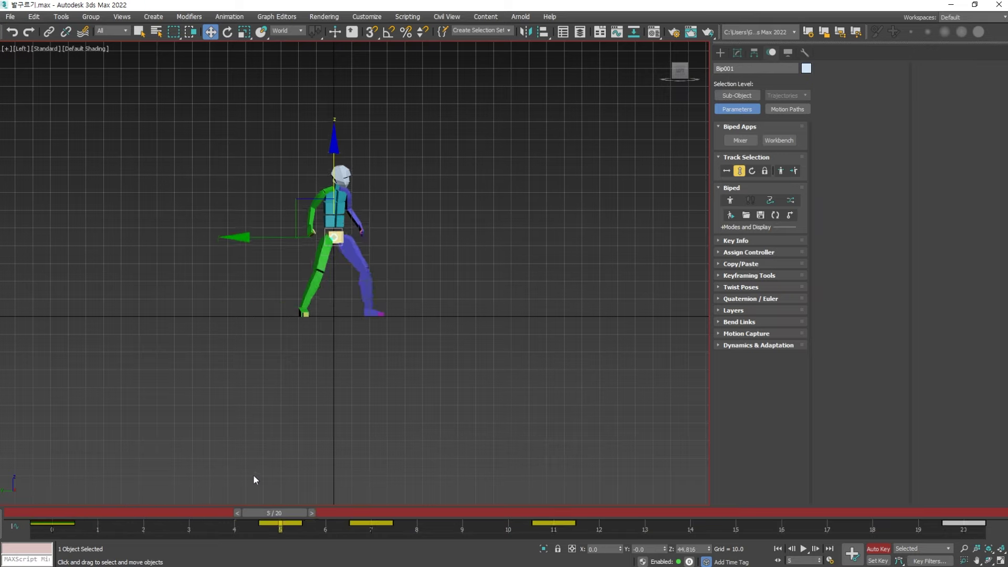
- Shift the body's vertical keys at frames 5, 7 and 11 one frame later, to frames 6, 8 and 12
key(comma)
key(comma)
key(comma)
key(comma)
drag(620, 532, 271, 541)
click(291, 526)
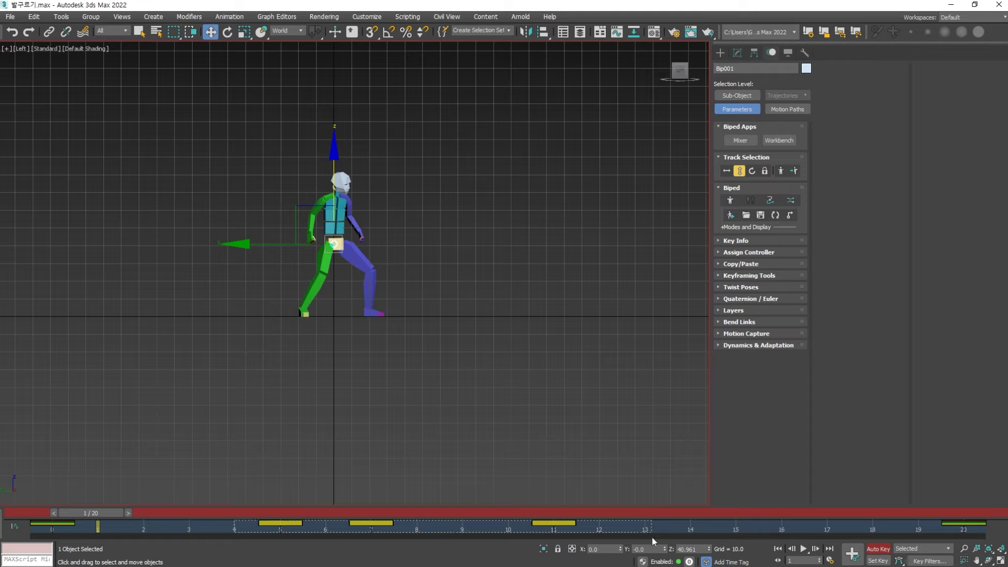
drag(653, 541, 651, 531)
drag(576, 527, 622, 528)
- Lower the biped's center of mass to a Z height of about 38.04 at frame 2
key(period)
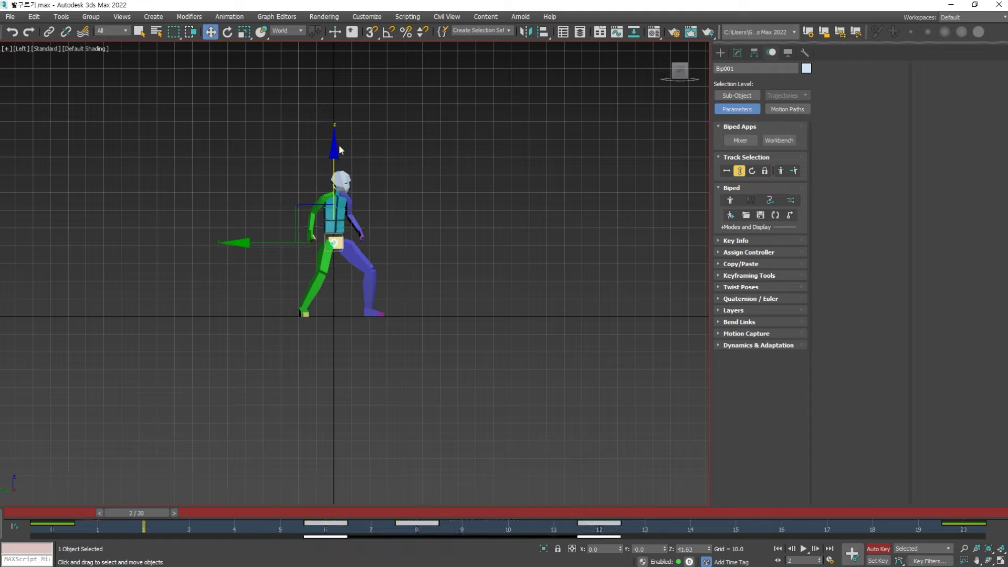
drag(334, 156, 334, 152)
key(period)
key(period)
key(period)
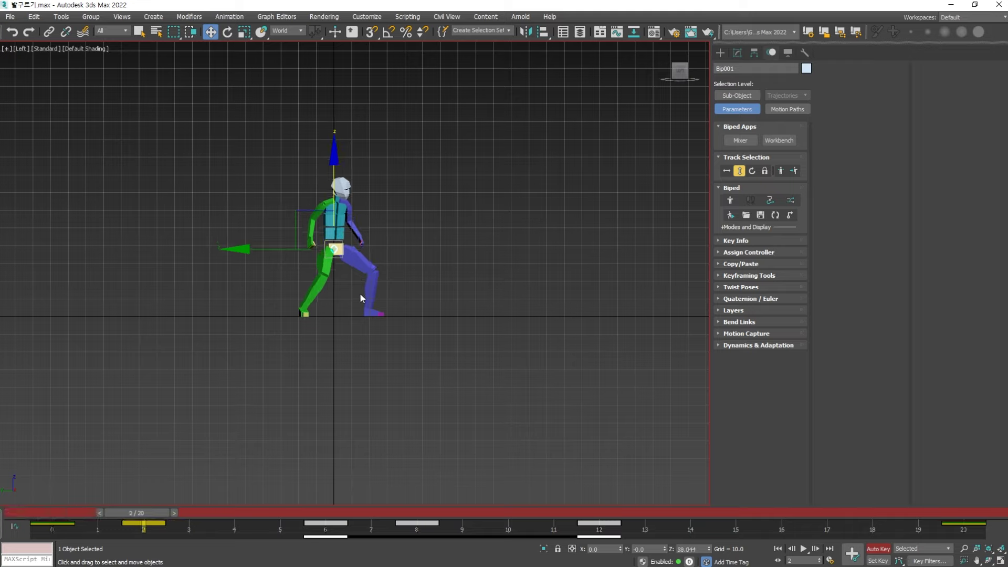
- Move the three middle body keys to frames 8, 10 and 14, and play back the new timing
key(slash)
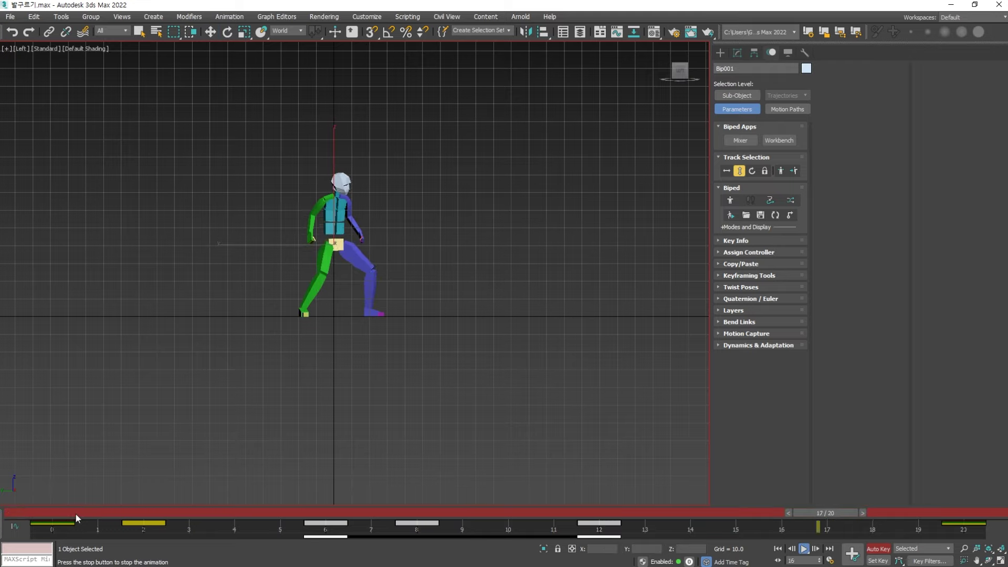
key(slash)
drag(315, 525, 406, 525)
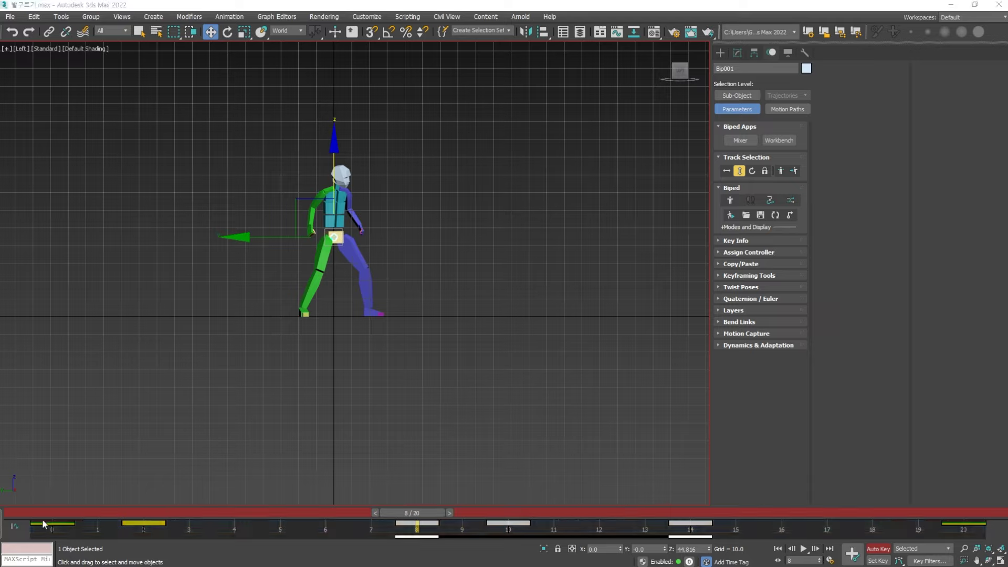
key(slash)
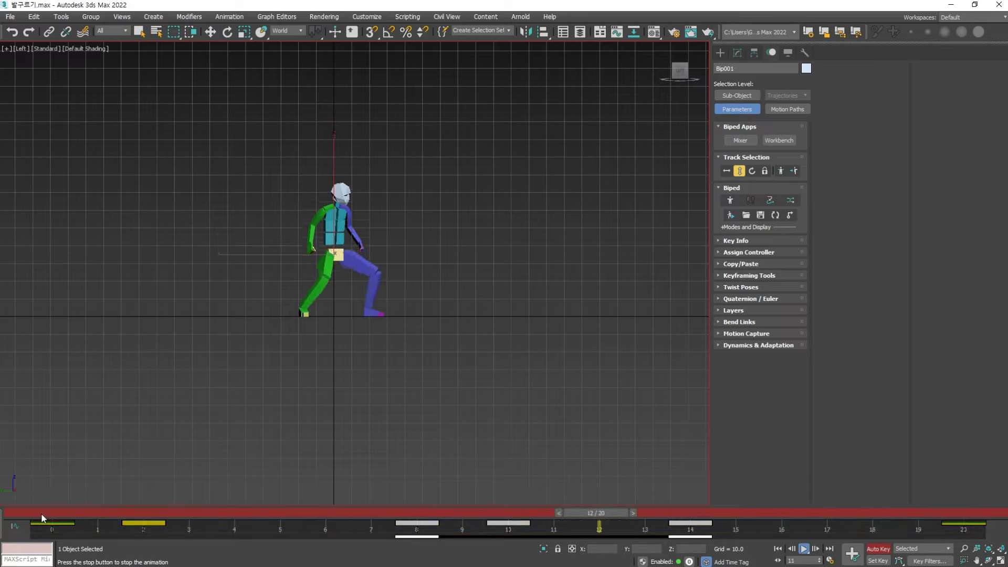
key(slash)
- Move the three middle body keys to frames 11, 13 and 17, preview the motion and return to frame 0
drag(700, 525, 822, 525)
key(slash)
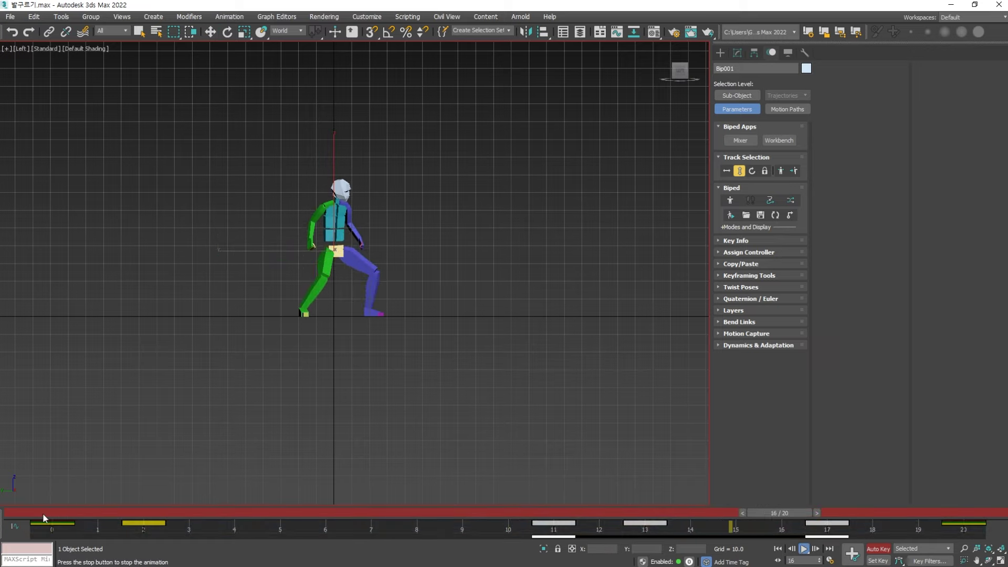
click(42, 513)
key(w)
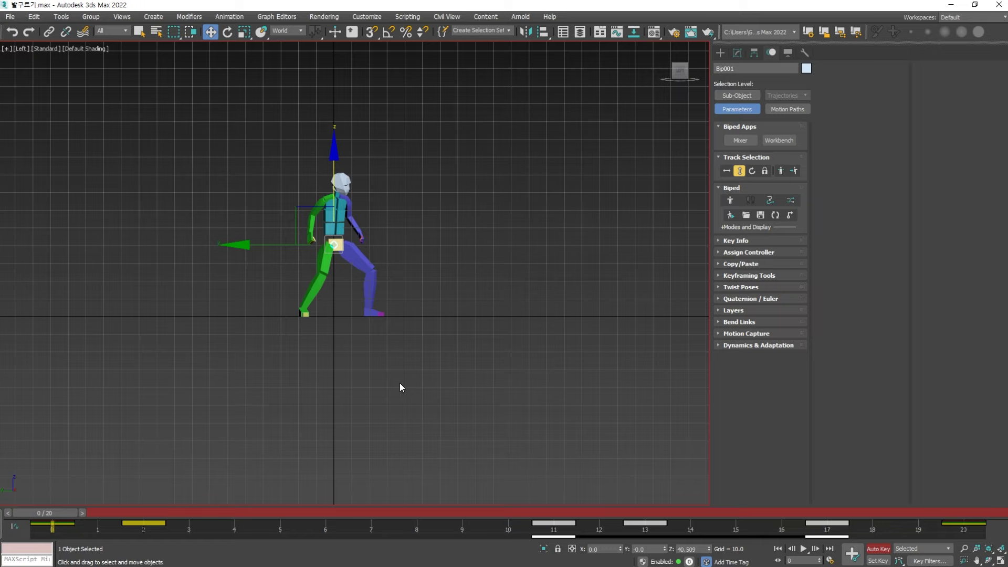
- Select the left foot and examine the body's rise and fall frame by frame up to frame 13
click(399, 383)
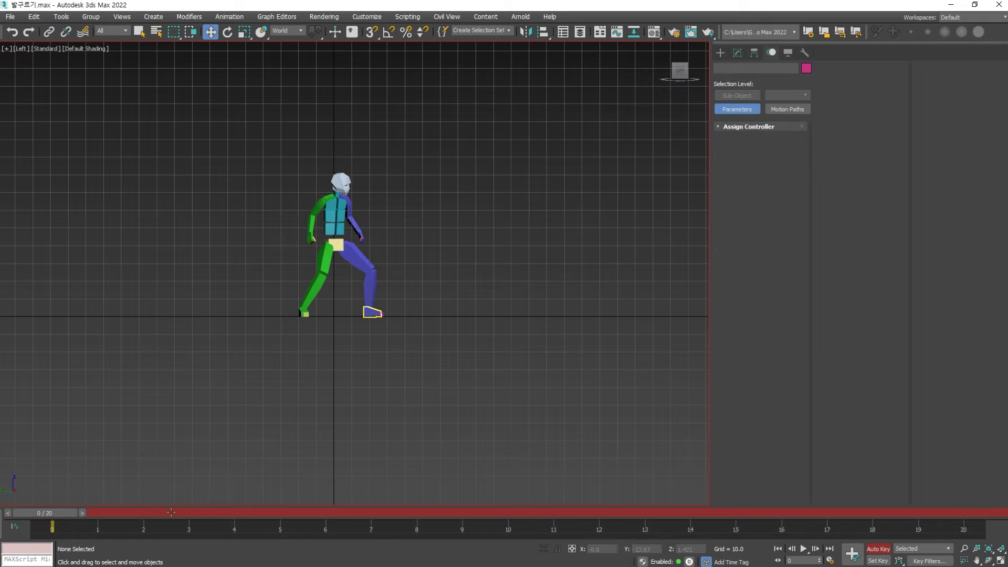
key(period)
key(period)
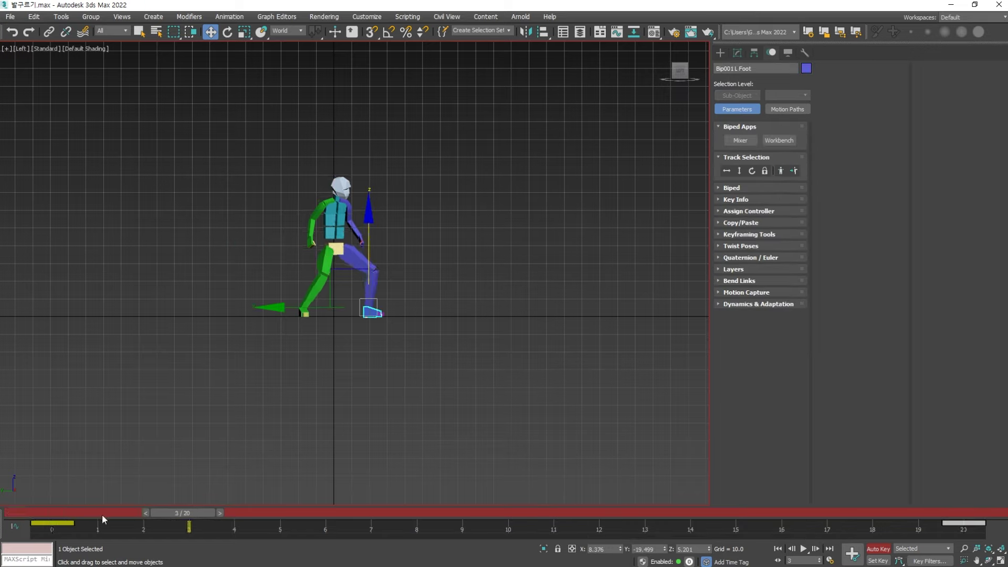
key(period)
key(period)
key(comma)
key(comma)
key(period)
key(period)
key(period)
key(period)
key(period)
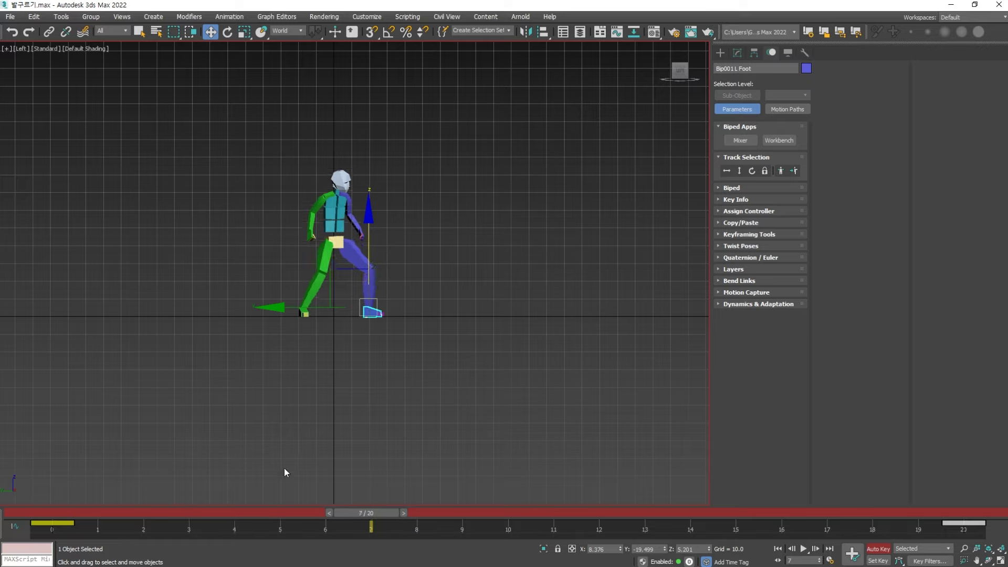
key(period)
key(period)
key(period)
key(period)
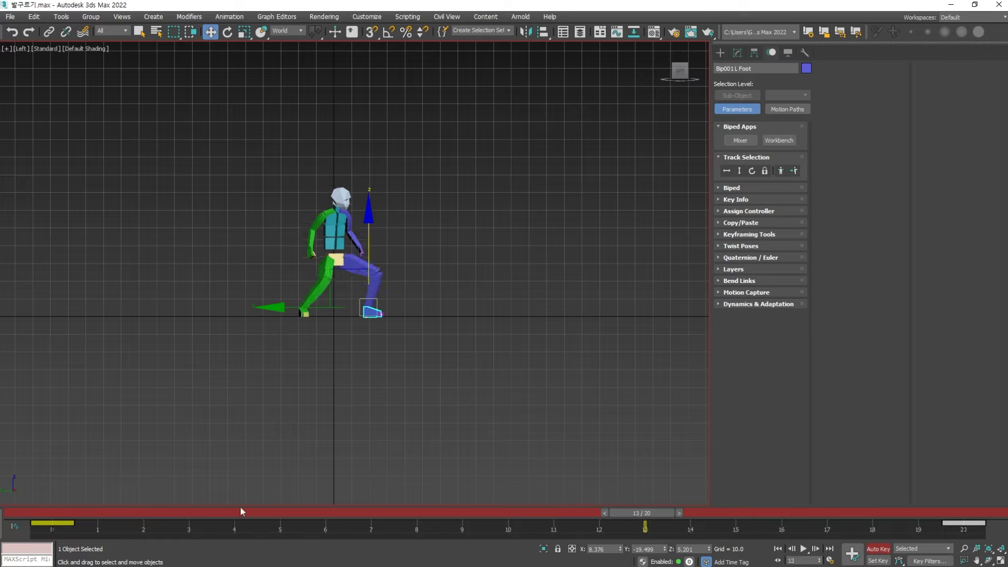
- Set a sliding key for the left foot at frame 5
drag(241, 510, 199, 508)
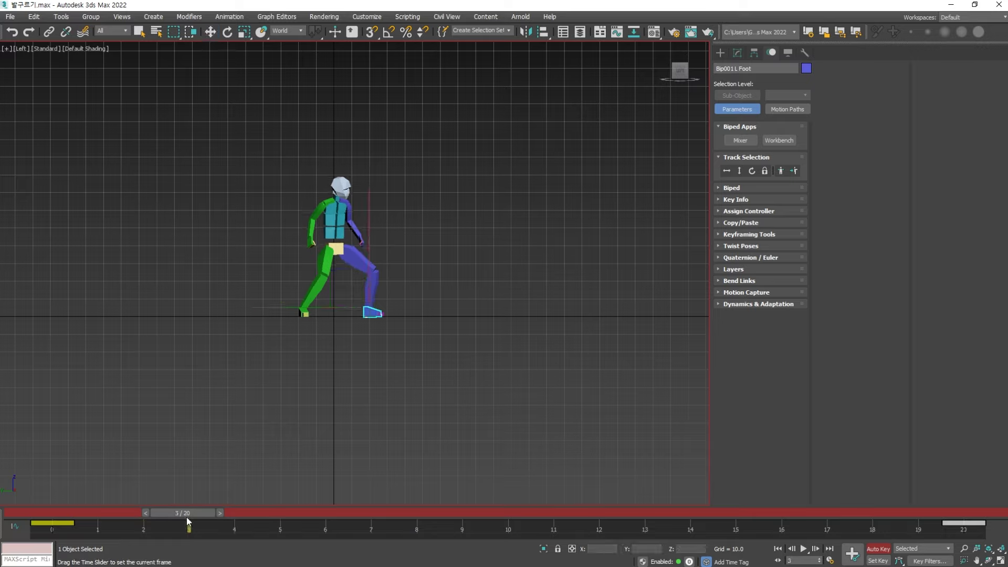
key(period)
key(w)
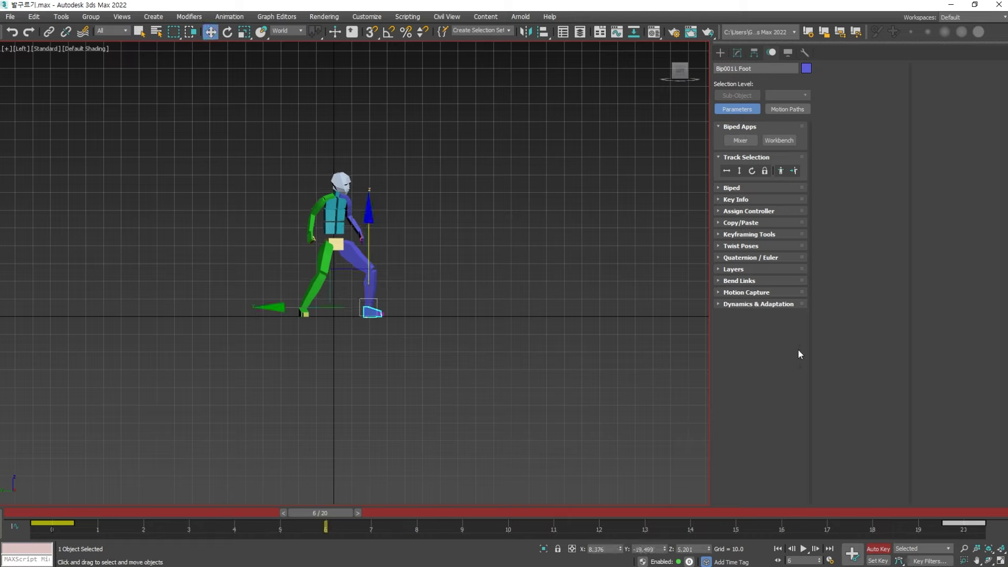
click(737, 200)
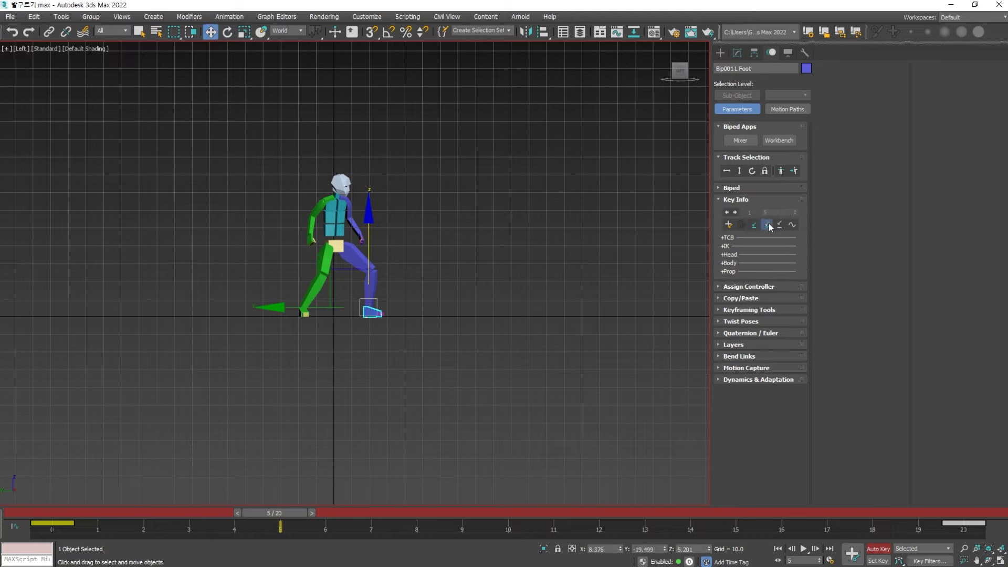
click(768, 226)
- Set a sliding key for the left foot at frame 13 and lift the foot to about Z 13.87 at frame 12
key(period)
key(period)
key(period)
key(period)
key(period)
key(period)
key(period)
key(period)
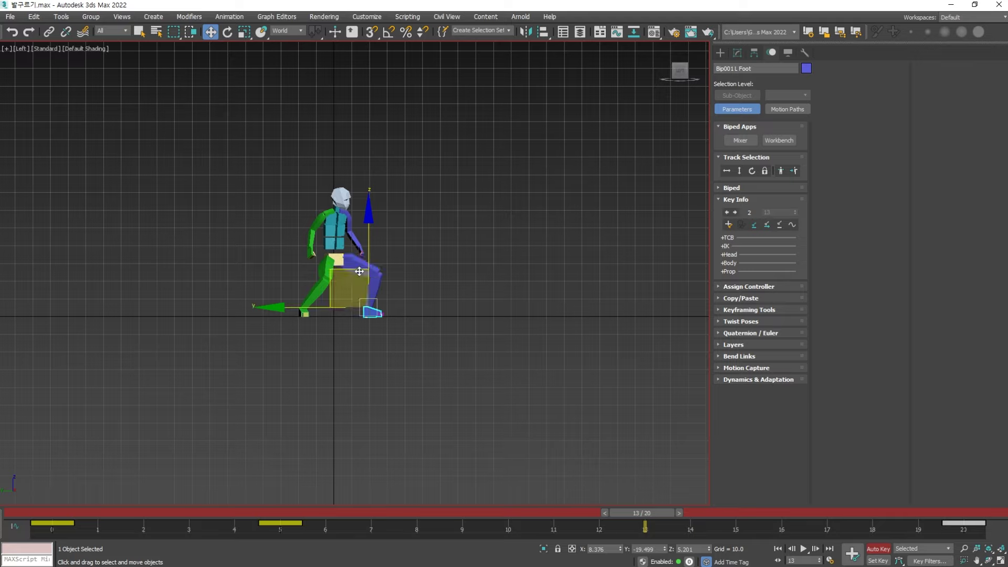
key(comma)
click(780, 224)
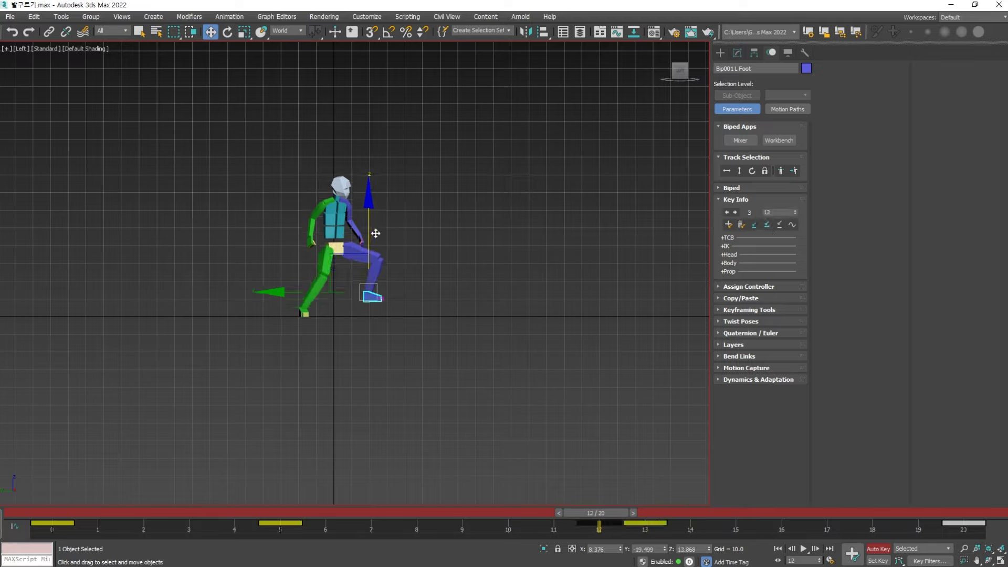
- Play back the left foot's lift and landing to check the timing
key(period)
key(period)
key(period)
key(slash)
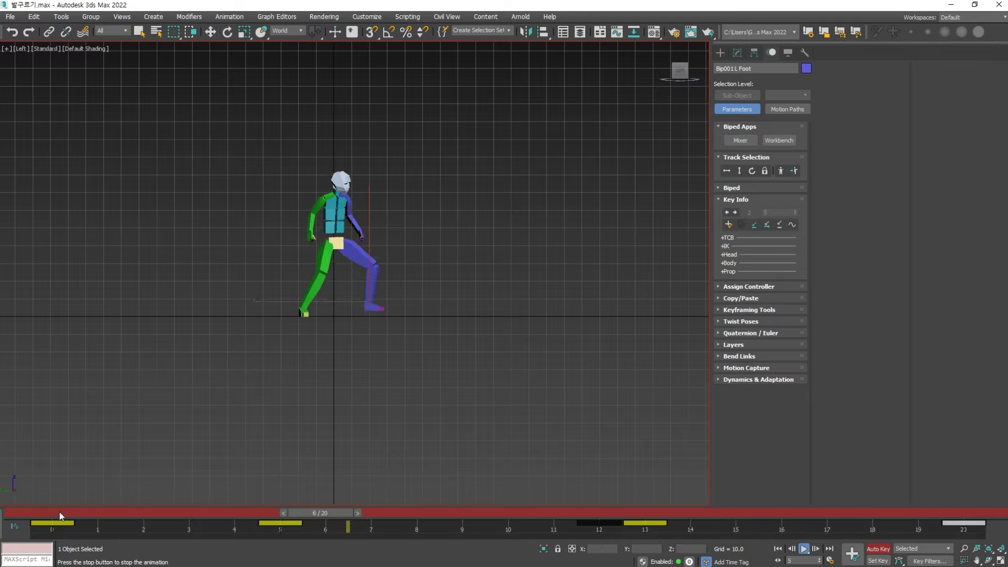
key(w)
key(slash)
- Add an in-between key for the raised left foot at frame 7 and check the lift through frame 10
key(period)
key(period)
key(period)
key(period)
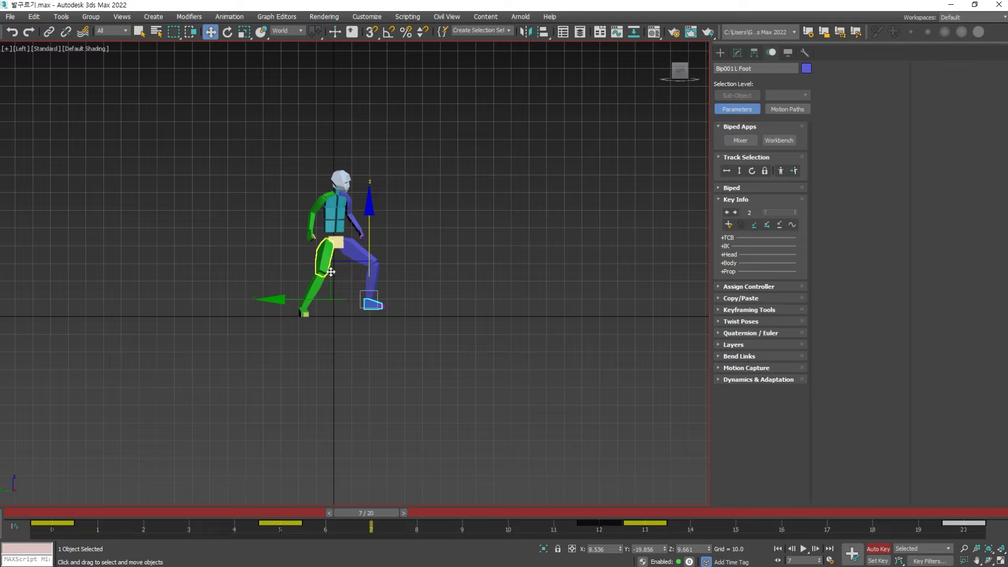
key(period)
key(period)
key(period)
key(period)
key(period)
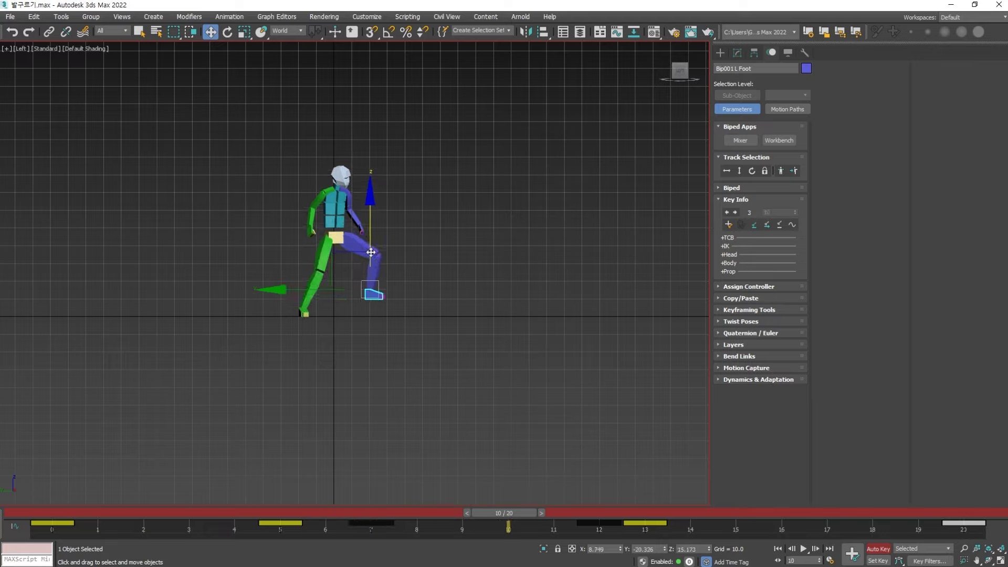
- Play back the stomp with the new foot key and return to frame 0
key(slash)
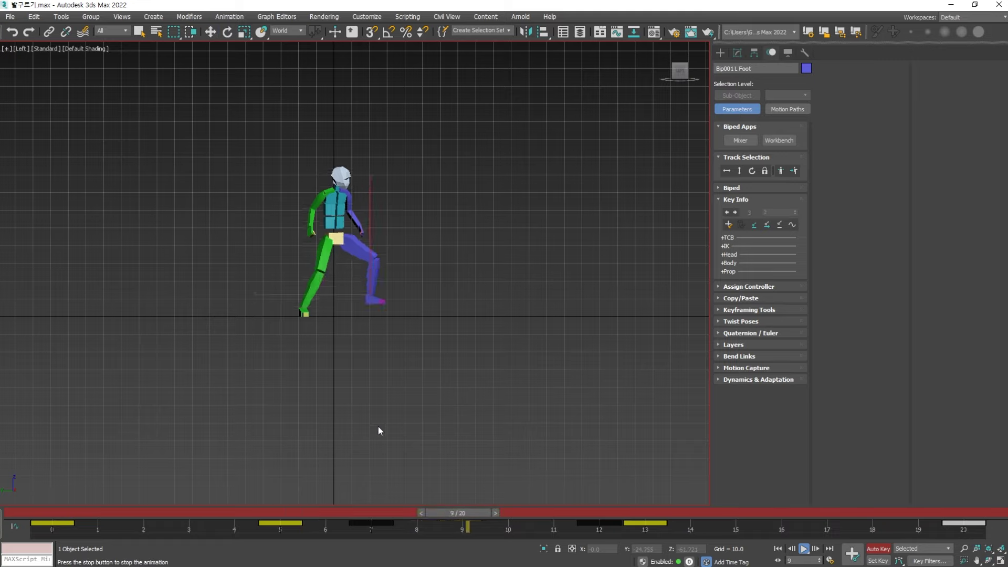
key(slash)
key(w)
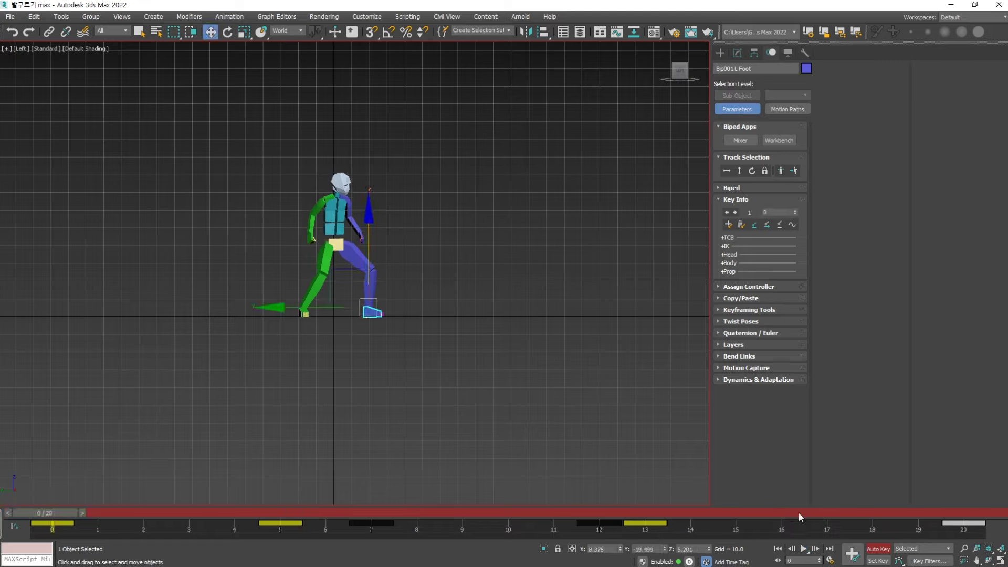
- Extend the time range to 25 frames, move the whole biped's end keys from frame 20 to 25, and preview the result
ctrl+alt+right_drag(924, 530, 831, 528)
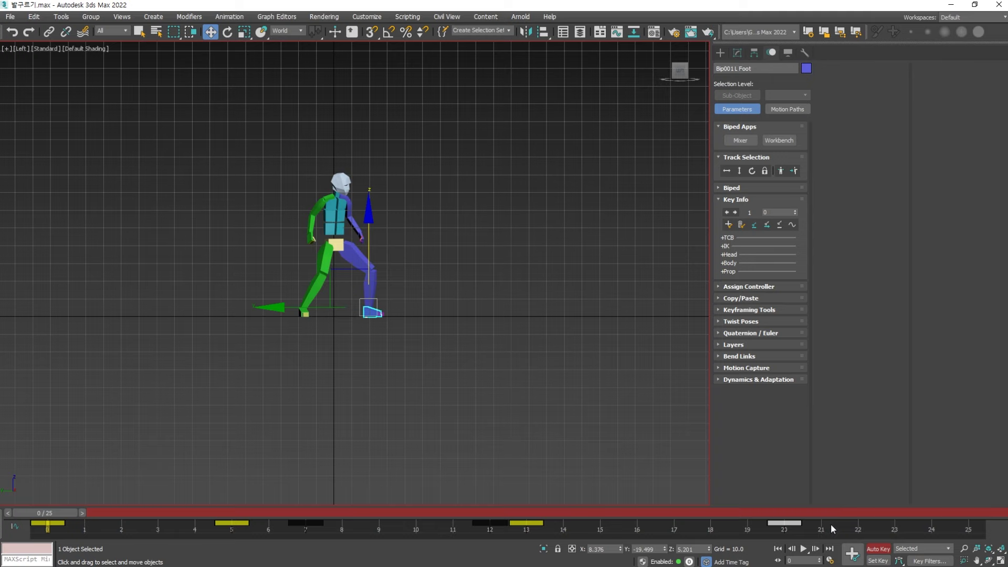
key(ctrl+a)
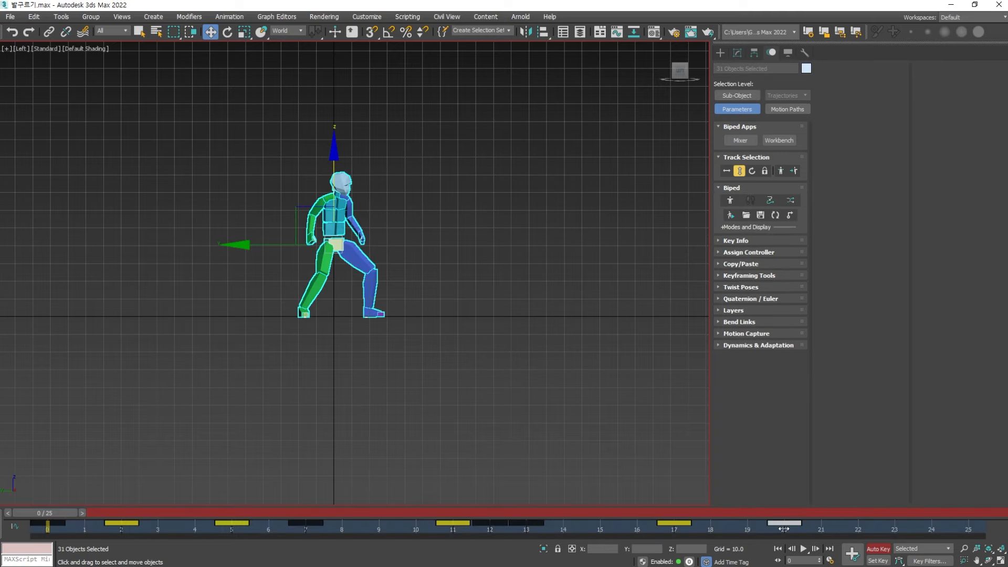
key(slash)
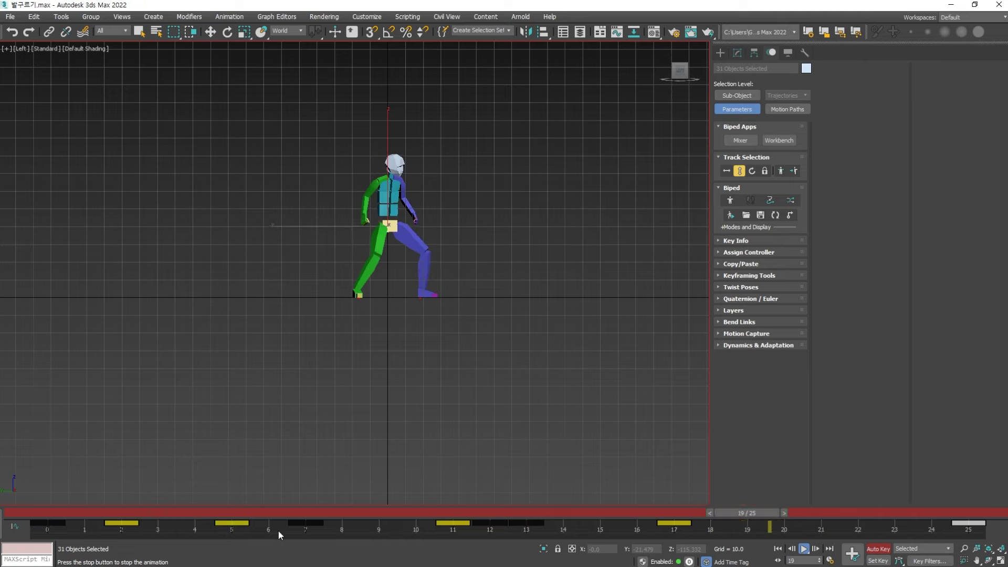
key(slash)
click(34, 516)
- Select the two upper spine segments for rotation and copy their frame 0 key to frame 25
click(376, 330)
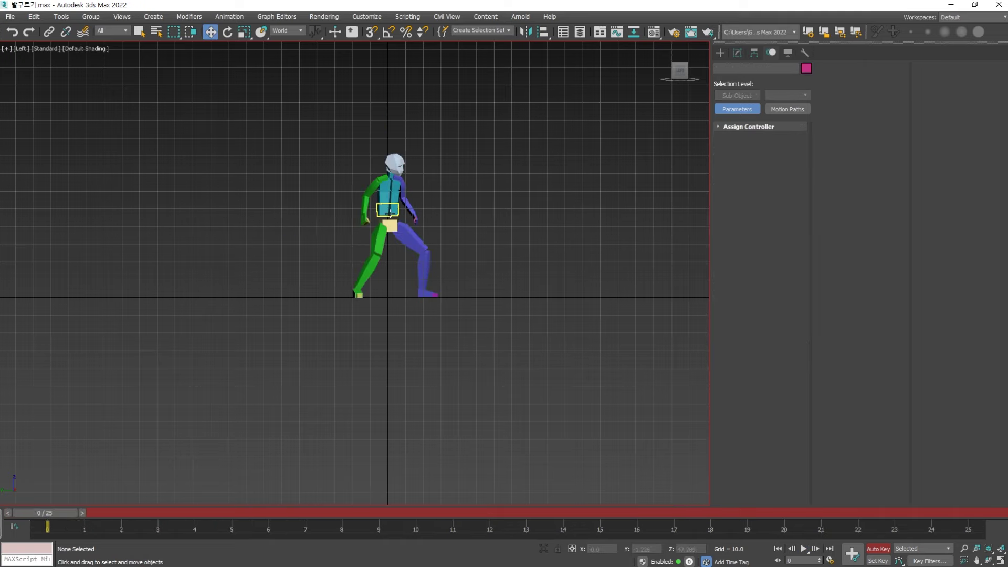
scroll(389, 213, up, 5)
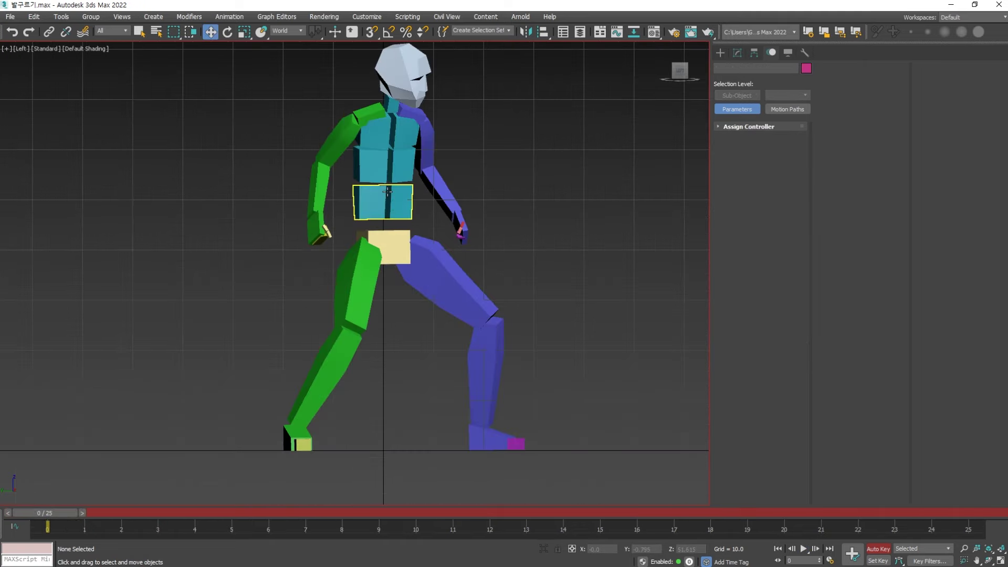
click(402, 162)
key(e)
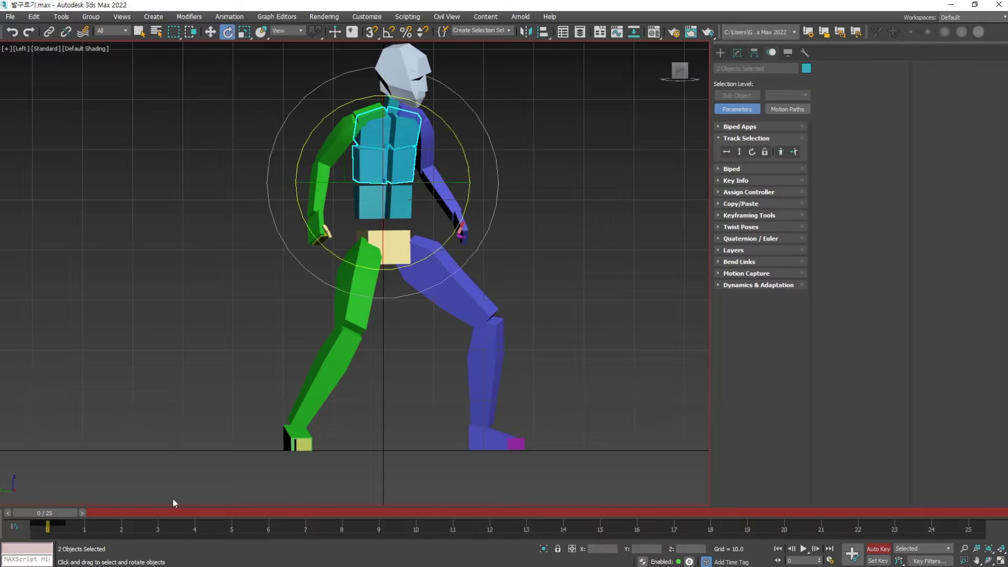
click(47, 524)
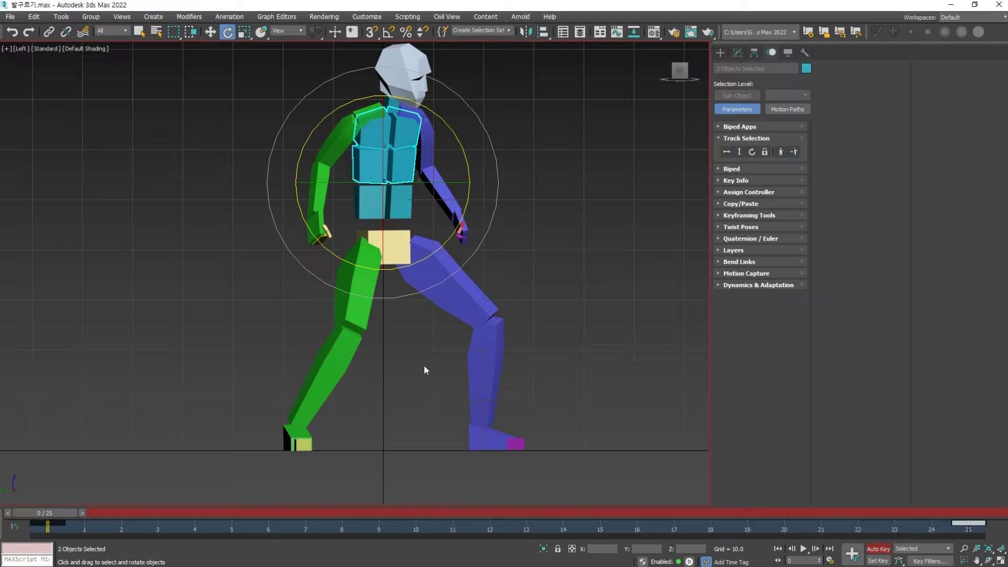
- Set the rotation axes to Local and bend the two upper spine segments slightly forward at frame 3
key(period)
key(period)
key(period)
key(comma)
key(comma)
key(comma)
alt+right_click(446, 172)
click(456, 158)
key(period)
key(period)
key(period)
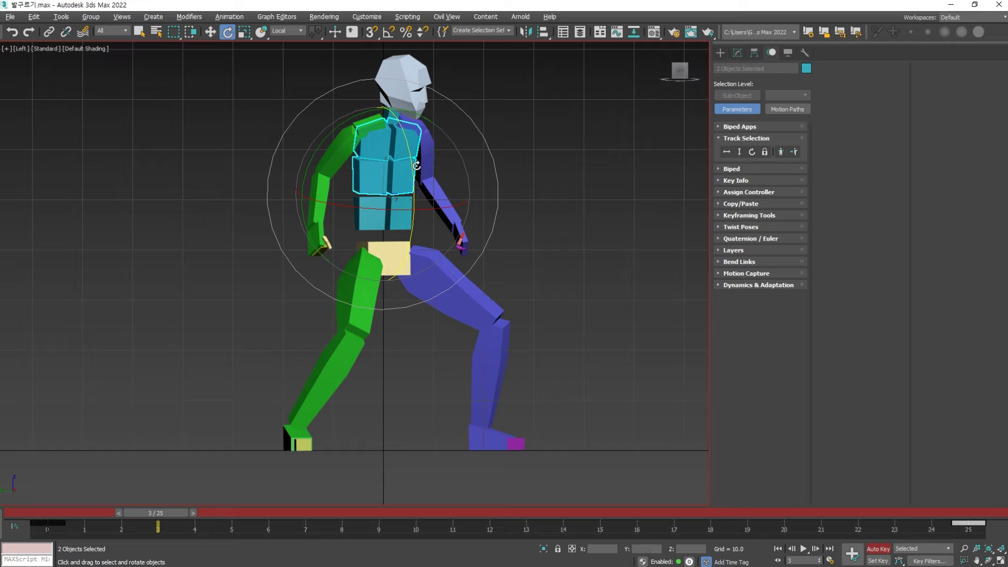
key(comma)
key(comma)
key(comma)
- Rotate the two upper spine segments further forward at frame 6, comparing with the neighbouring frames
key(period)
key(period)
key(period)
key(period)
key(comma)
key(comma)
key(period)
key(period)
key(period)
key(period)
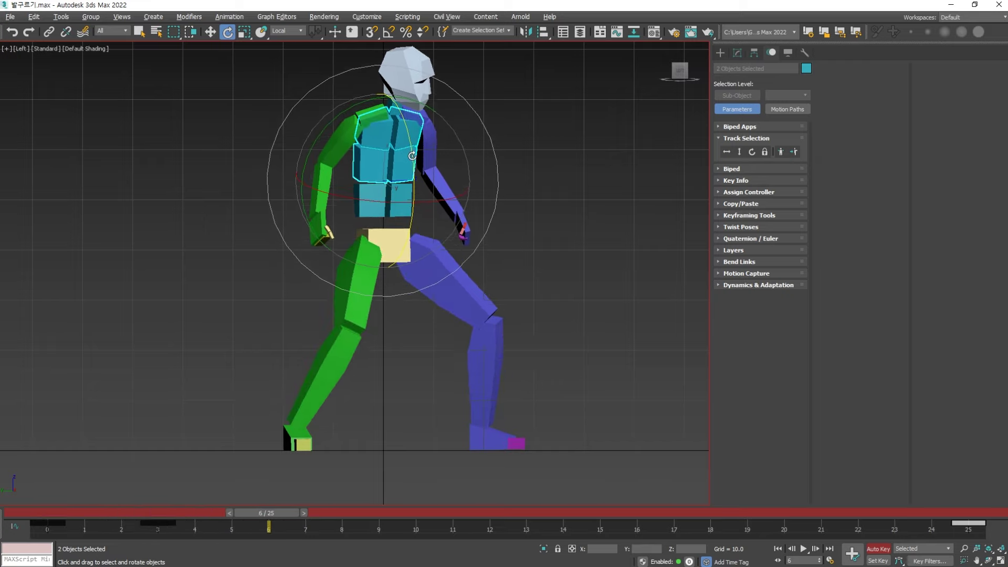
key(period)
key(comma)
key(comma)
key(period)
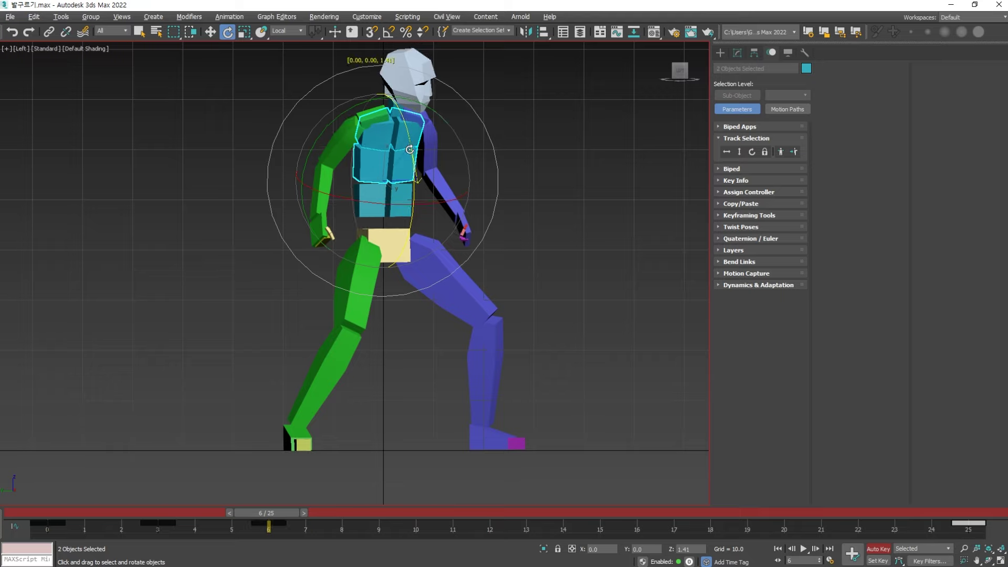
drag(410, 150, 409, 156)
- Straighten the two upper spine segments at frame 11 and key them leaning slightly back at frame 13
key(period)
key(period)
key(period)
key(period)
key(period)
key(period)
key(comma)
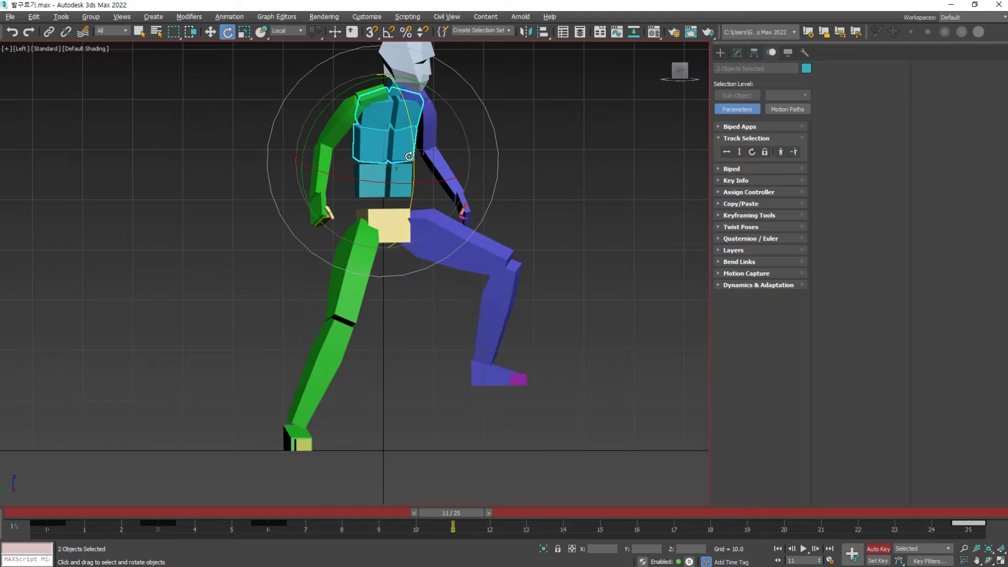
key(period)
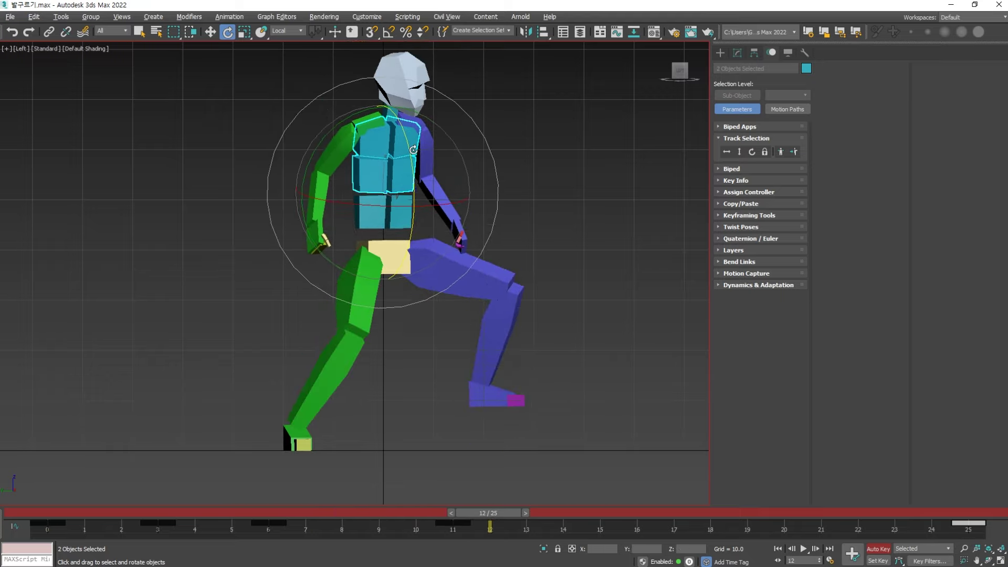
key(period)
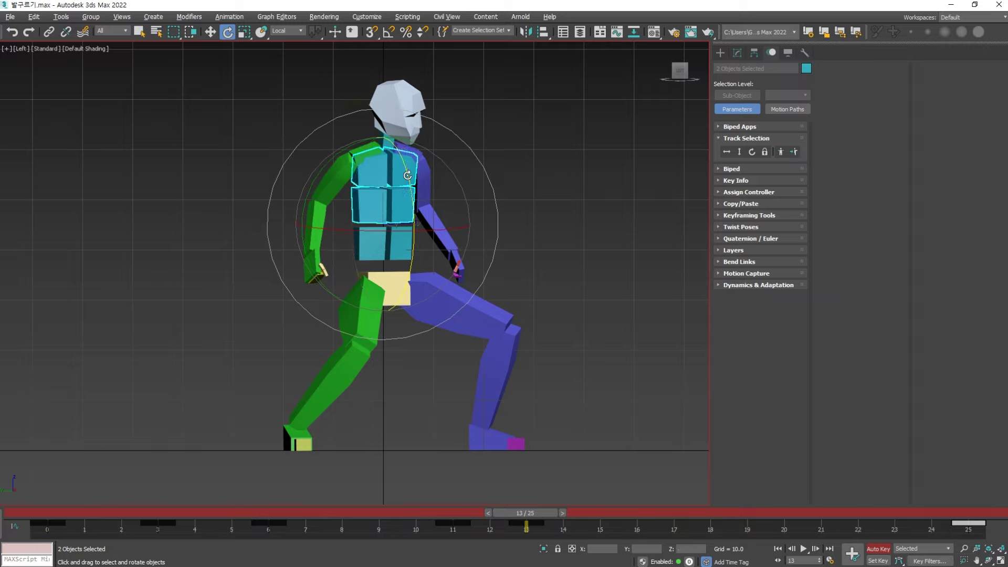
- Bend the two upper spine segments forward by about 13 degrees at frame 17 and add a key at frame 18
key(period)
key(period)
key(period)
key(period)
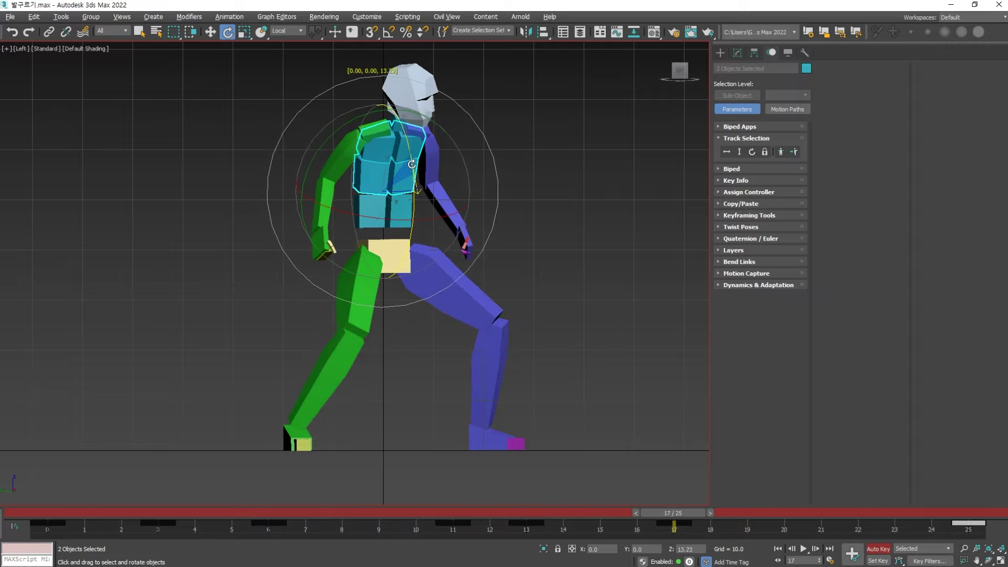
key(period)
key(period)
key(period)
key(period)
key(period)
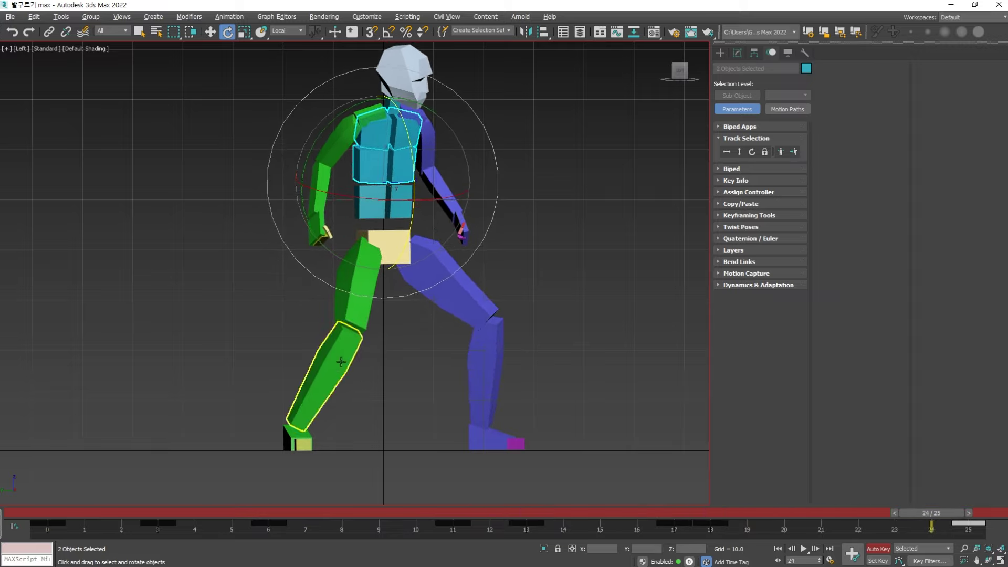
- Play back the spine motion and step through frames 0 to 3 to check the start of the bend
key(slash)
key(slash)
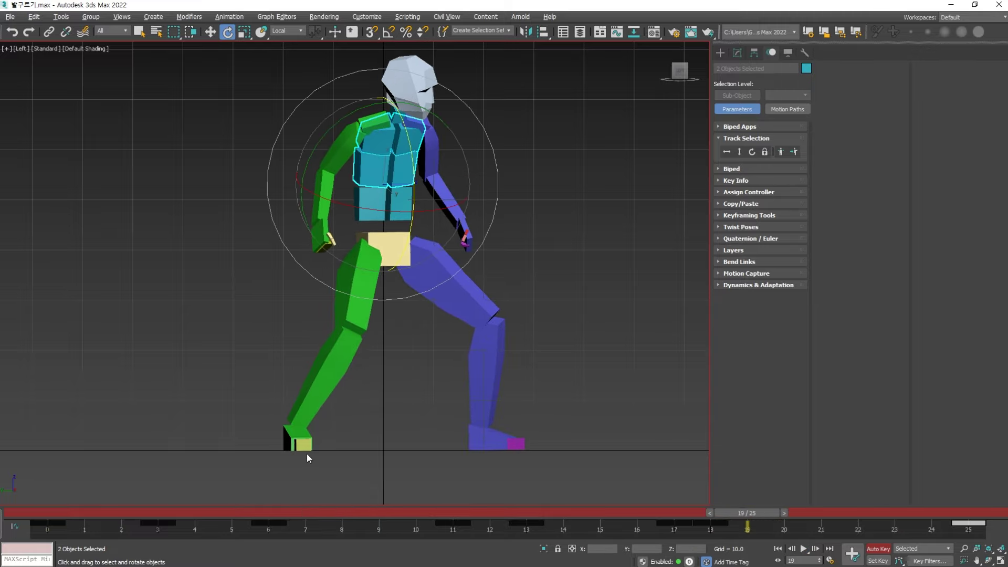
key(slash)
key(slash)
drag(68, 516, 194, 515)
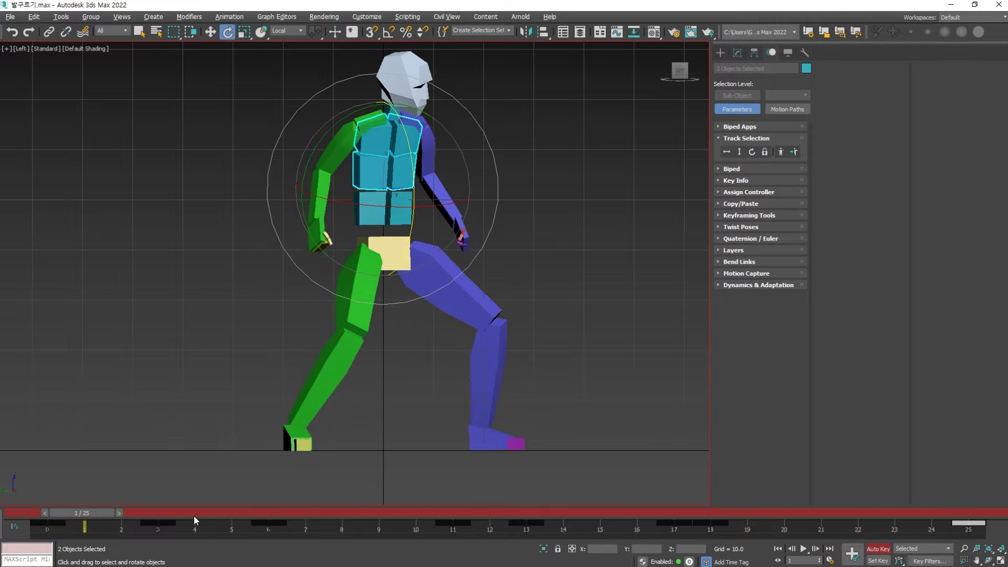
key(period)
key(period)
key(comma)
key(comma)
key(comma)
key(period)
key(period)
key(period)
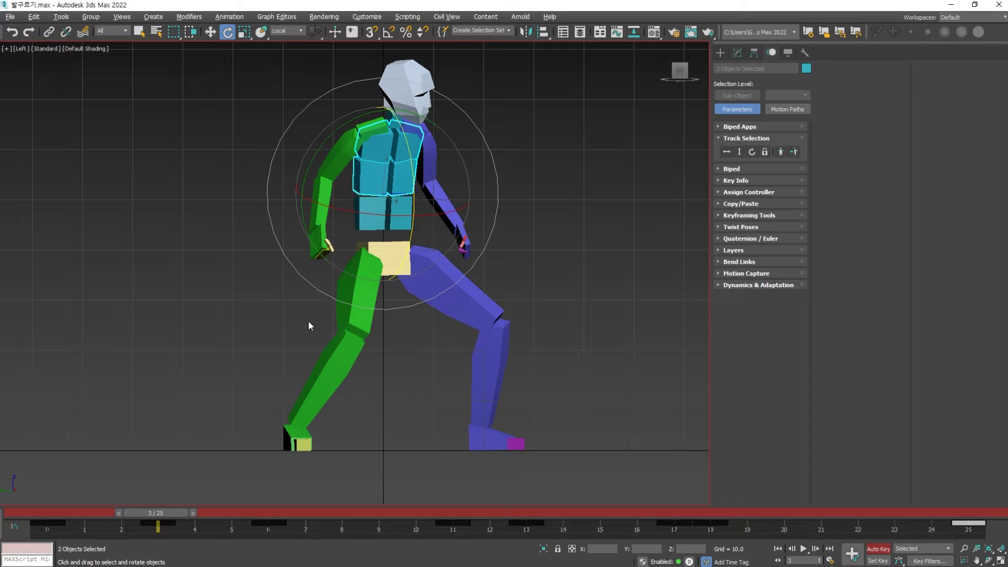
key(slash)
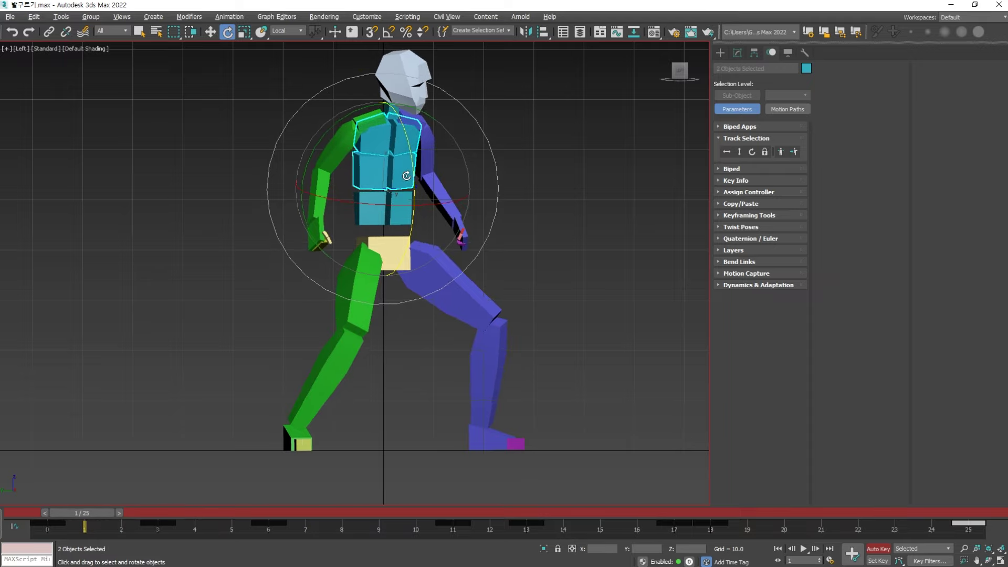
key(slash)
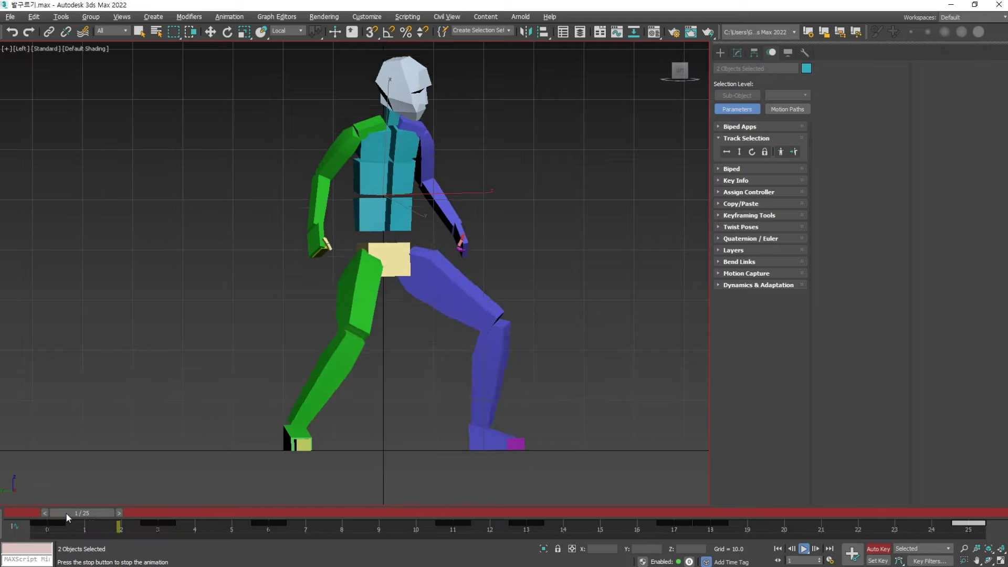
key(slash)
key(e)
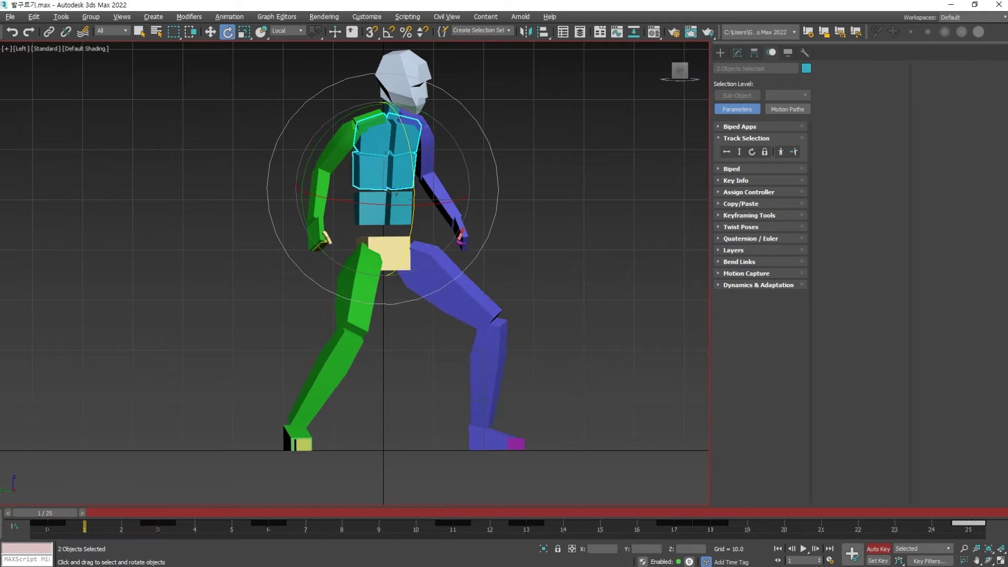
- Select the head instead of the spine and copy its frame 0 key to frame 25
click(610, 137)
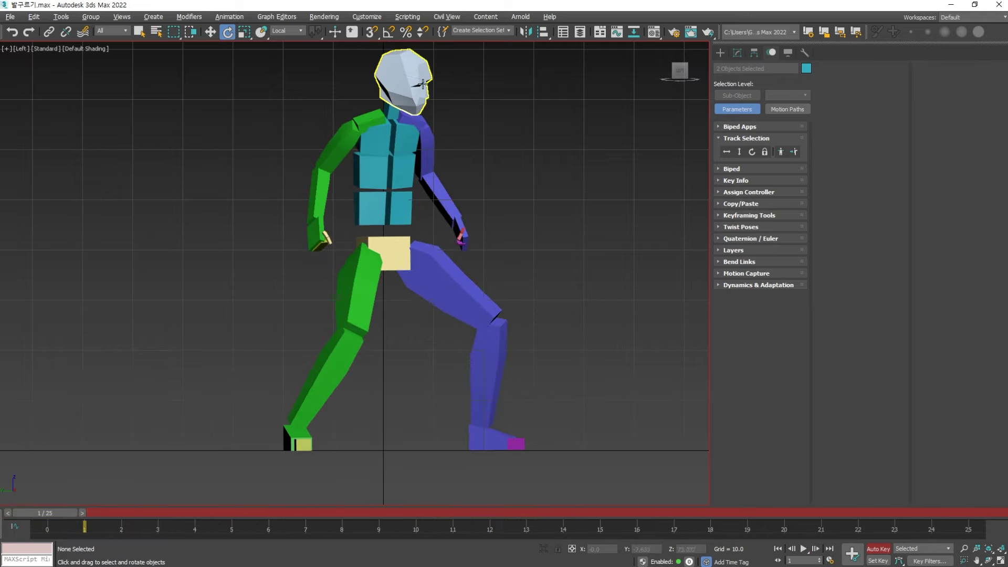
key(comma)
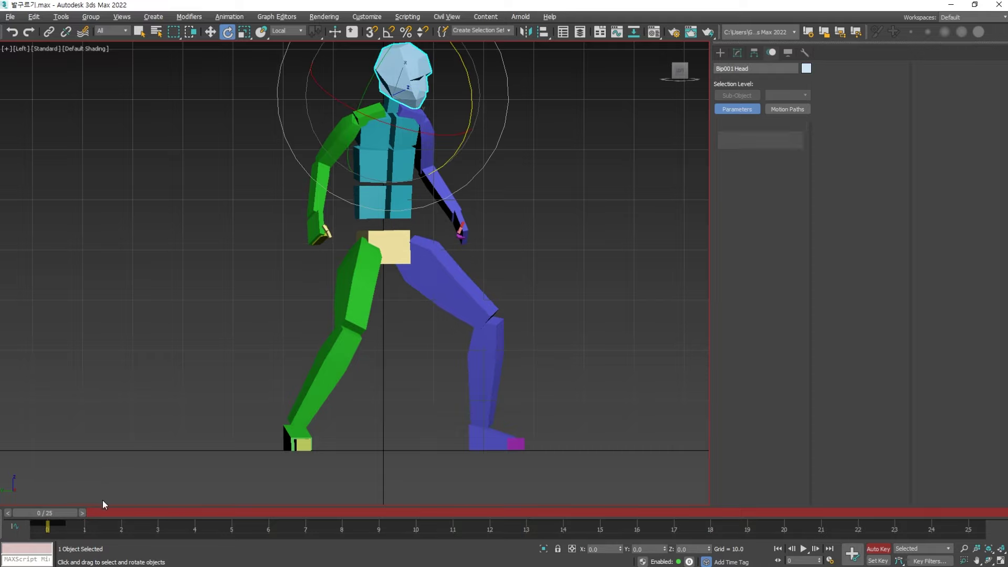
shift+drag(51, 526, 709, 545)
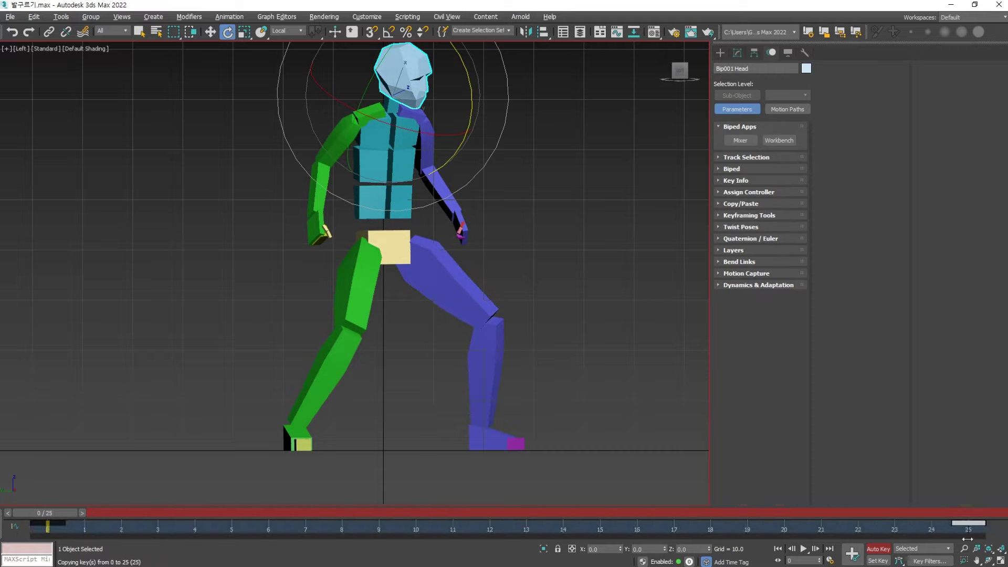
- Tilt the head down by about 9 degrees at frame 3
key(period)
key(period)
key(period)
drag(475, 121, 476, 131)
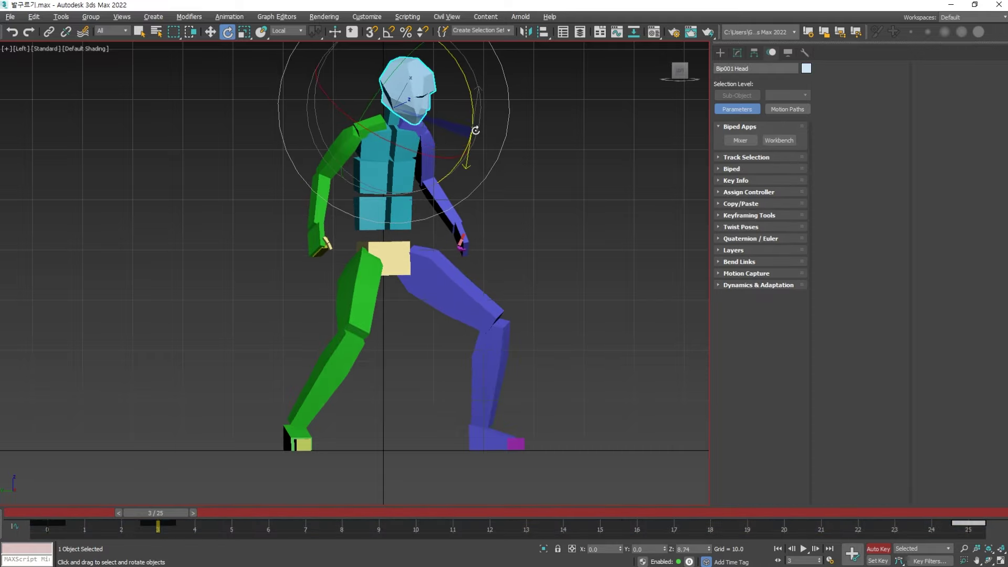
- Check the head through the foot lift and tilt it further down at frame 6
key(period)
key(period)
key(period)
key(period)
key(period)
key(period)
key(period)
key(period)
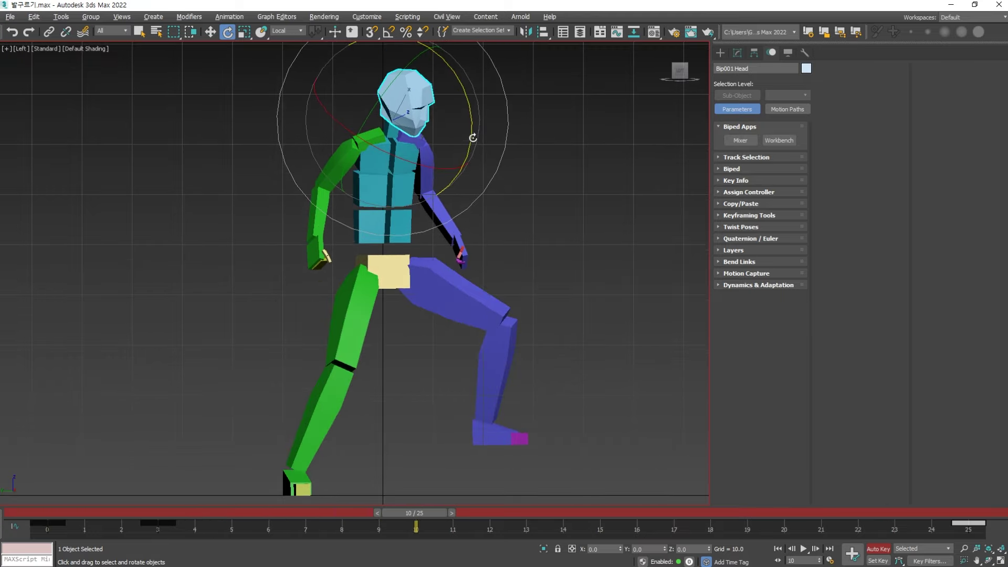
key(comma)
key(comma)
key(comma)
key(comma)
key(comma)
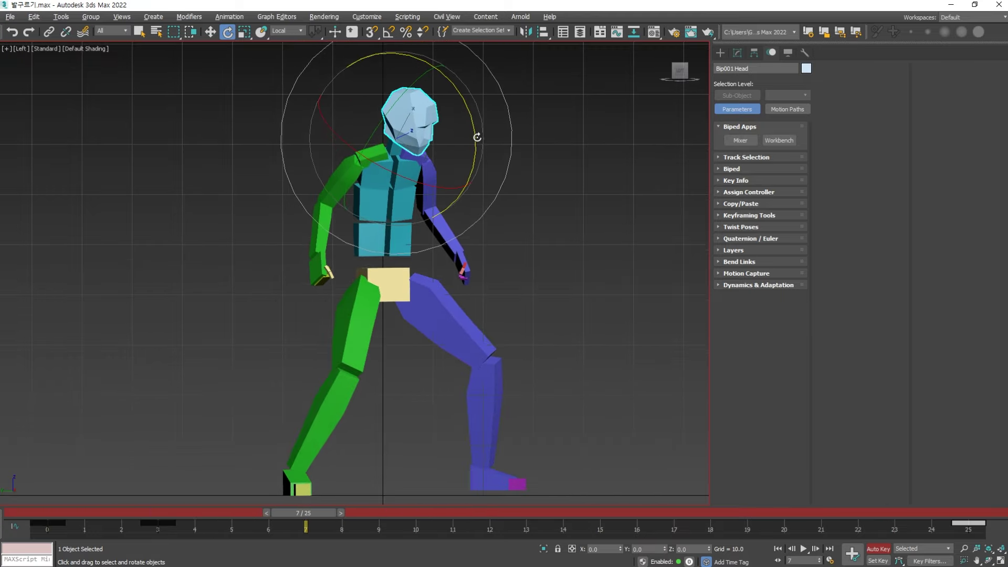
drag(477, 137, 475, 146)
- Tilt the head back at frame 11 and add another head rotation key at frame 13
key(period)
key(period)
key(period)
key(period)
key(period)
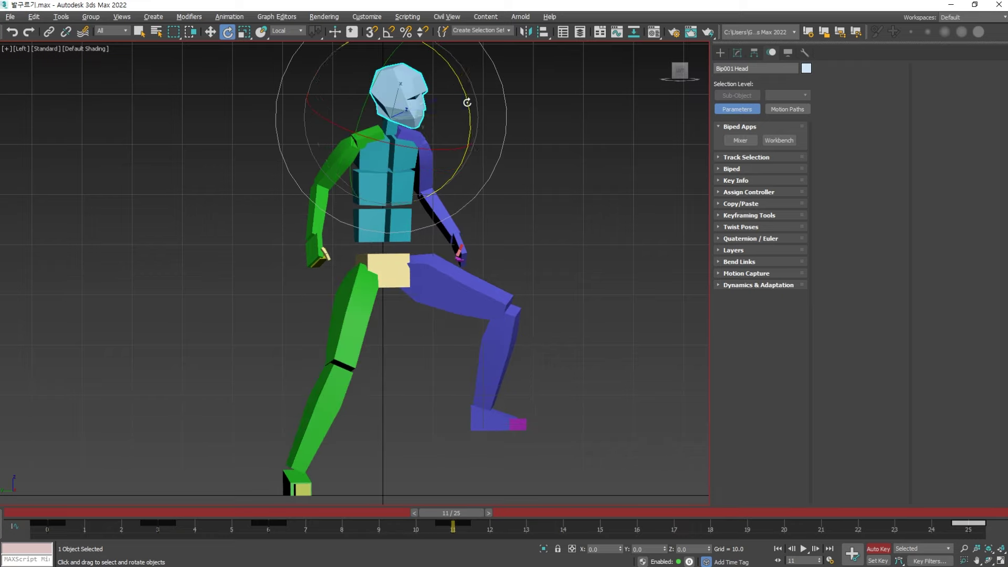
key(period)
key(period)
key(period)
key(comma)
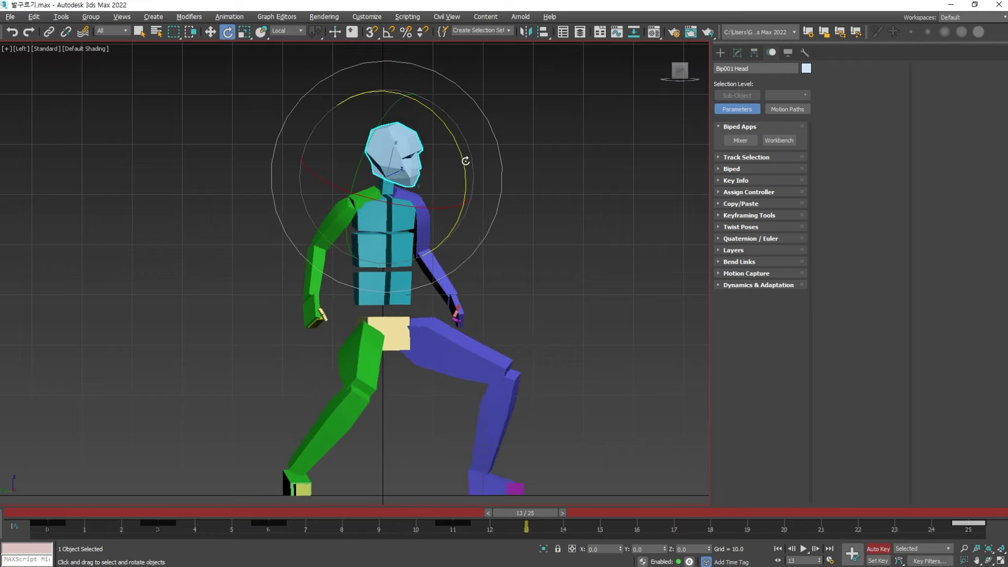
key(comma)
- Tilt the head down again at frame 17 to follow the forward bend of the spine
key(period)
key(period)
key(period)
key(period)
key(period)
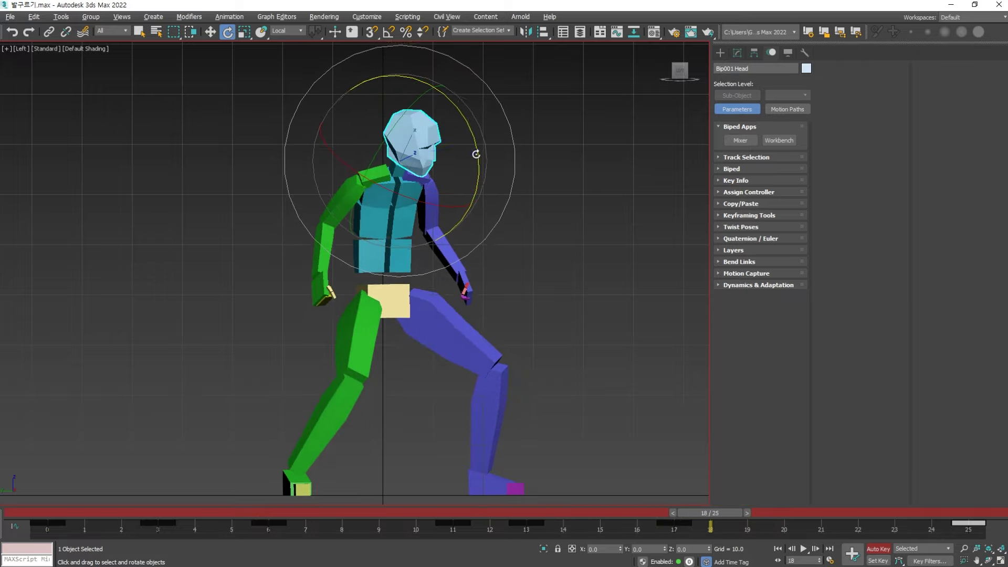
- Play back the stomp with the head motion and return to frame 0
key(slash)
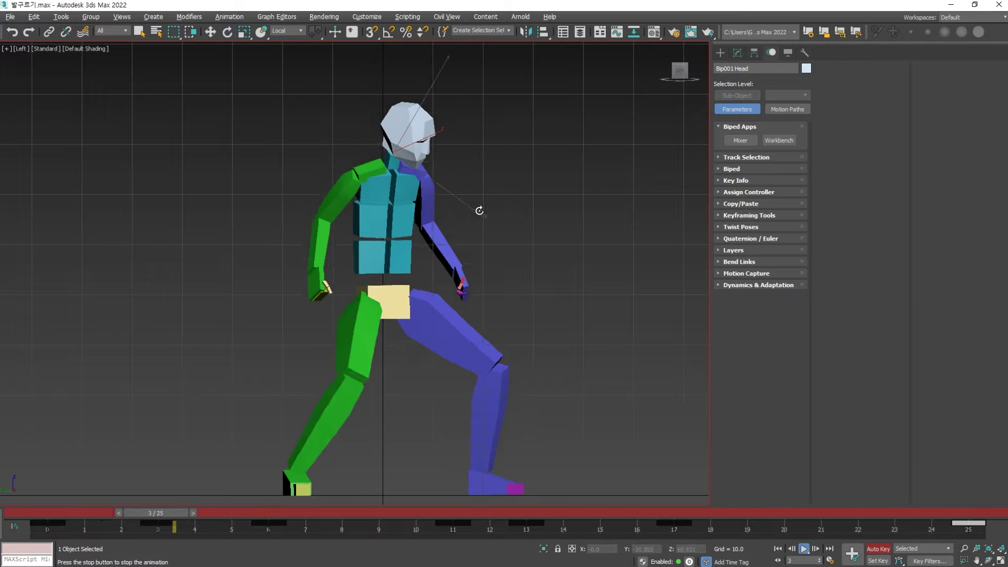
key(slash)
click(53, 513)
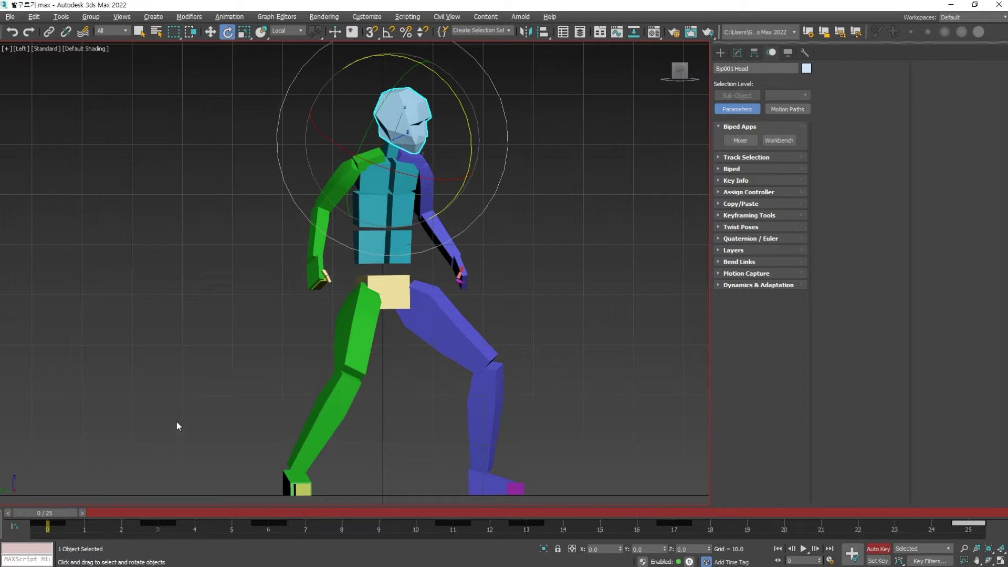
- Select both hands of the biped together for moving
click(348, 260)
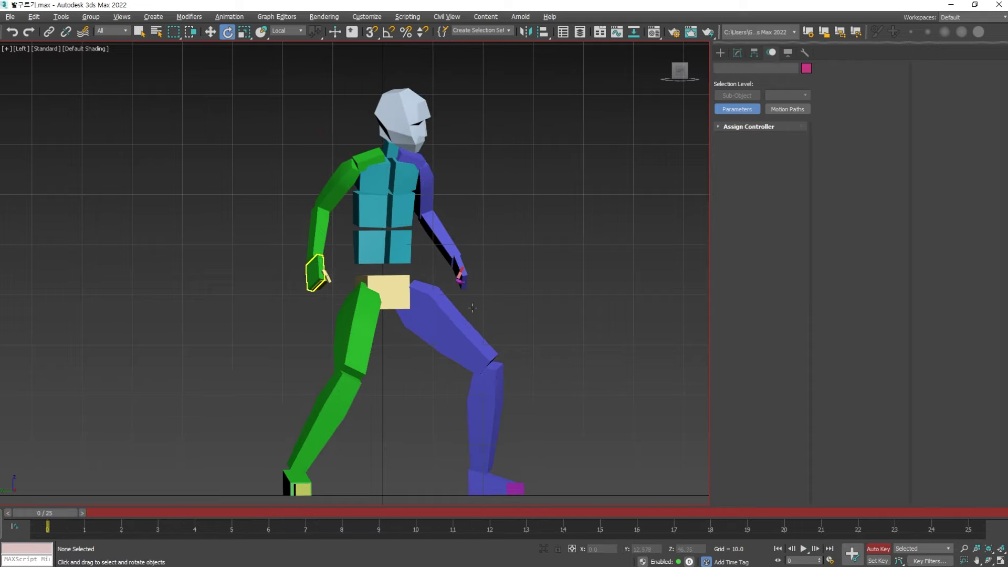
click(320, 263)
key(w)
key(ctrl+a)
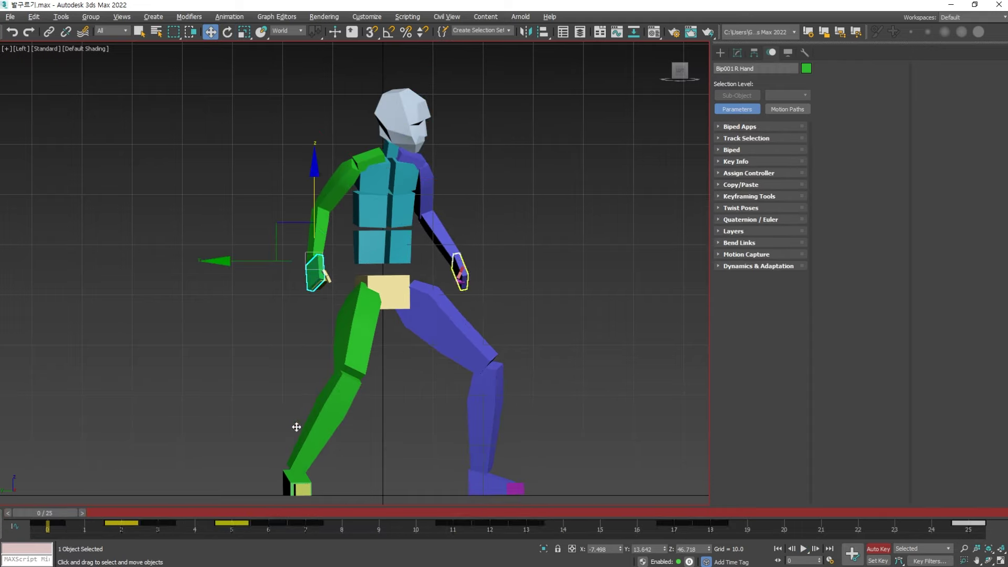
key(ctrl+d)
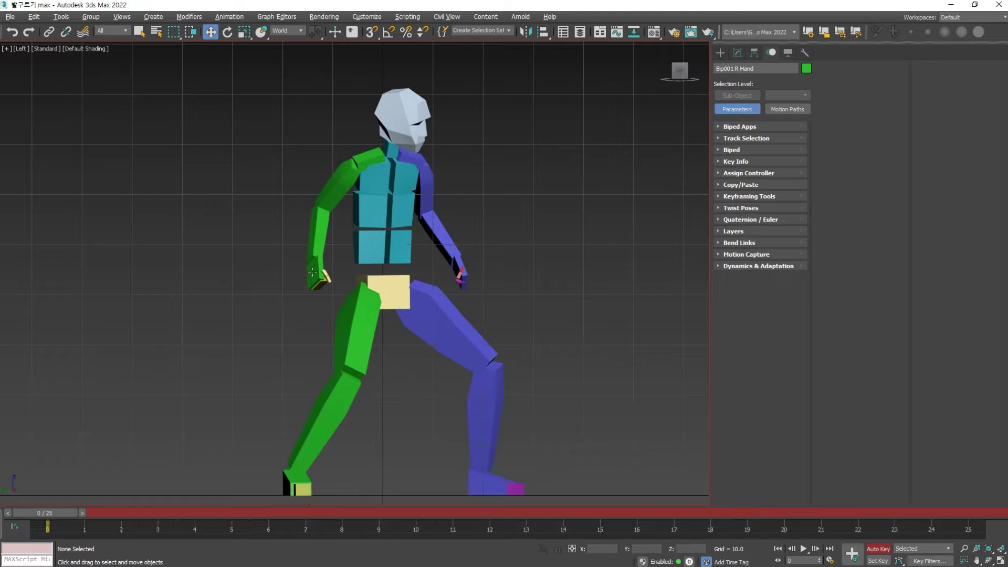
click(315, 272)
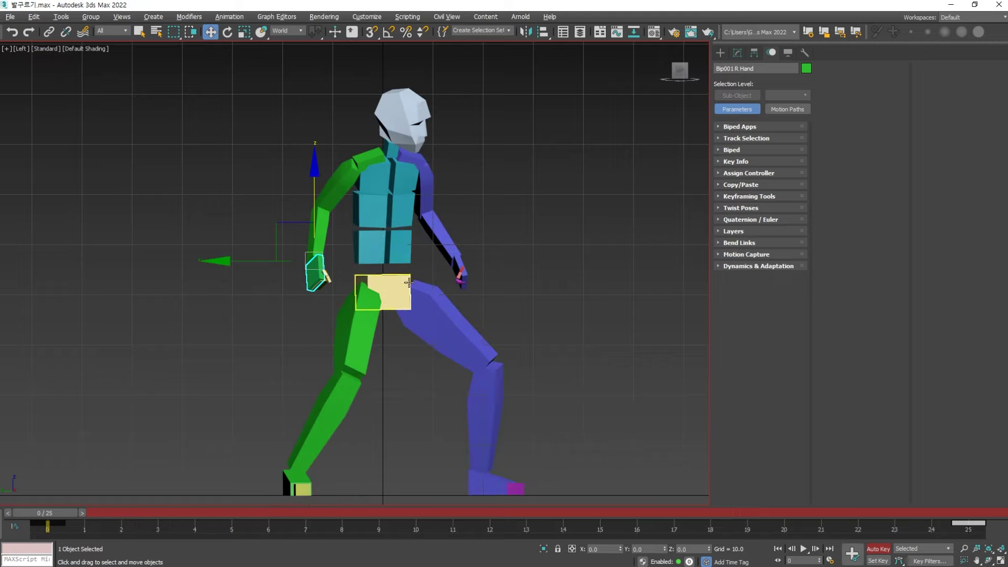
ctrl+click(460, 258)
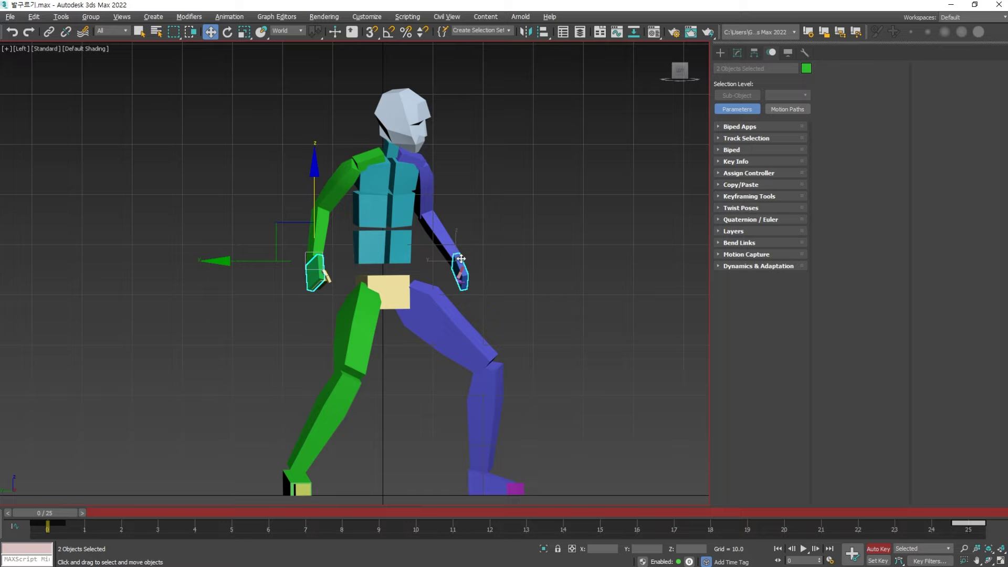
- Compare the first frames and raise both hands slightly at frame 2
key(period)
key(period)
key(period)
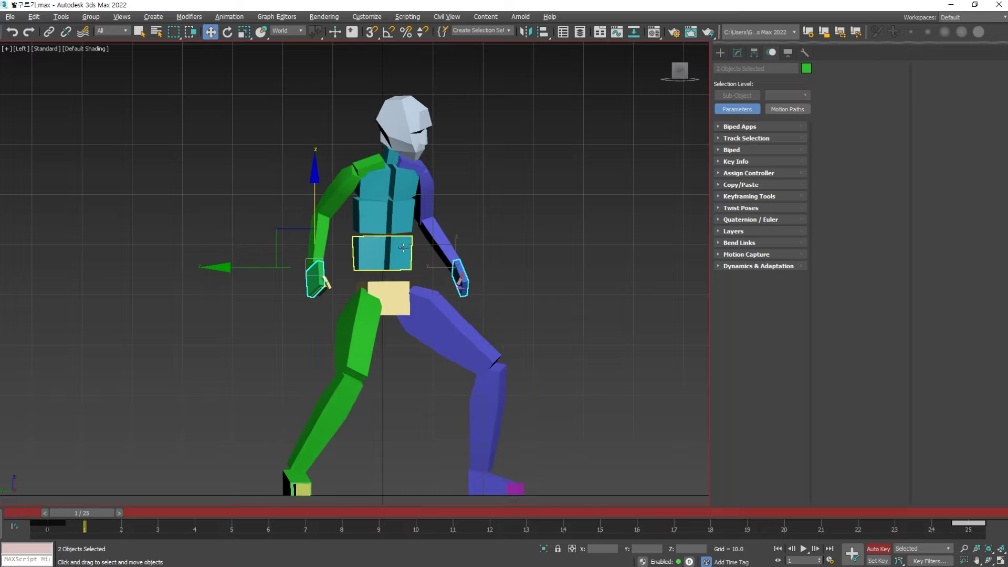
key(comma)
key(comma)
key(comma)
key(period)
key(period)
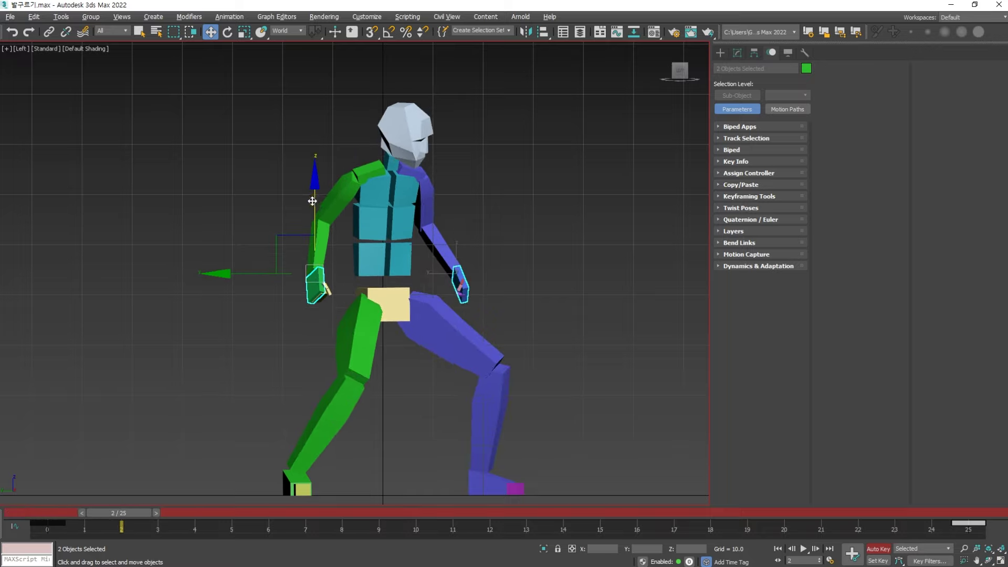
- Lower both hands vertically by about 0.8 units at frame 6
key(period)
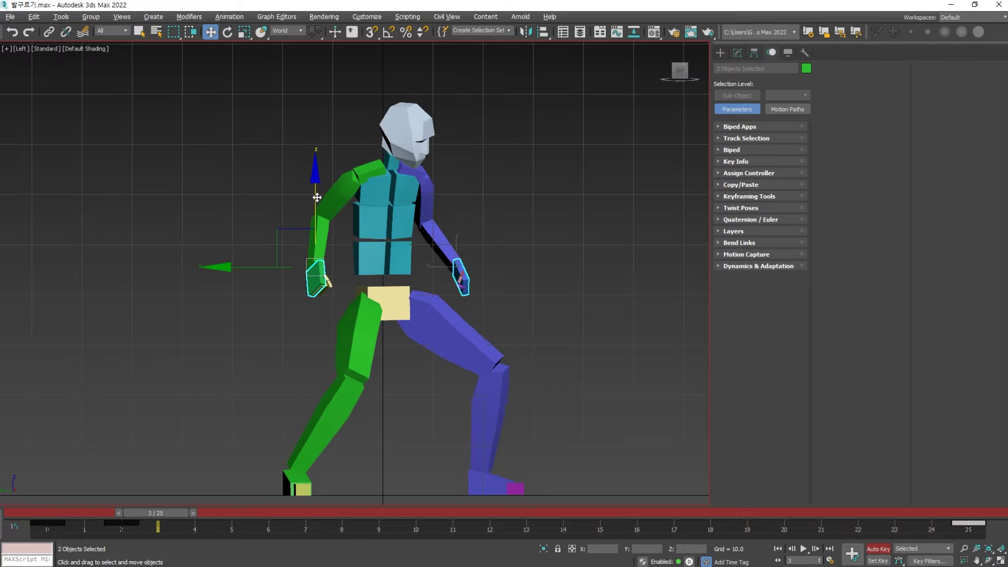
key(period)
key(period)
key(period)
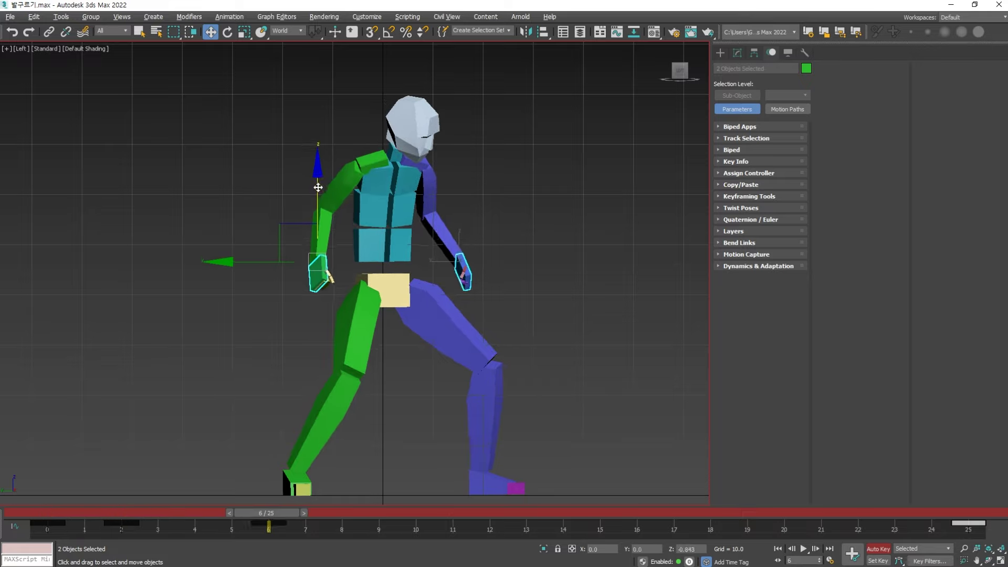
- Raise both hands of the biped vertically by about 3.6 units at frame 11
key(period)
key(period)
key(period)
key(period)
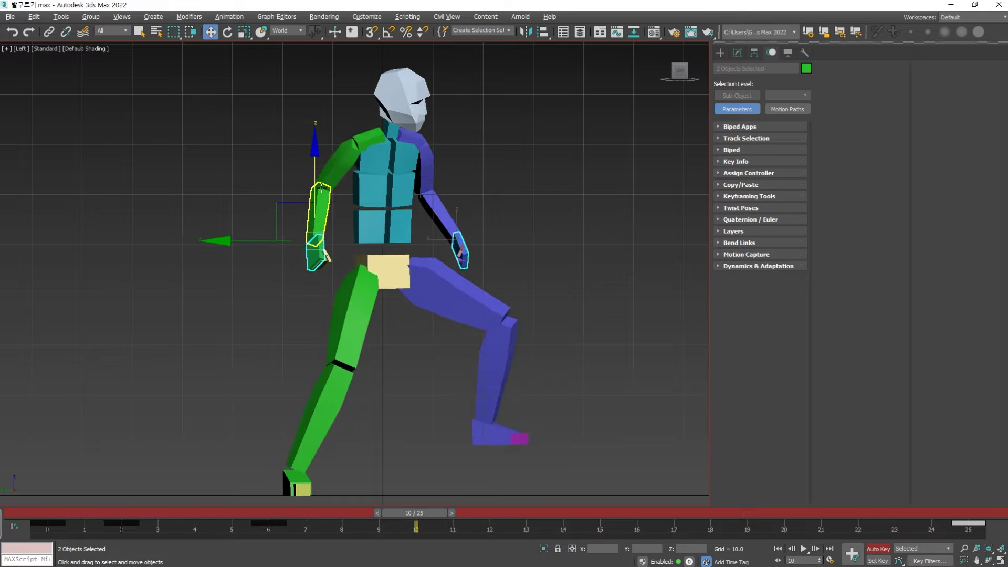
key(period)
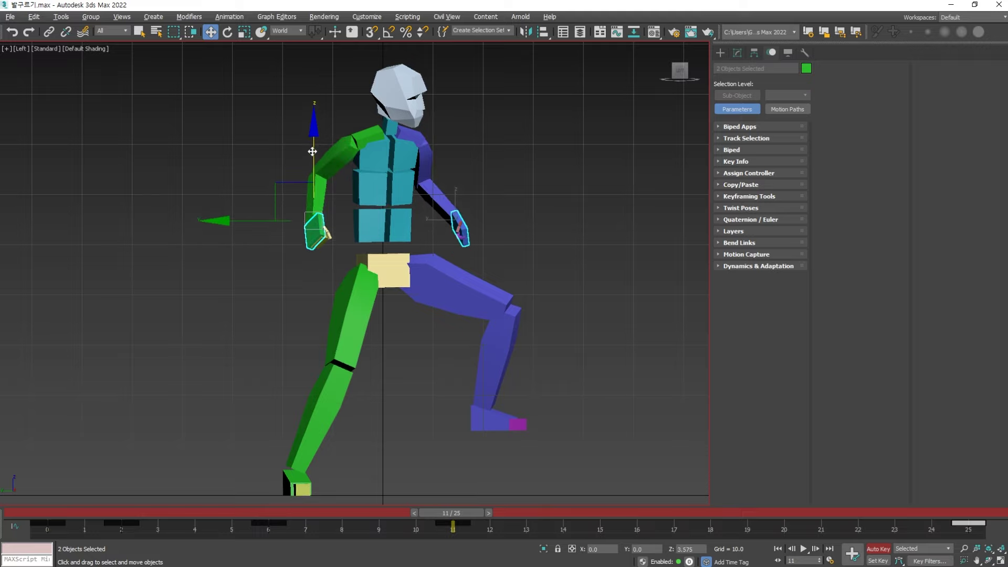
- Adjust the height of both hands at frames 13 and 16 to follow the body
key(period)
key(period)
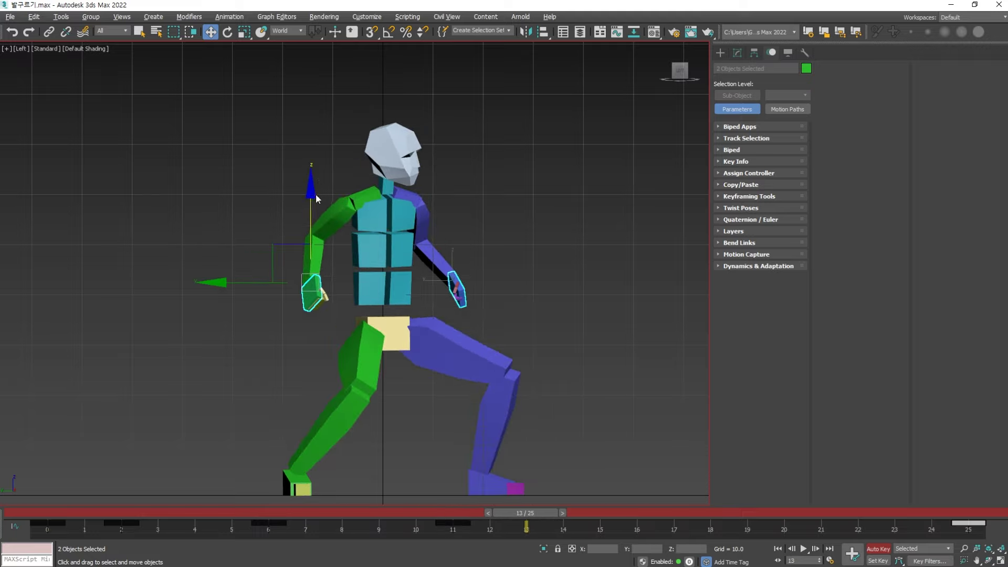
key(period)
key(period)
key(period)
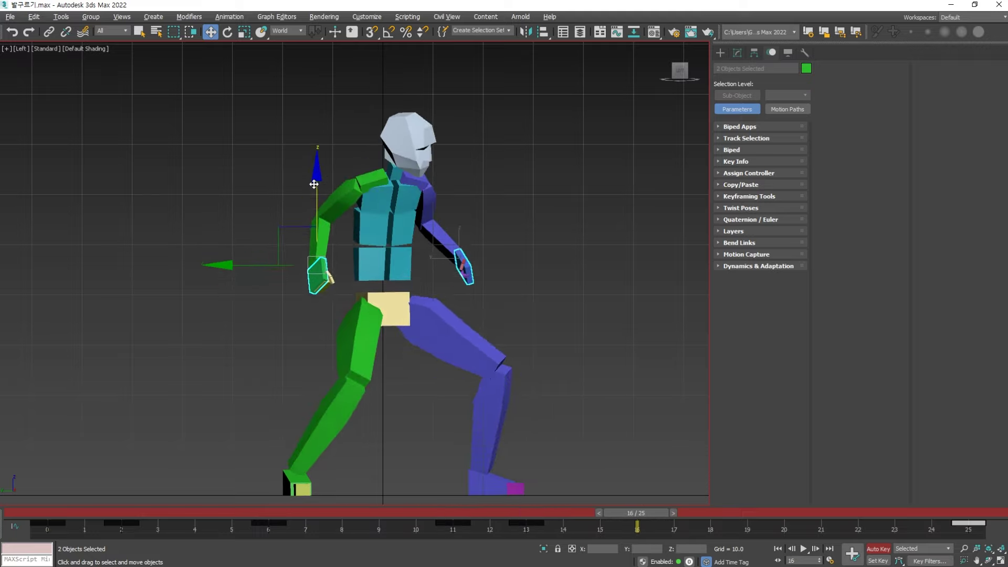
- Play back the stomp with the new hand motion and return to frame 0
key(slash)
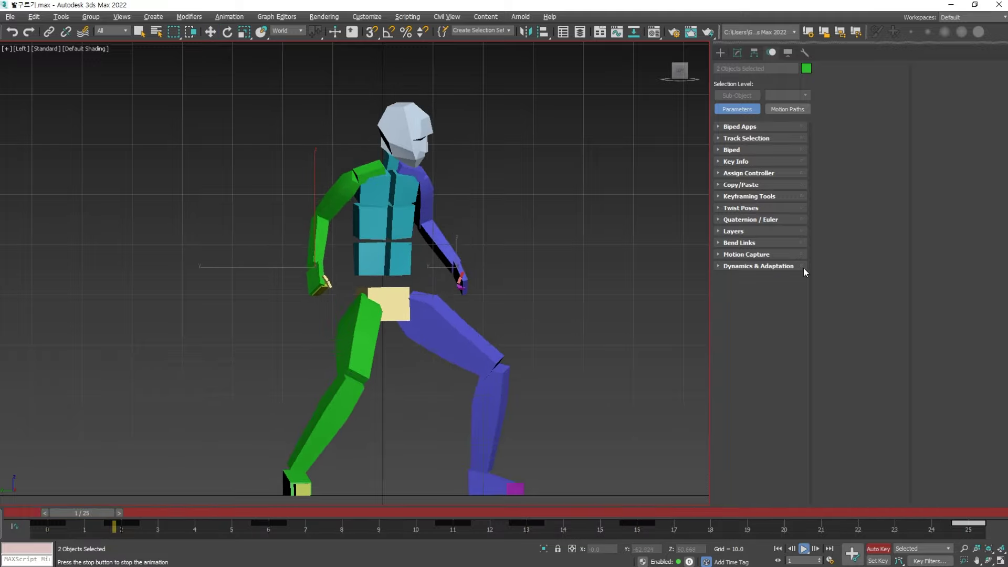
scroll(531, 396, up, 3)
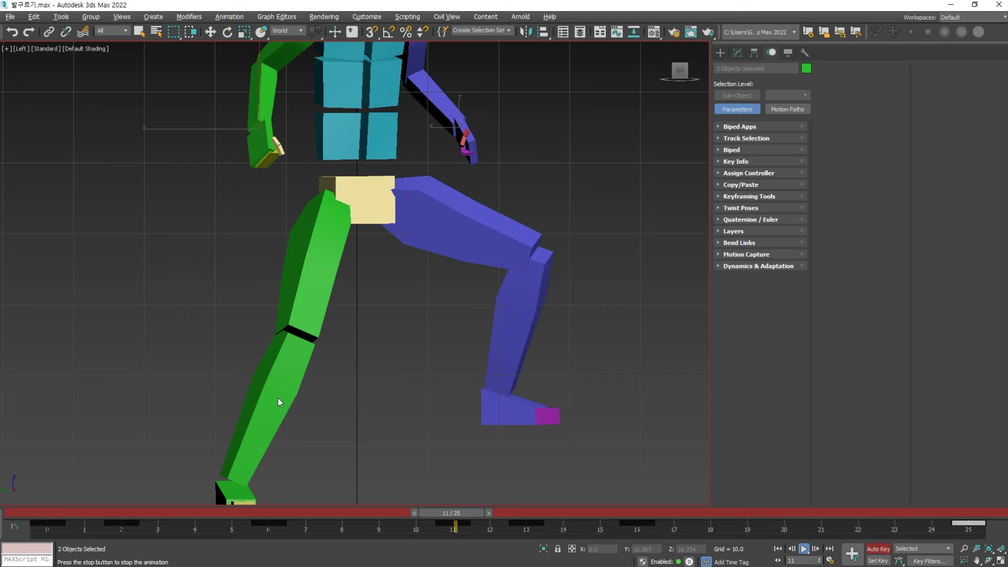
scroll(250, 419, down, 10)
scroll(250, 419, up, 3)
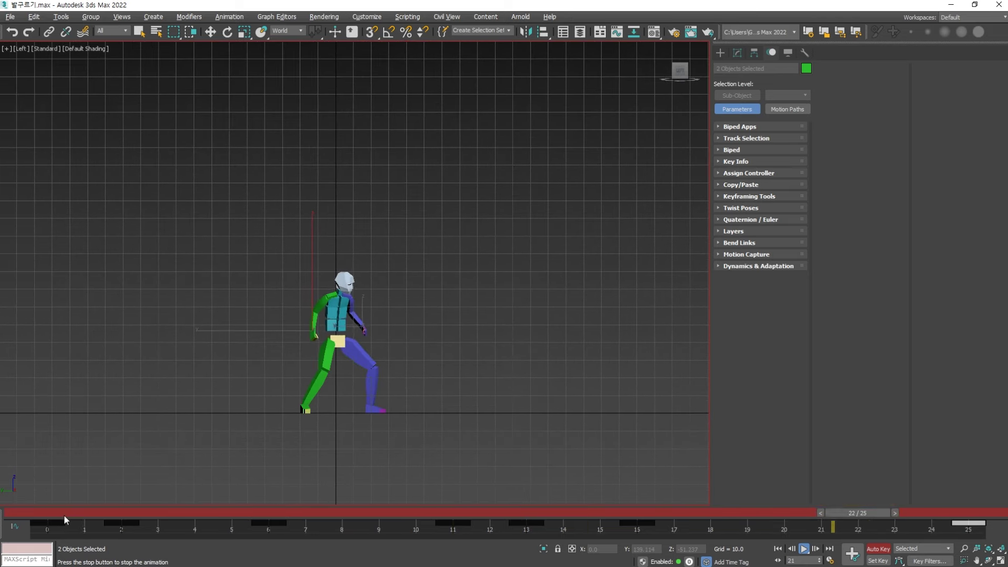
key(slash)
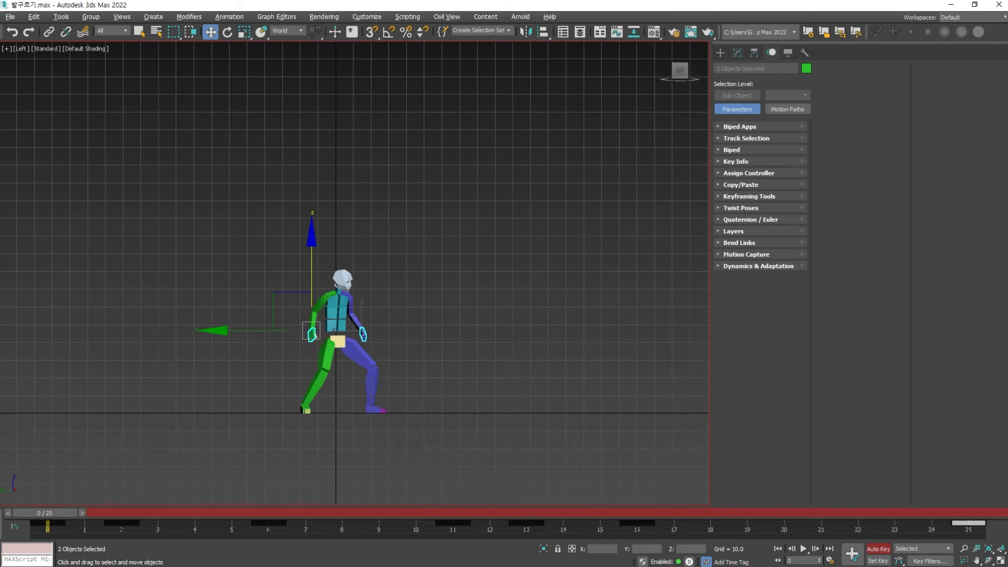
- Deselect the hands, replay the stomp several times from the start to examine the loop, and return to frame 0
middle_drag(440, 420, 423, 401)
click(439, 360)
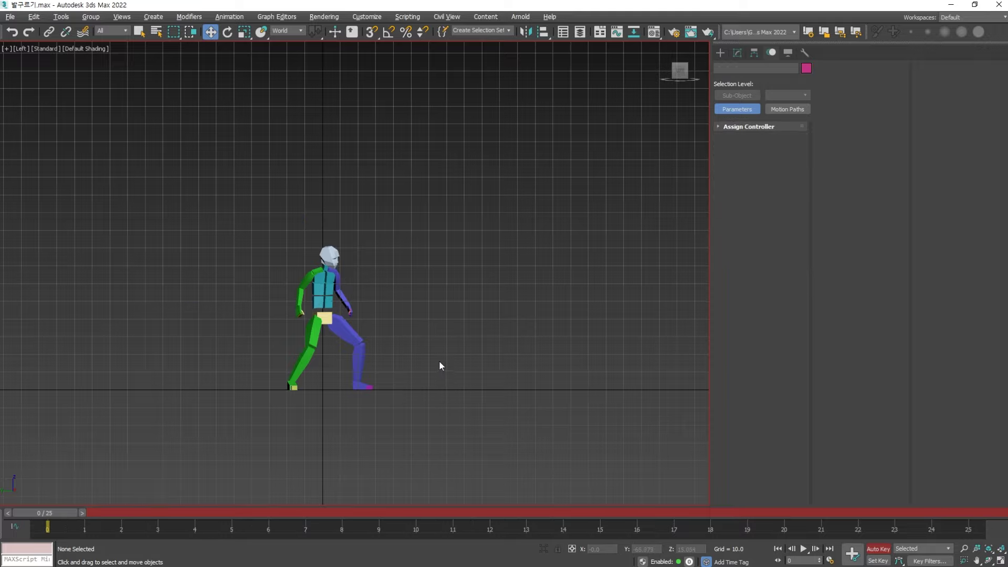
scroll(439, 361, up, 2)
key(slash)
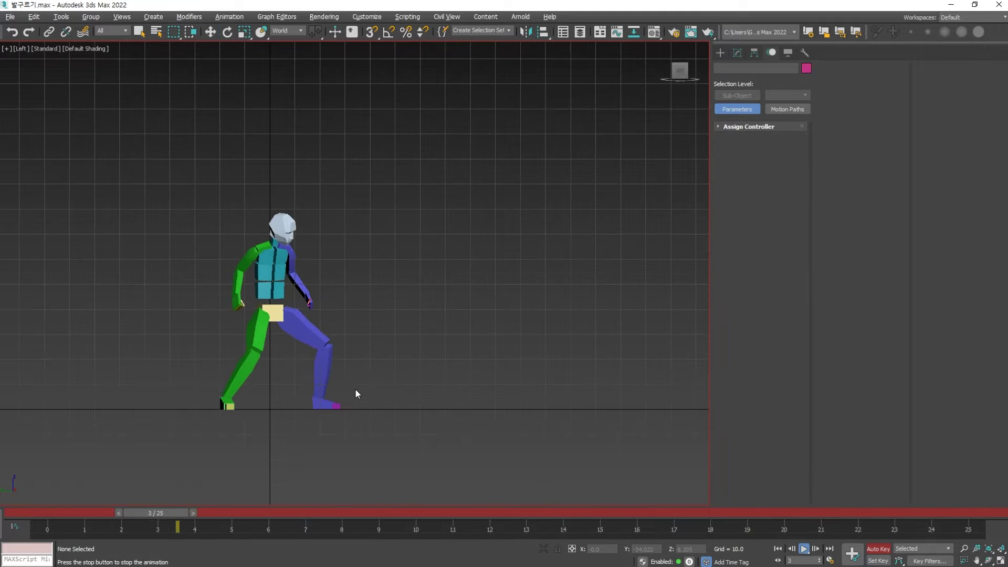
scroll(255, 306, up, 2)
middle_drag(279, 315, 305, 321)
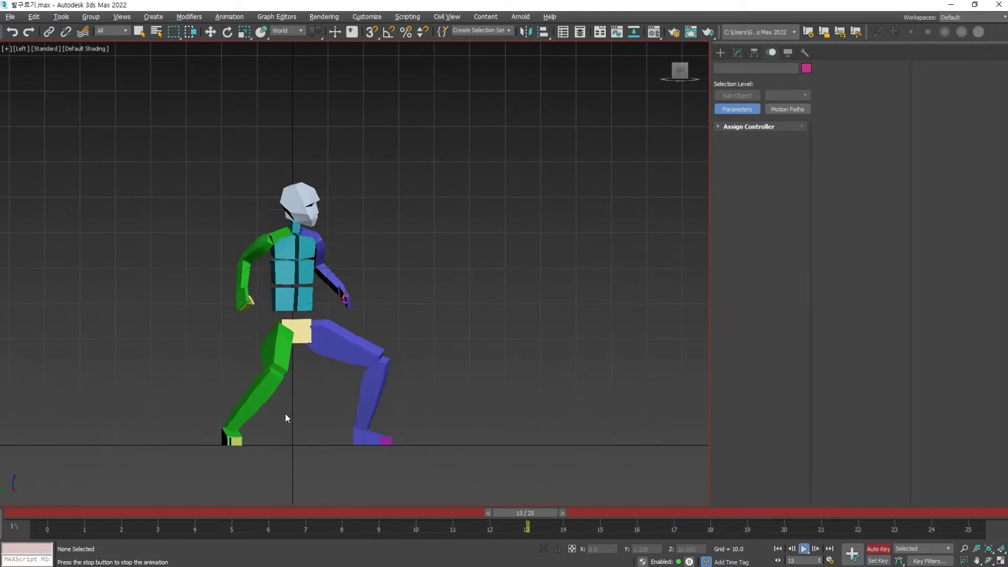
key(slash)
key(slash)
key(slash)
key(/)
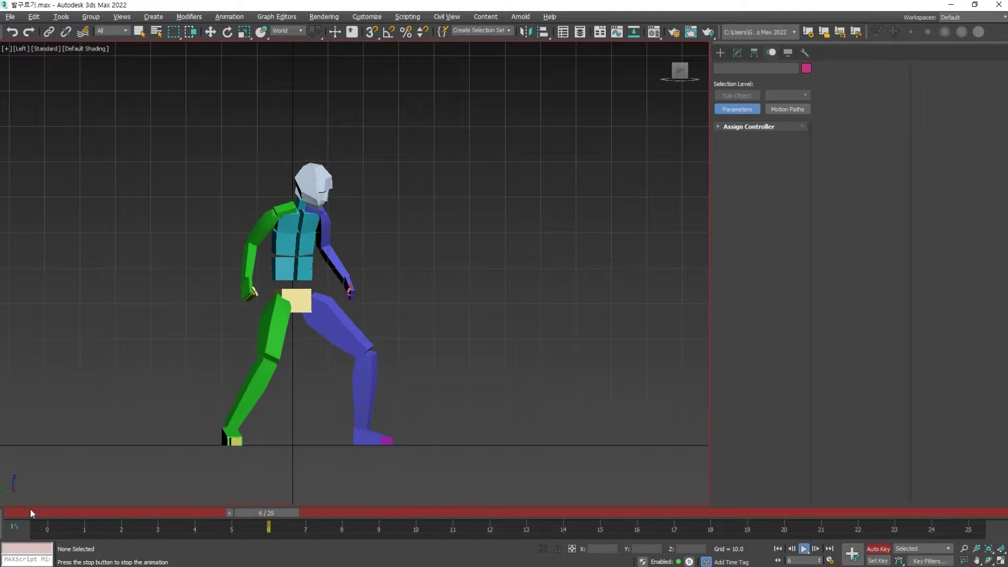
click(30, 509)
key(slash)
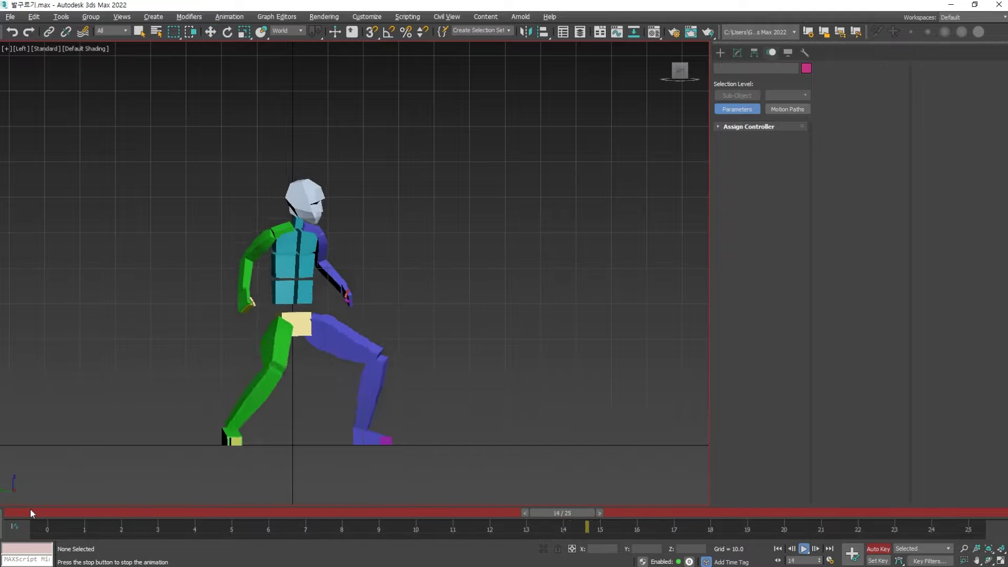
click(30, 510)
key(slash)
click(32, 510)
key(/)
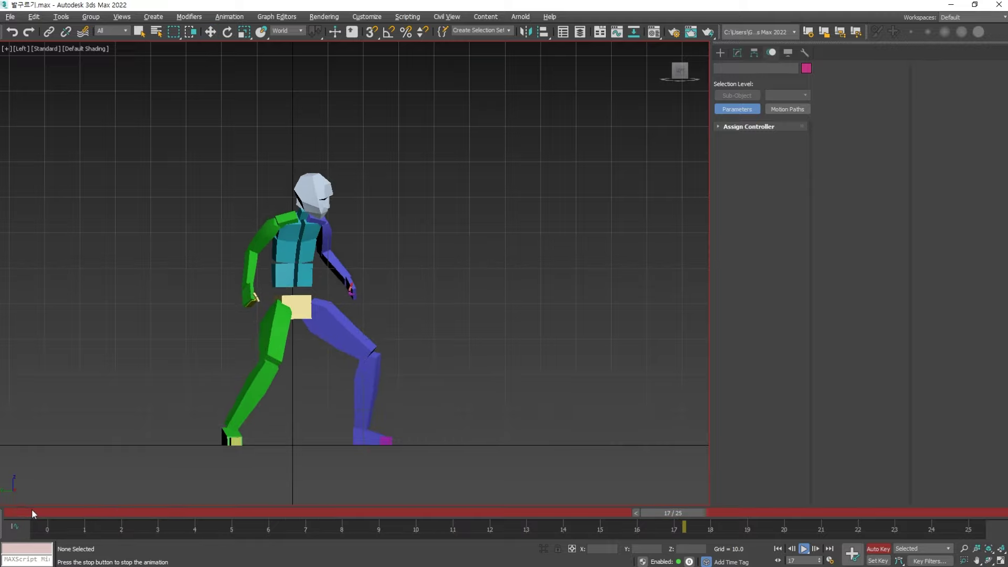
click(31, 509)
key(/)
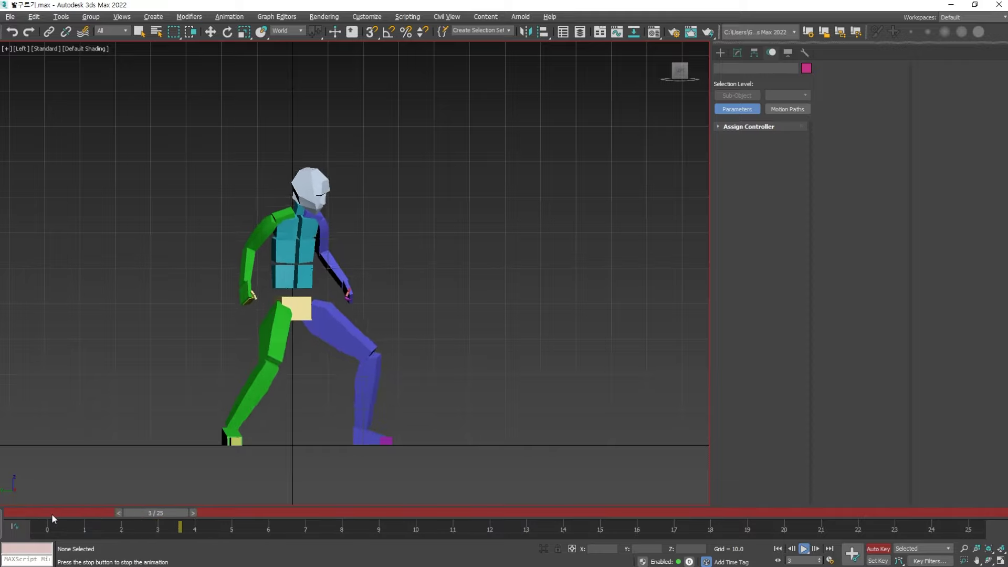
click(51, 514)
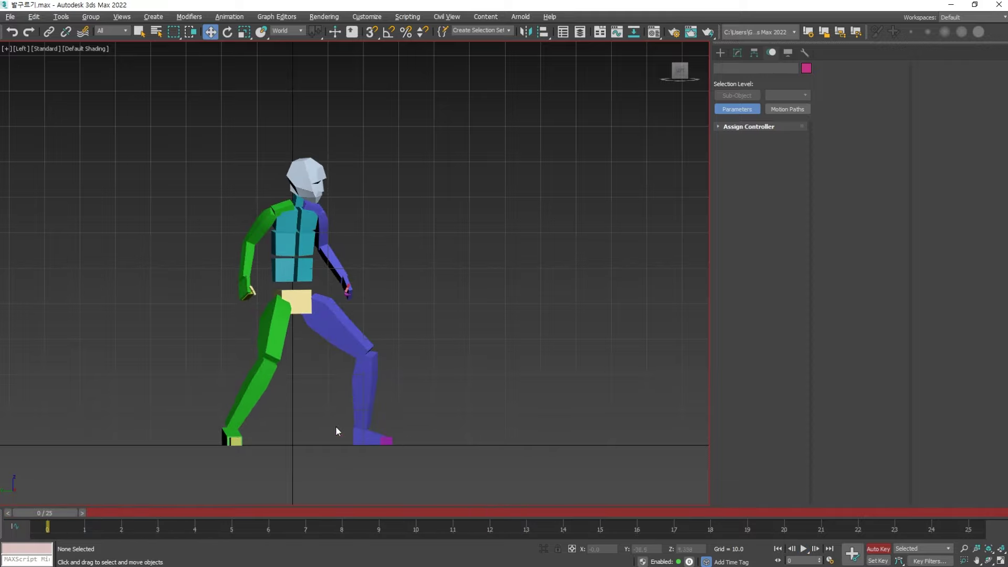
- Select the biped's left foot and scrub to frame 12 to examine the foot just before it lands
scroll(335, 426, up, 3)
scroll(316, 324, down, 3)
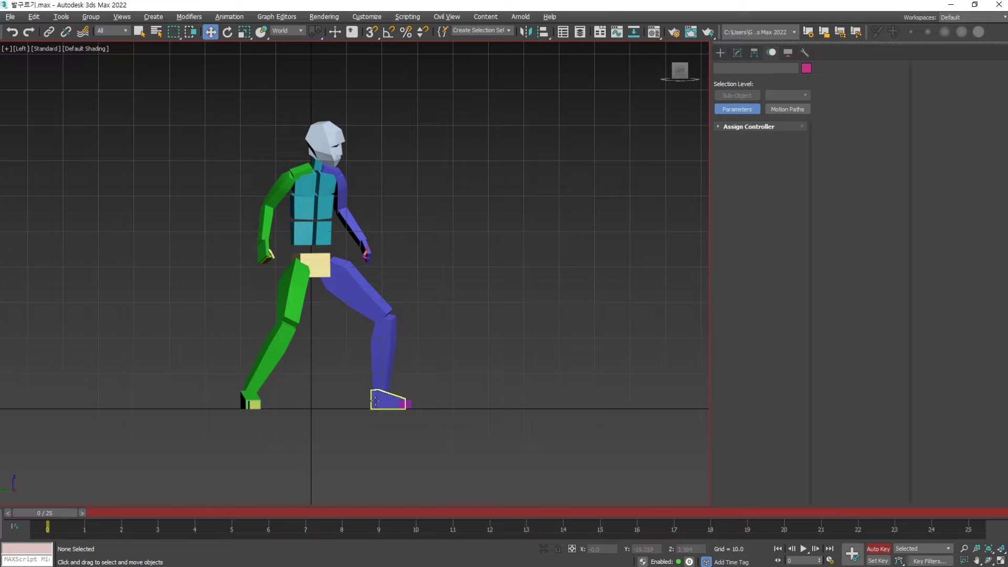
drag(306, 514, 484, 501)
key(w)
scroll(449, 439, down, 2)
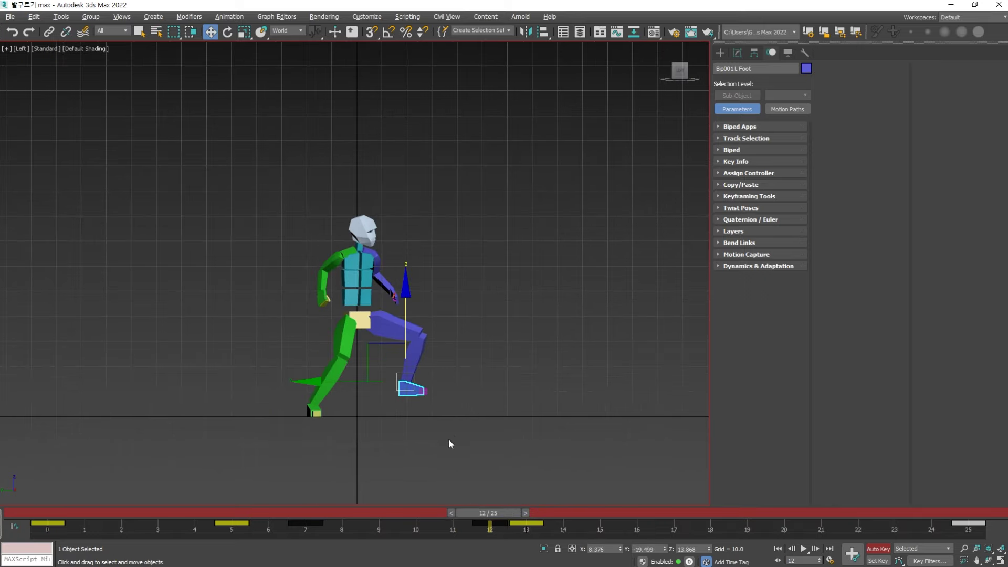
- Select the entire biped at frame 0 and create a new animation layer for it
click(16, 515)
drag(468, 189, 257, 457)
scroll(539, 288, down, 3)
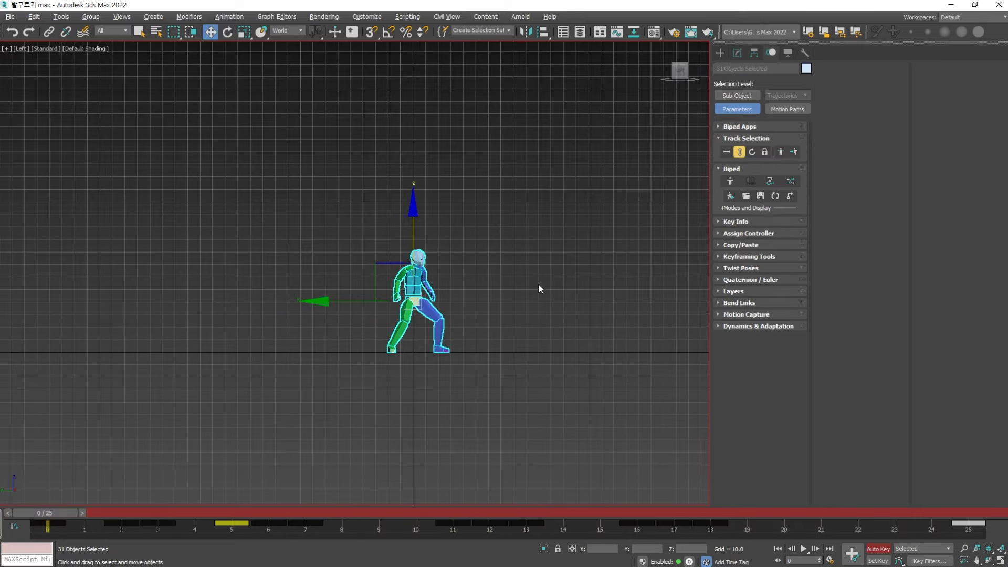
click(745, 245)
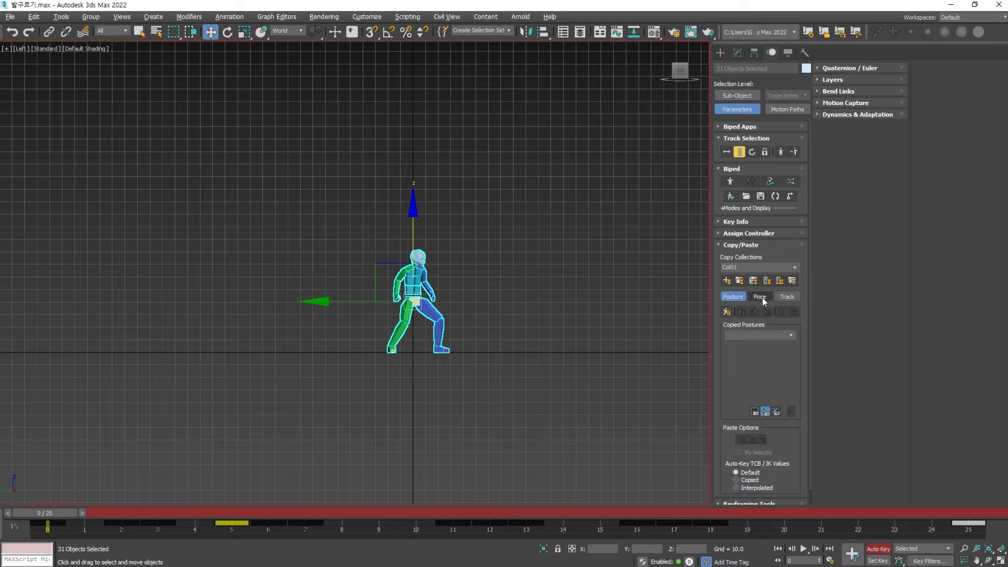
click(835, 80)
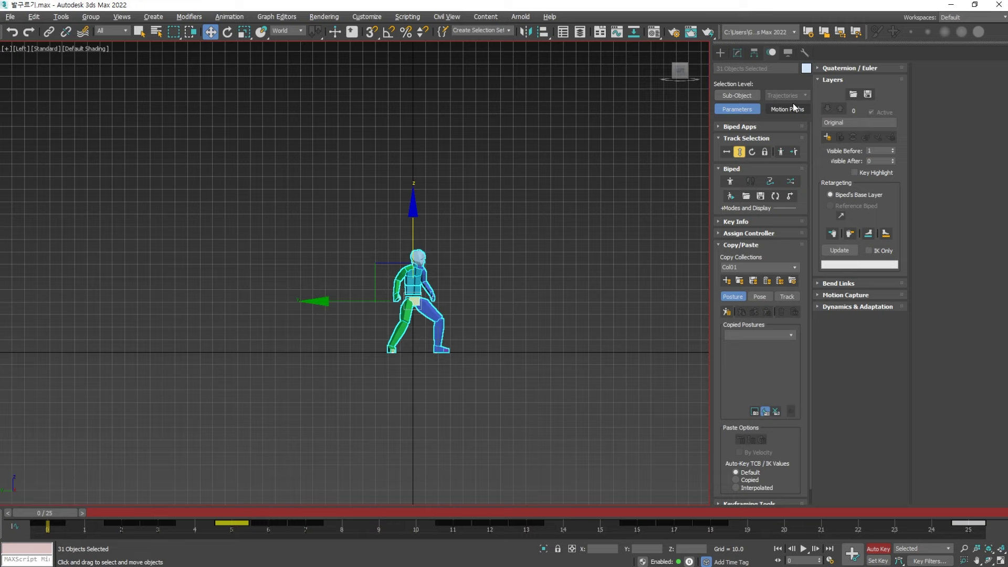
click(829, 138)
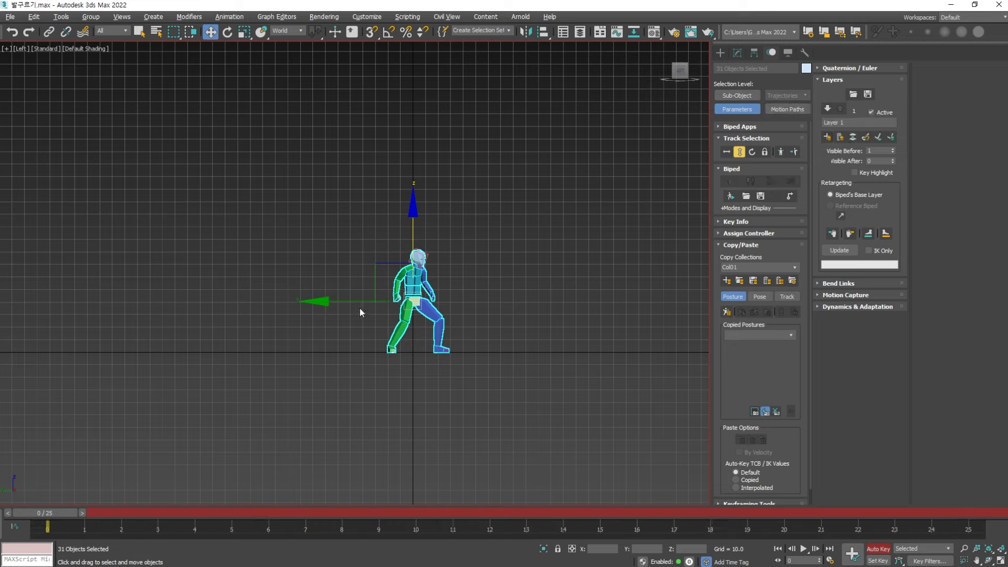
- Clone the whole biped as one independent copy a short distance forward along the Y axis, then clear the selection
drag(350, 299, 370, 304)
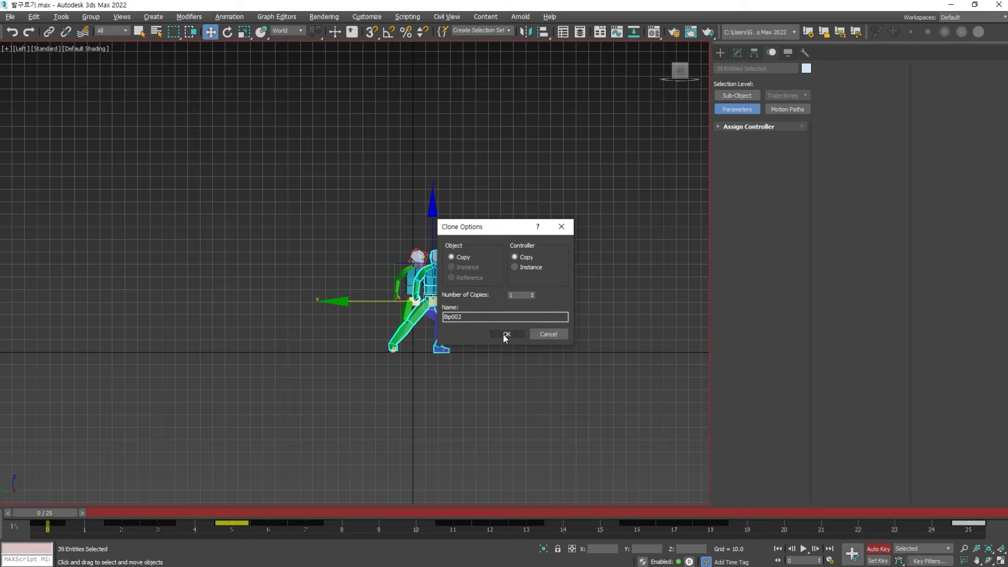
click(503, 335)
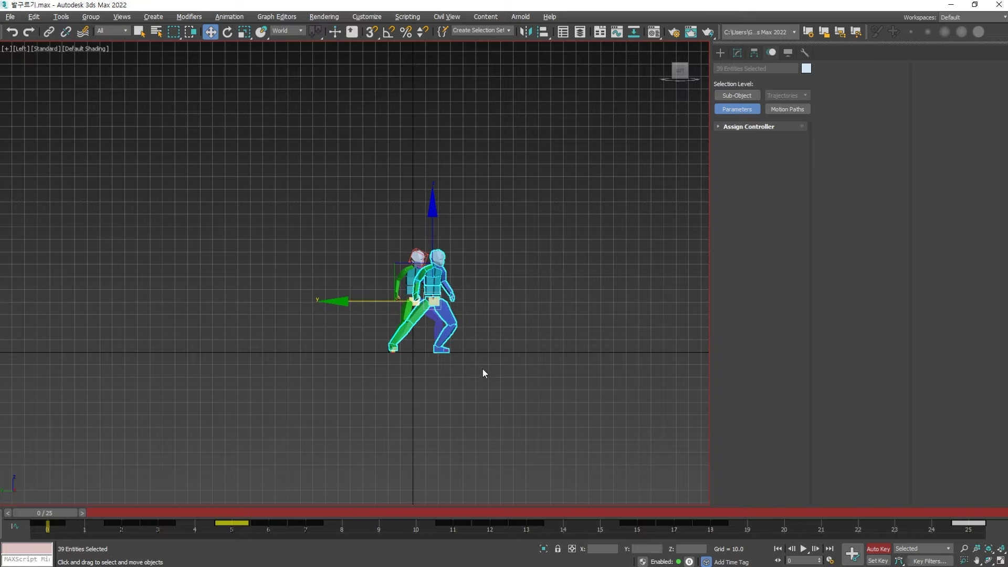
click(483, 369)
- Select the copied biped's centre of mass through its body tracks and reset its Y position to 0
scroll(440, 292, up, 5)
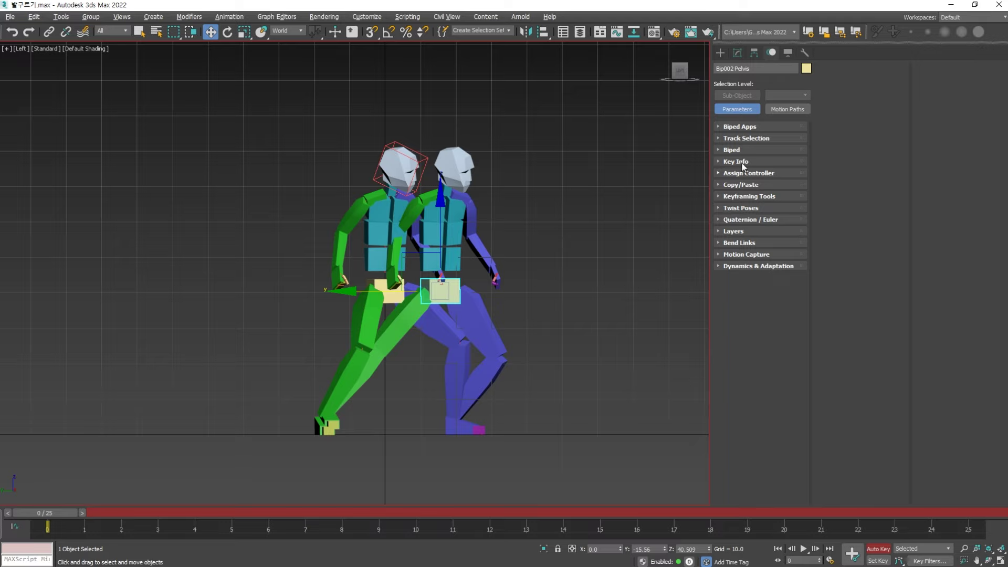
click(741, 161)
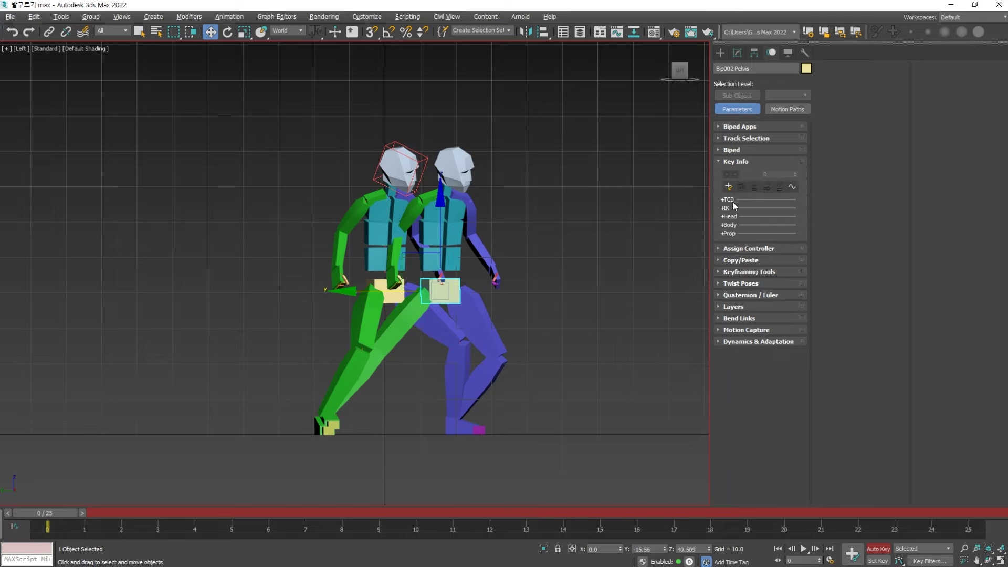
click(745, 261)
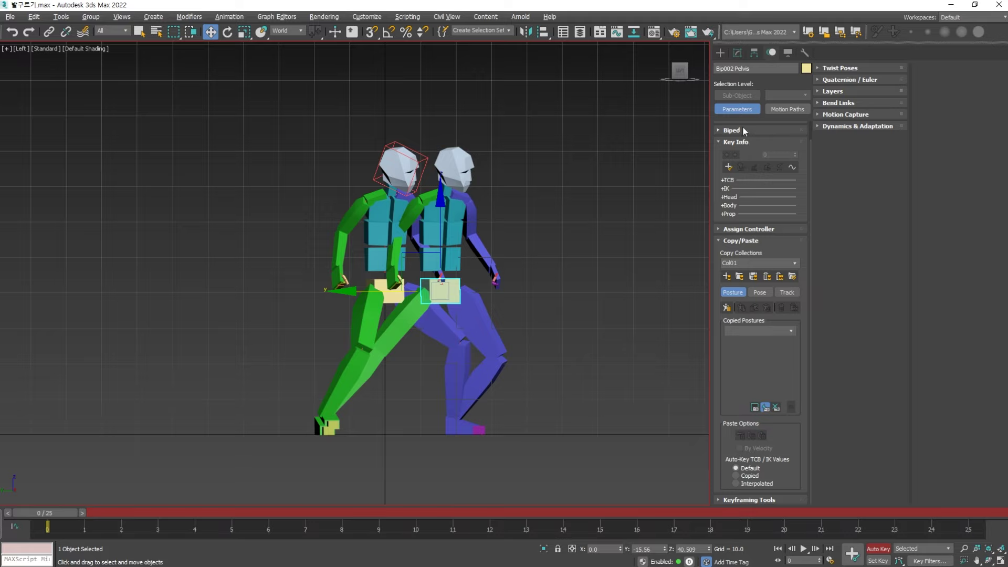
click(745, 229)
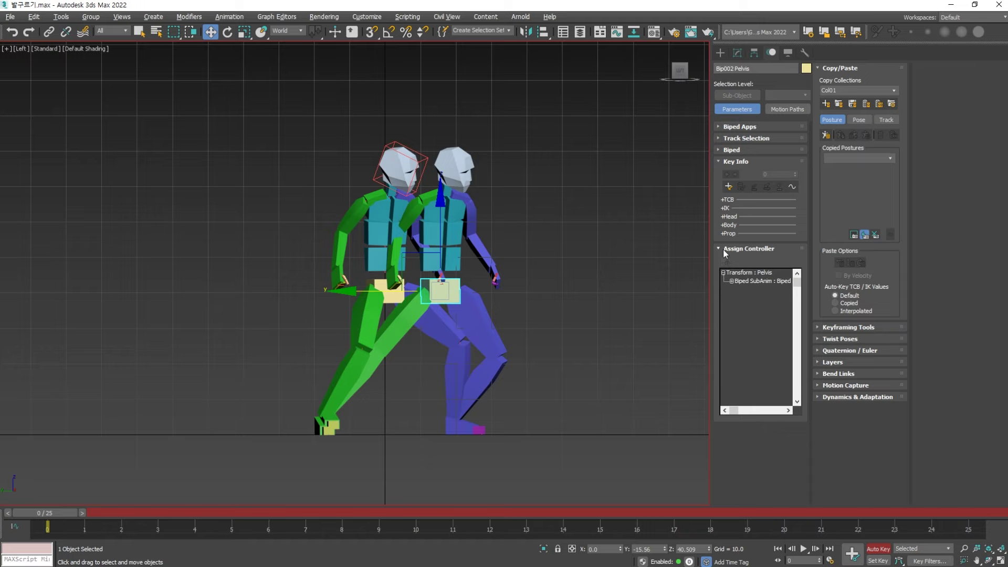
click(735, 249)
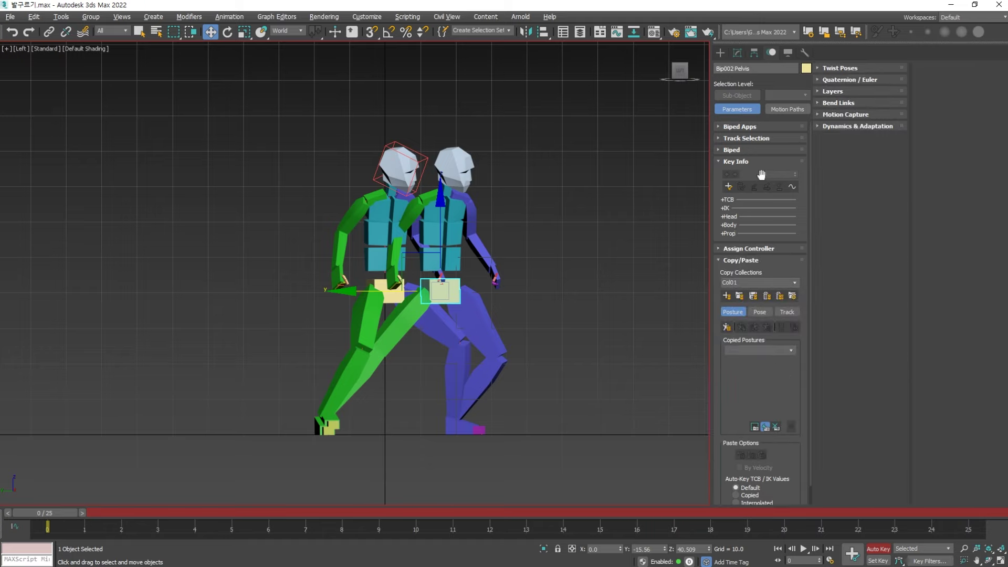
click(733, 150)
click(746, 138)
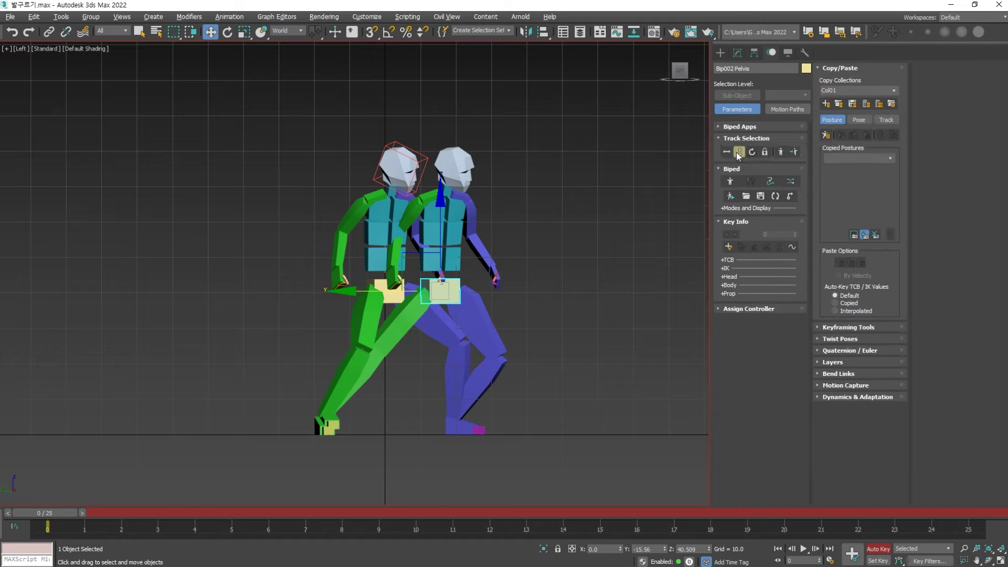
click(740, 152)
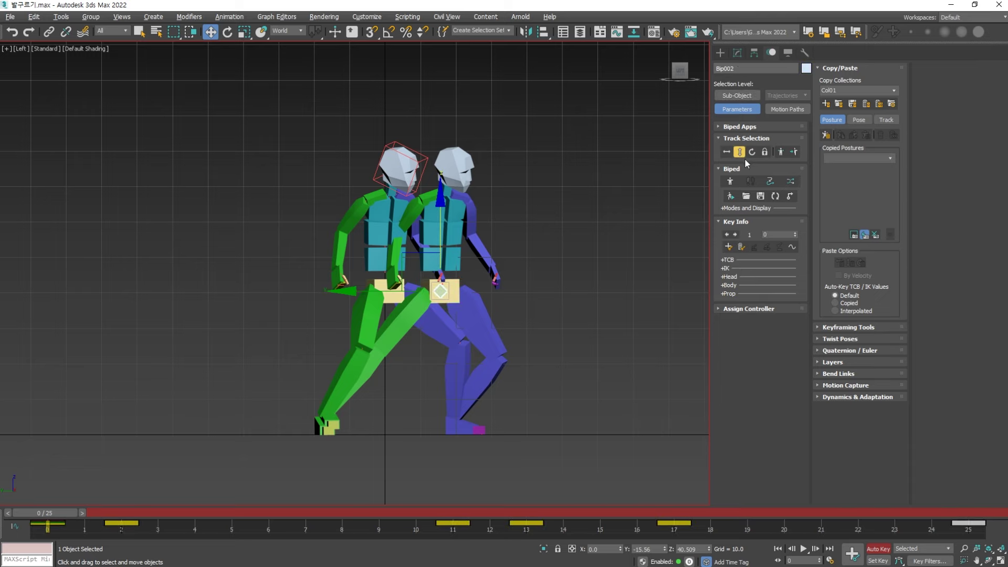
right_click(665, 550)
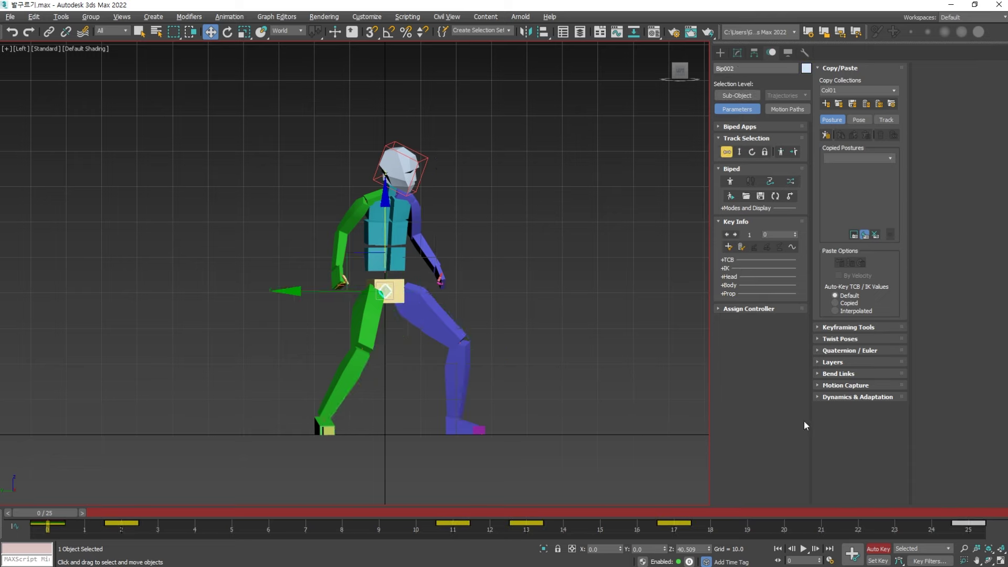
- Switch the copied biped to Layer 1 and move its centre of mass forward to about -79.4 on Y at frame 0
click(833, 361)
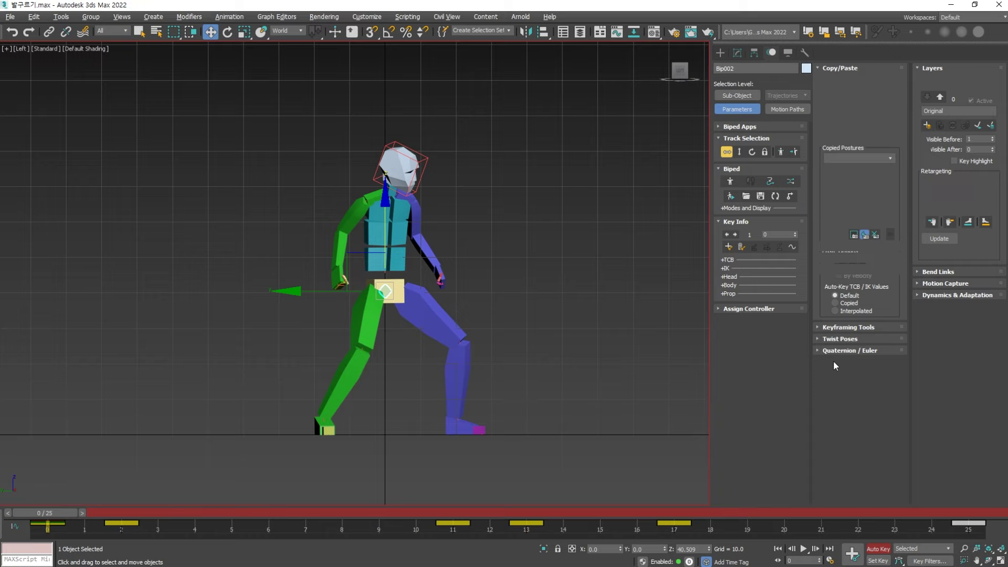
click(942, 98)
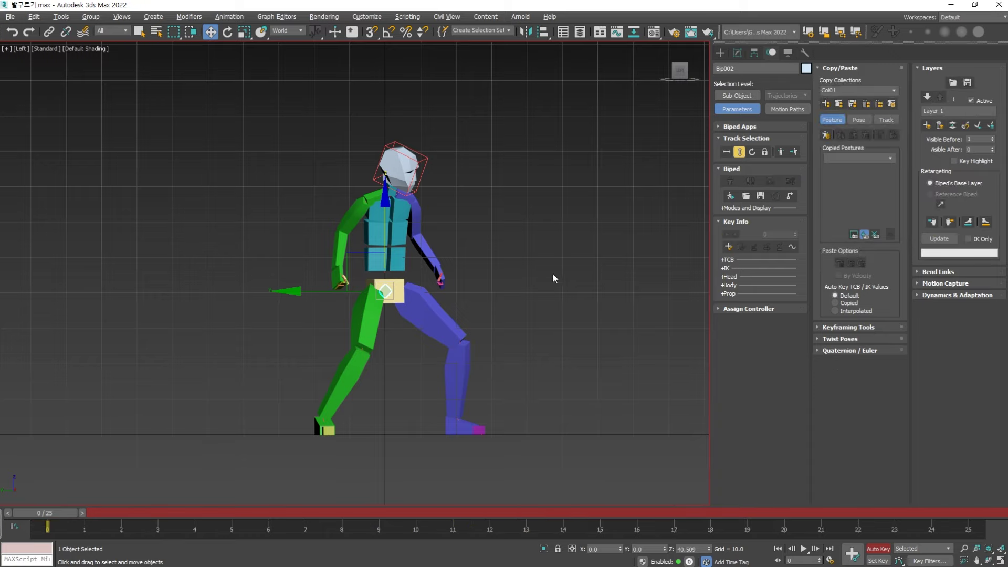
drag(308, 290, 588, 294)
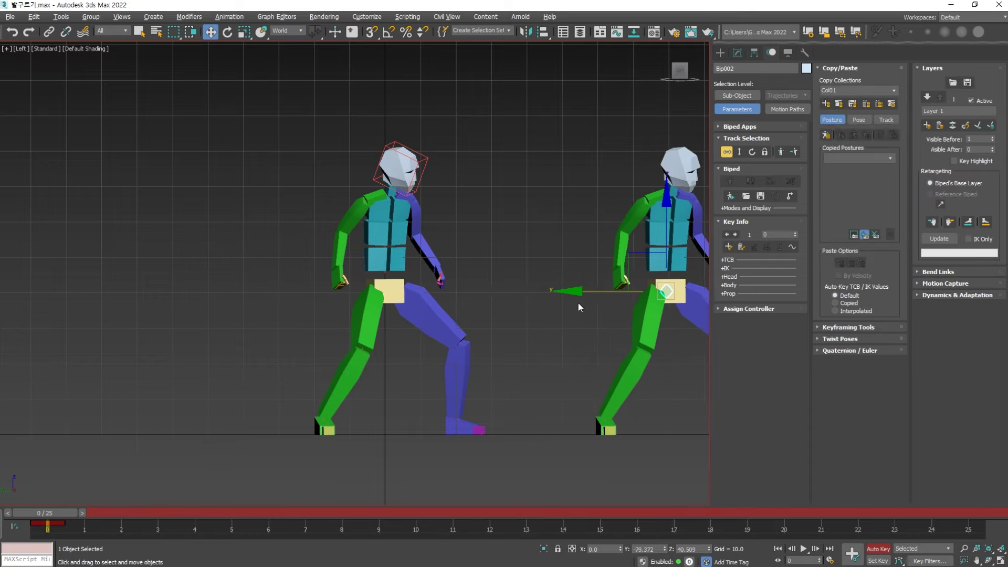
- Move the copied biped's centre of mass forward to about -111.8 on Y and collapse its animation layers
middle_drag(572, 304, 346, 325)
scroll(334, 325, down, 2)
drag(355, 314, 436, 314)
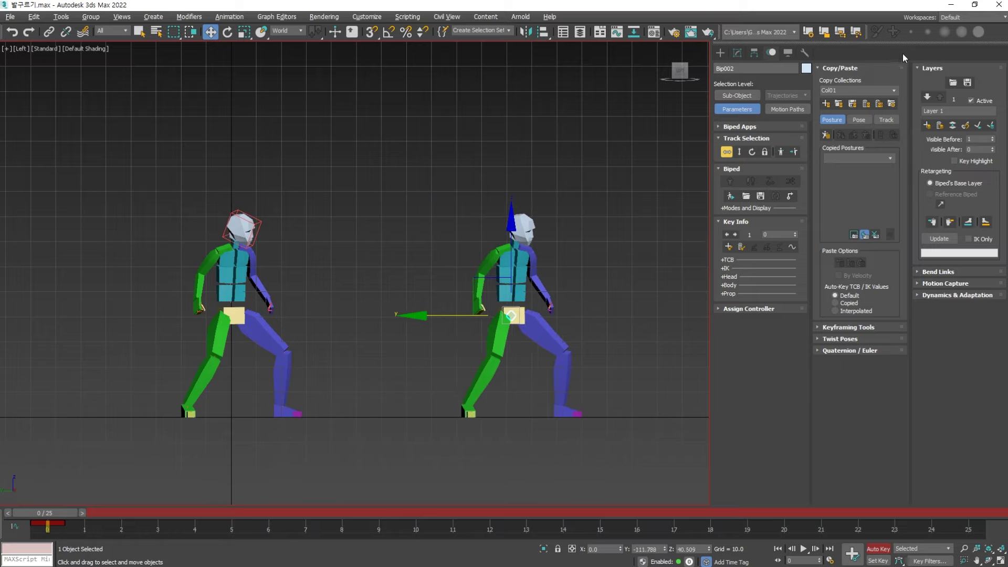
click(955, 125)
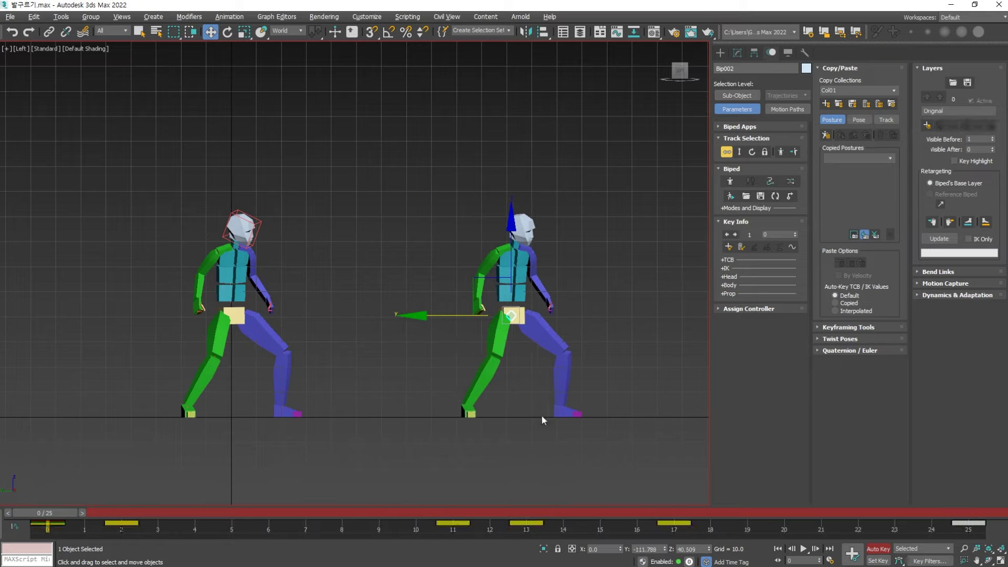
- Select the original biped's pelvis and switch that biped to its Original layer
click(239, 314)
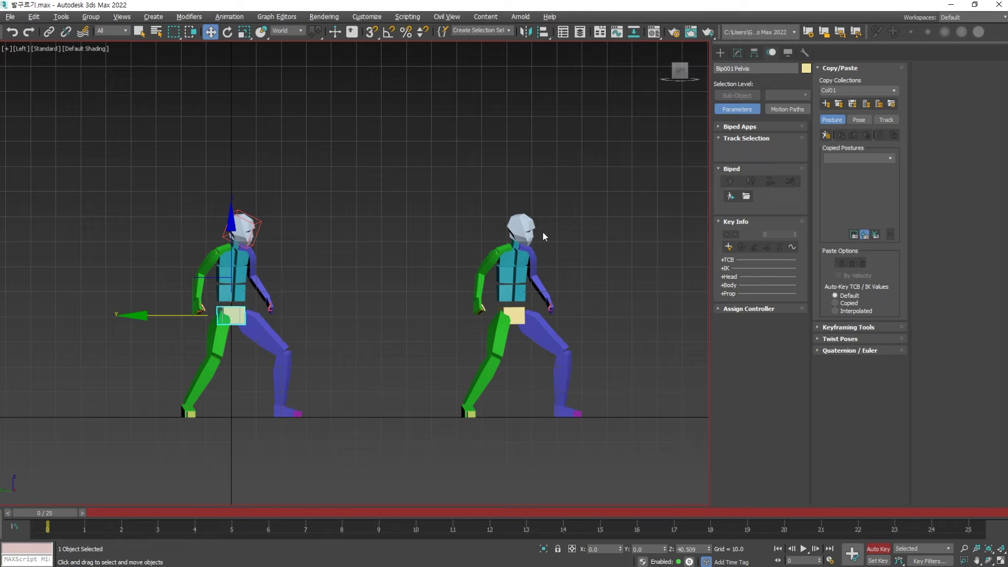
click(833, 362)
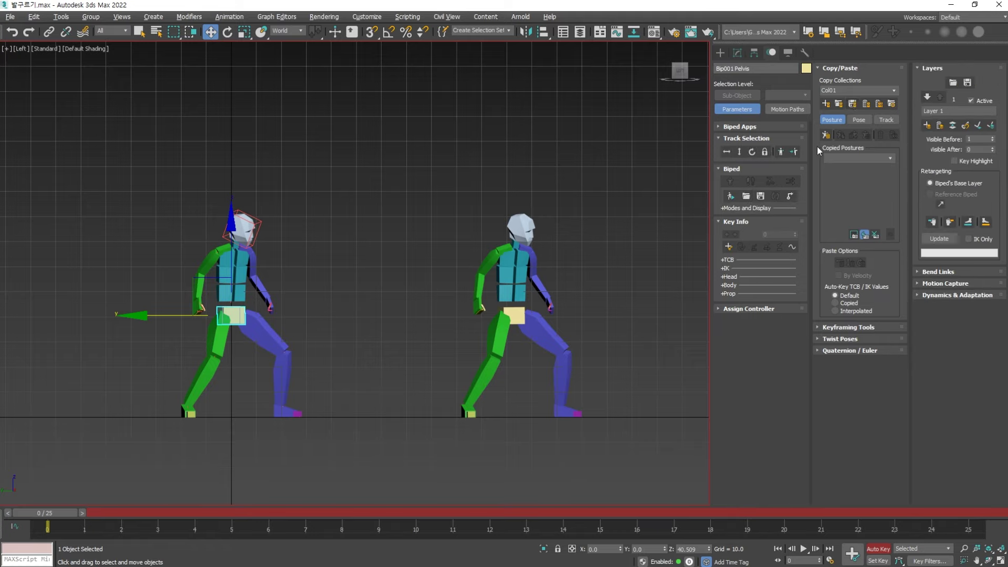
click(929, 97)
- Play back both bipeds side by side to compare their stomp animations
key(/)
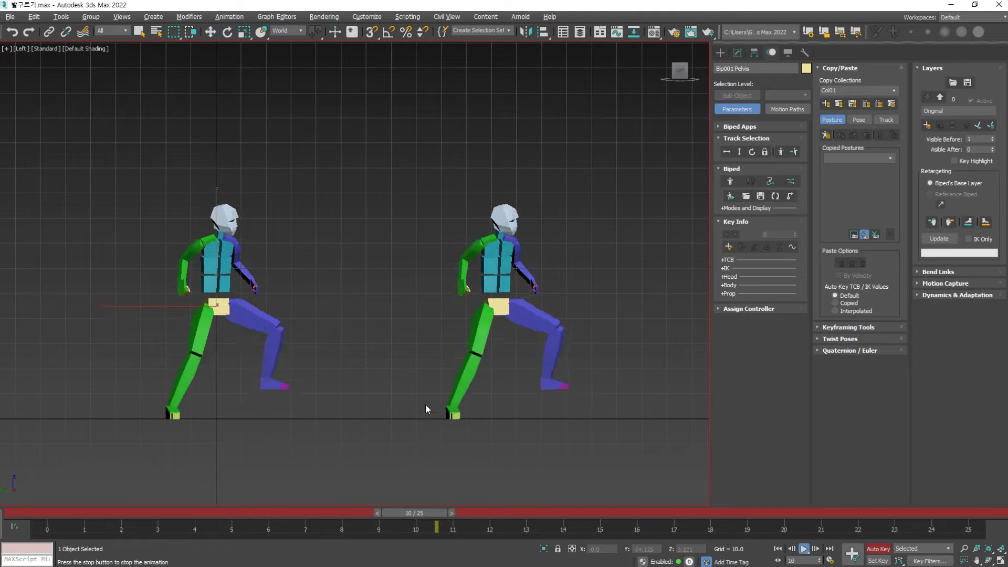
scroll(525, 383, up, 3)
middle_drag(556, 361, 512, 374)
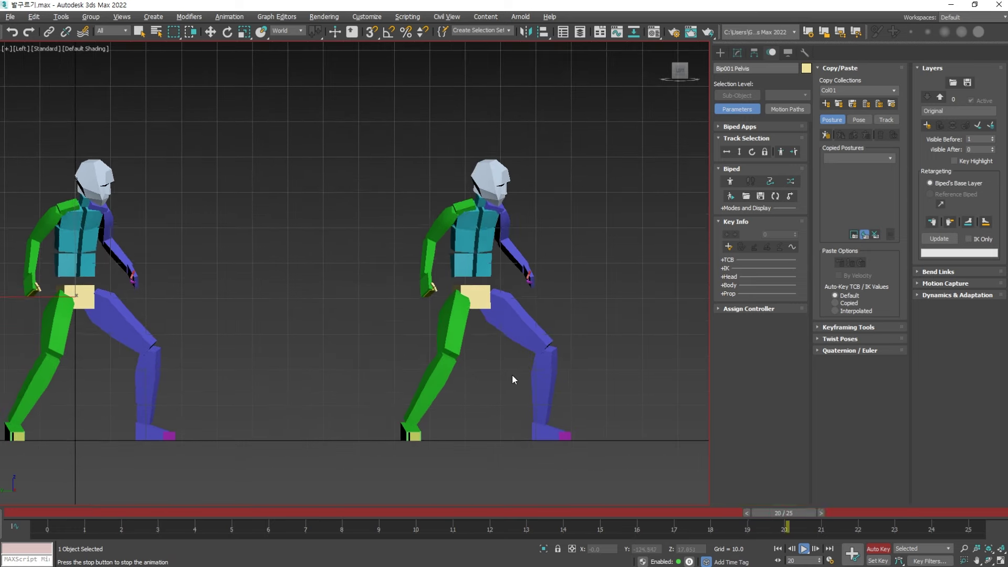
key(/)
key(w)
scroll(476, 282, up, 5)
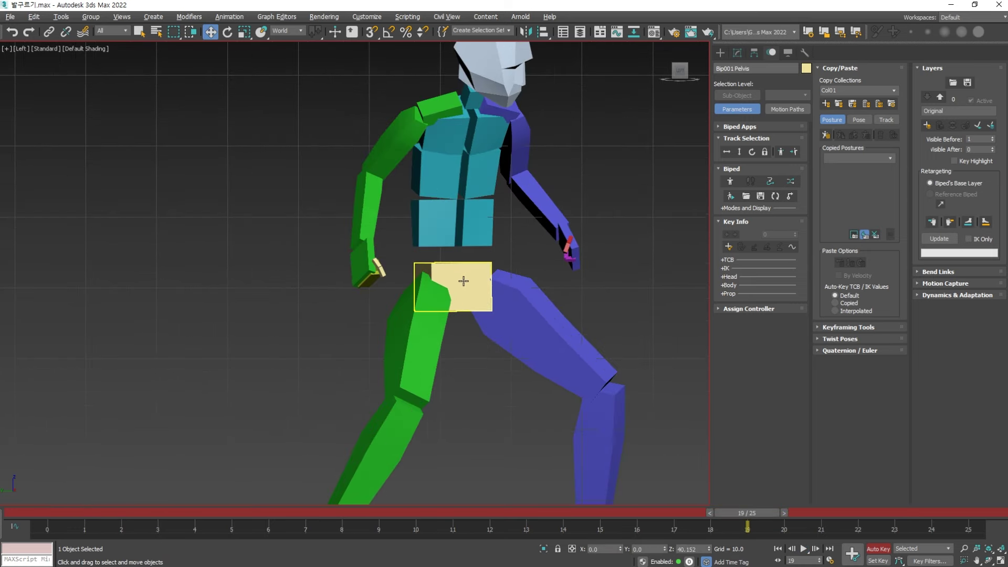
scroll(463, 281, down, 5)
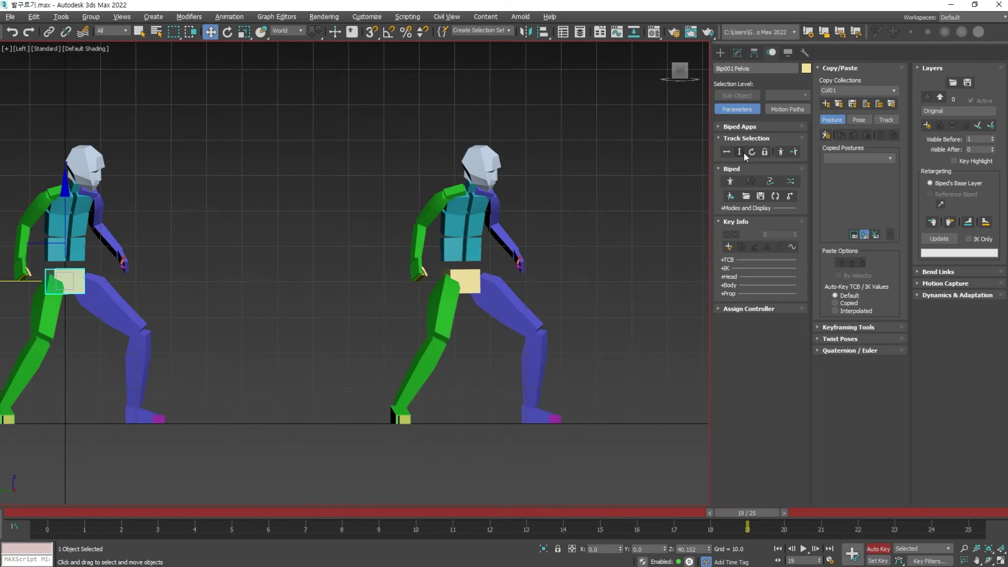
- Select the original biped's vertical body track and step through frames 11 to 13 to examine the stomp's drop
key(Page_Up)
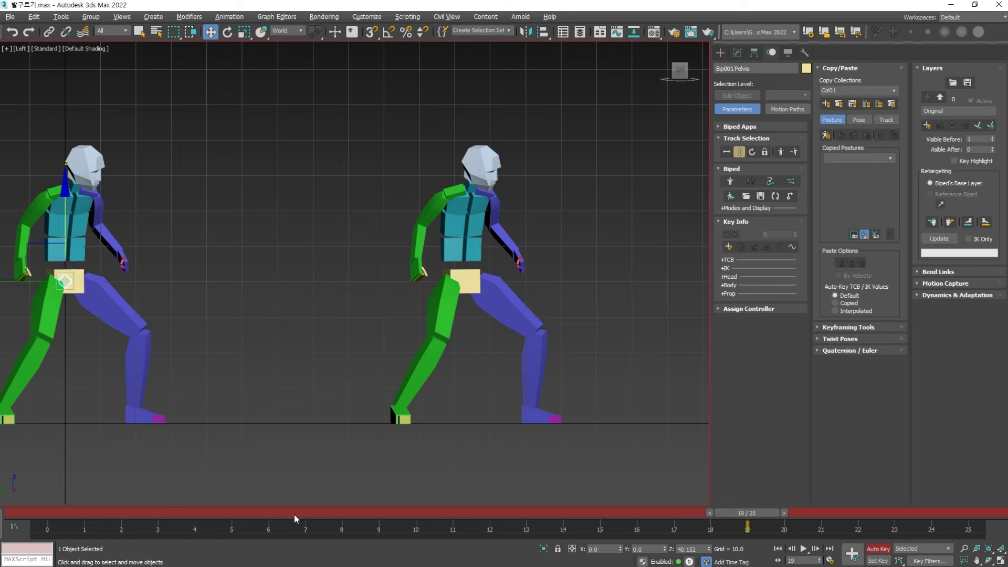
drag(294, 515, 557, 503)
key(comma)
key(comma)
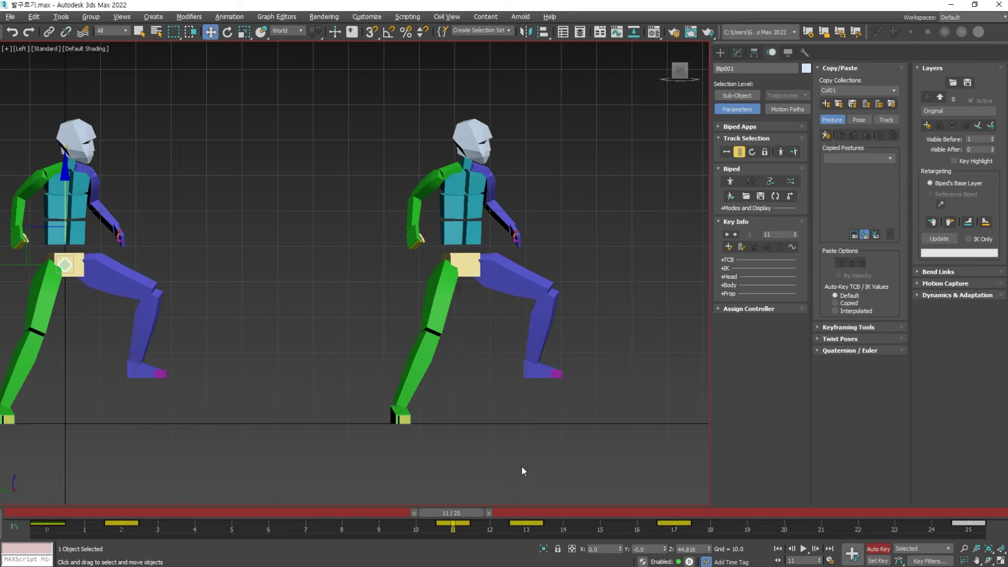
key(period)
key(period)
middle_drag(563, 433, 557, 428)
key(comma)
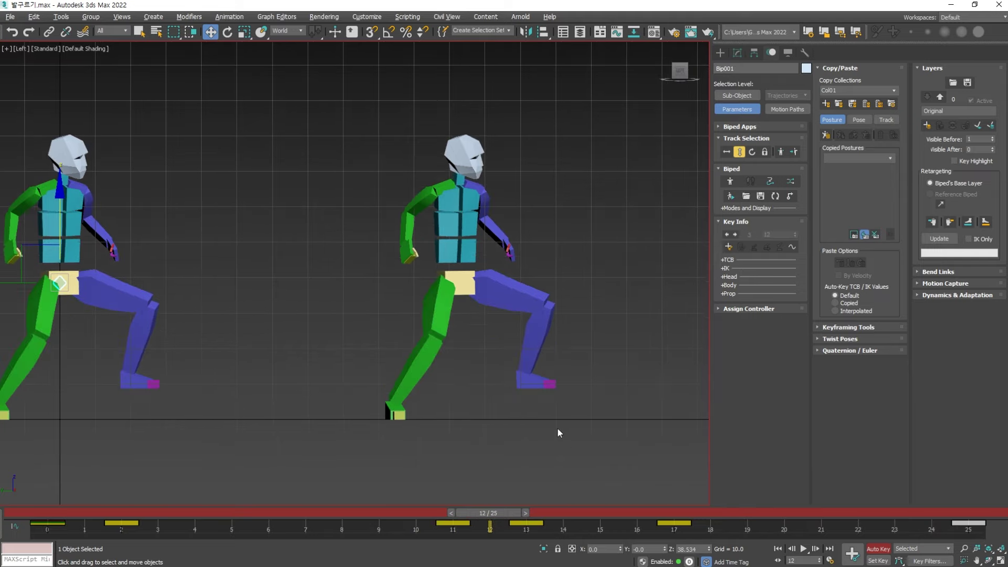
key(period)
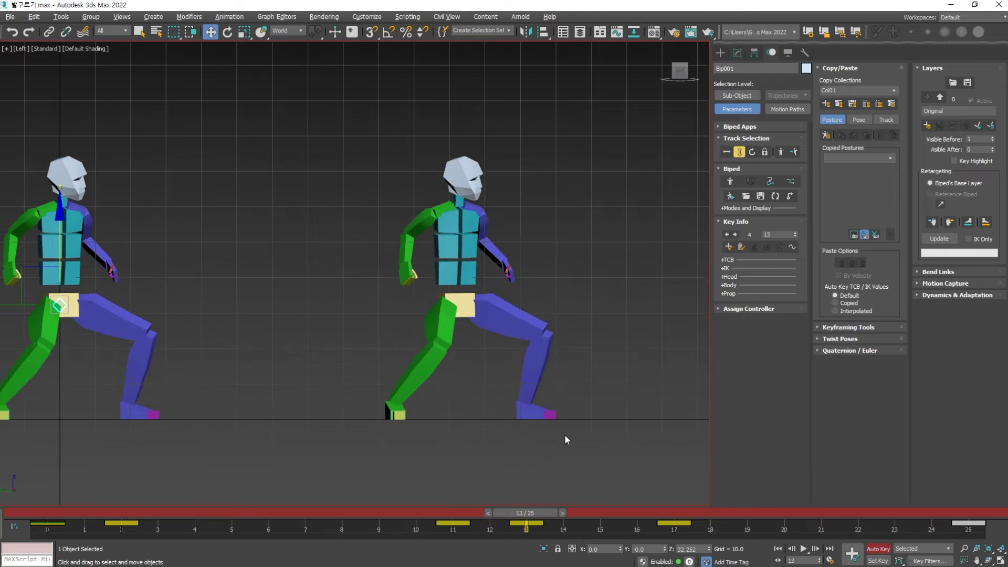
key(comma)
key(comma)
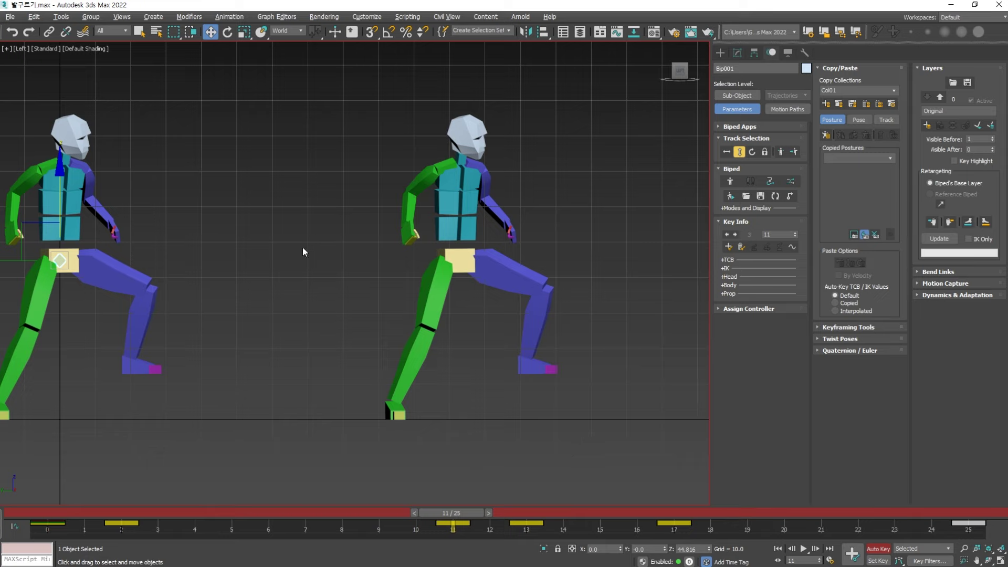
- Select the copied biped's centre of mass and review its playback, returning to frame 11
click(456, 260)
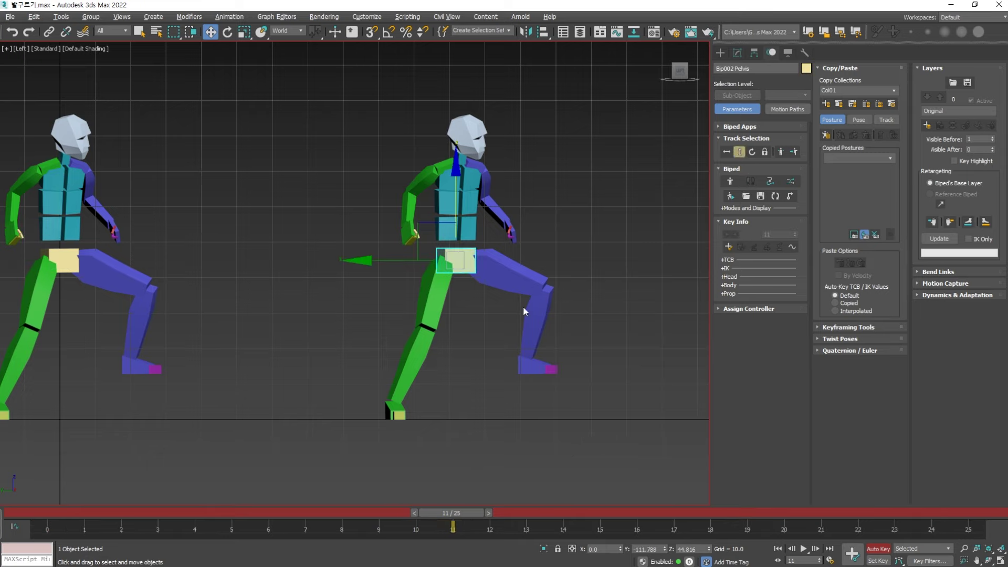
key(Page_Up)
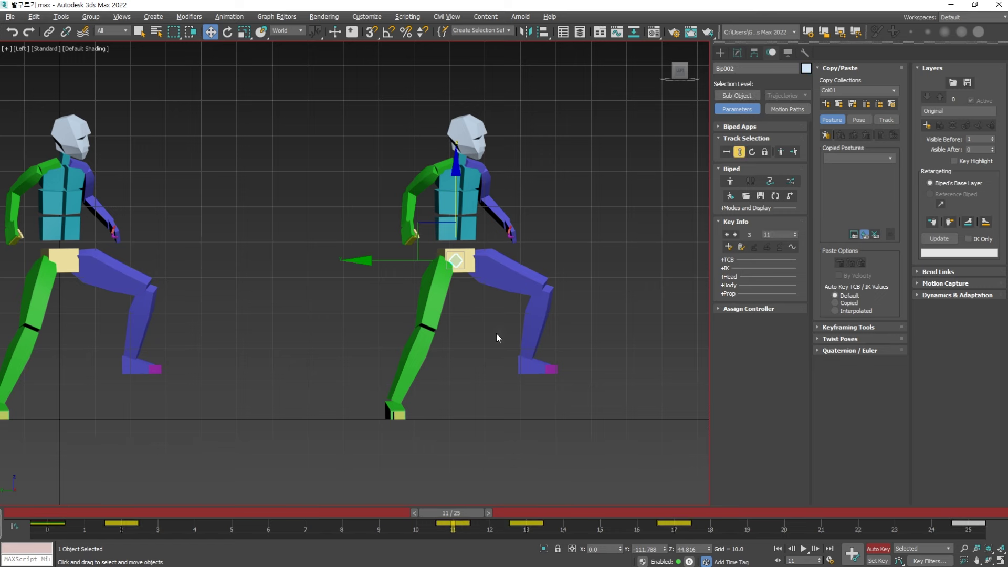
click(139, 514)
key(slash)
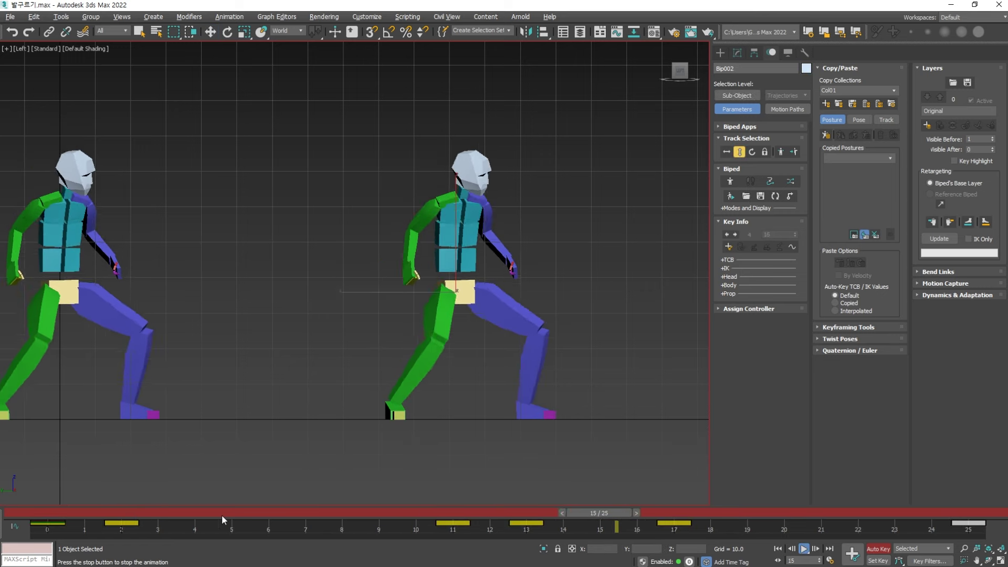
key(slash)
key(slash)
key(slash)
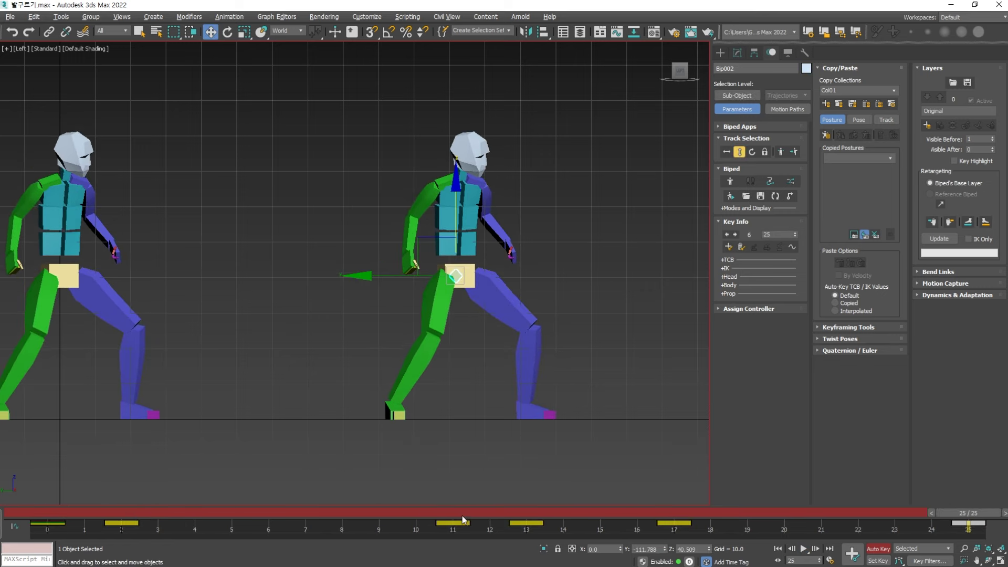
click(462, 516)
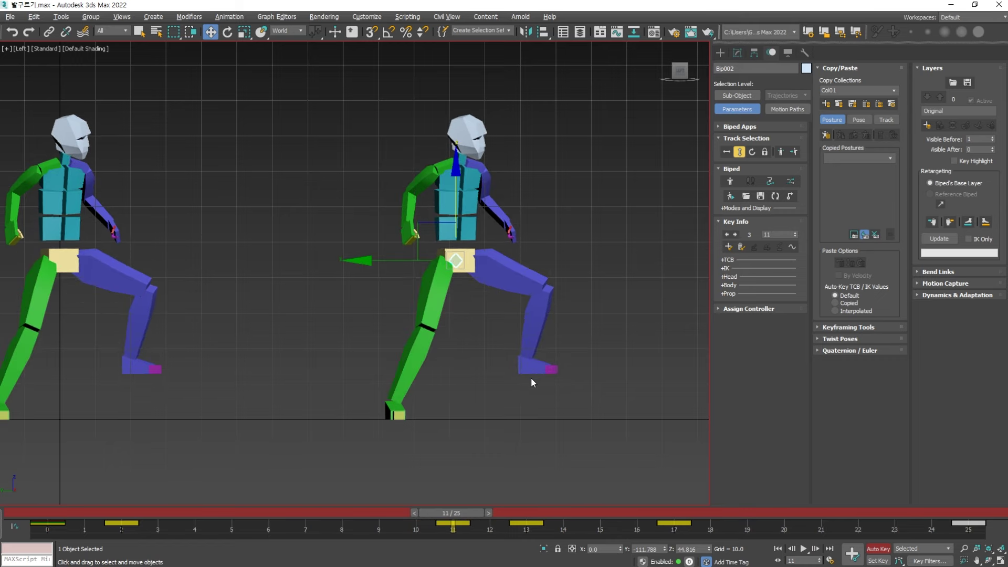
- Raise the copied biped's left foot to about Z 25.8 at frame 12
click(525, 362)
key(period)
key(period)
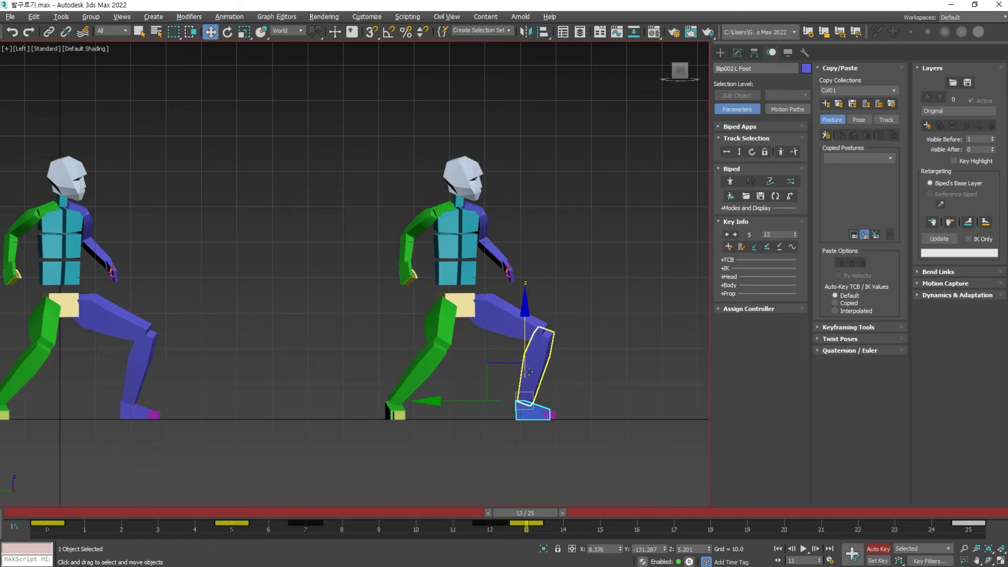
key(comma)
drag(518, 332, 513, 290)
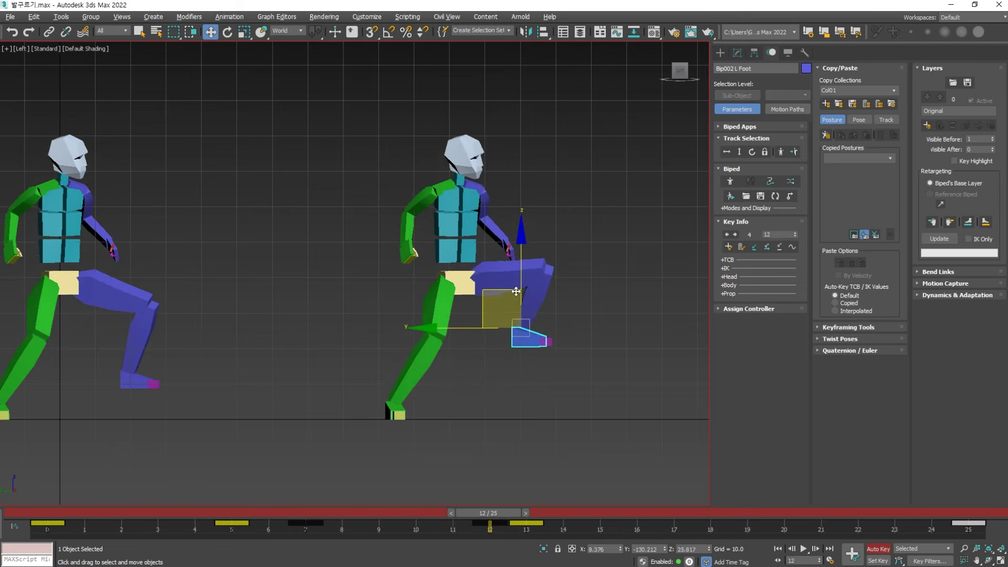
key(period)
key(comma)
- Select the copied biped's vertical body track and lower its centre of mass slightly at frame 13
click(739, 151)
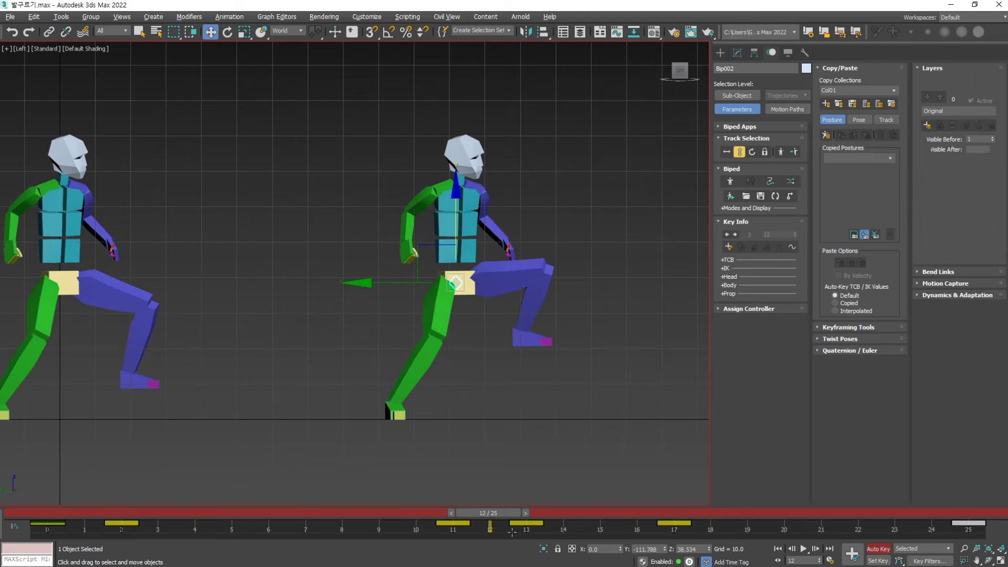
key(comma)
key(period)
key(period)
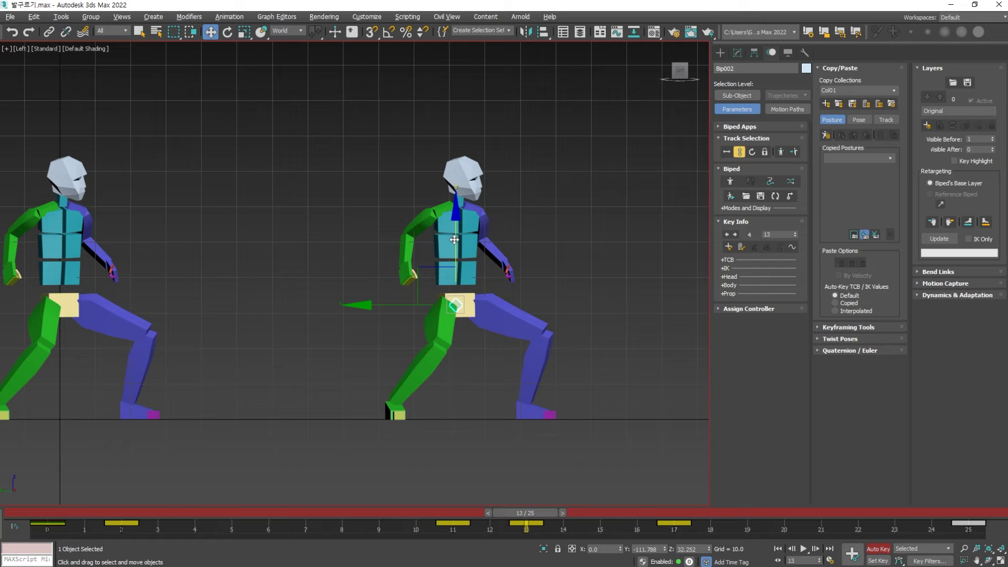
key(period)
key(period)
key(comma)
key(comma)
key(comma)
key(comma)
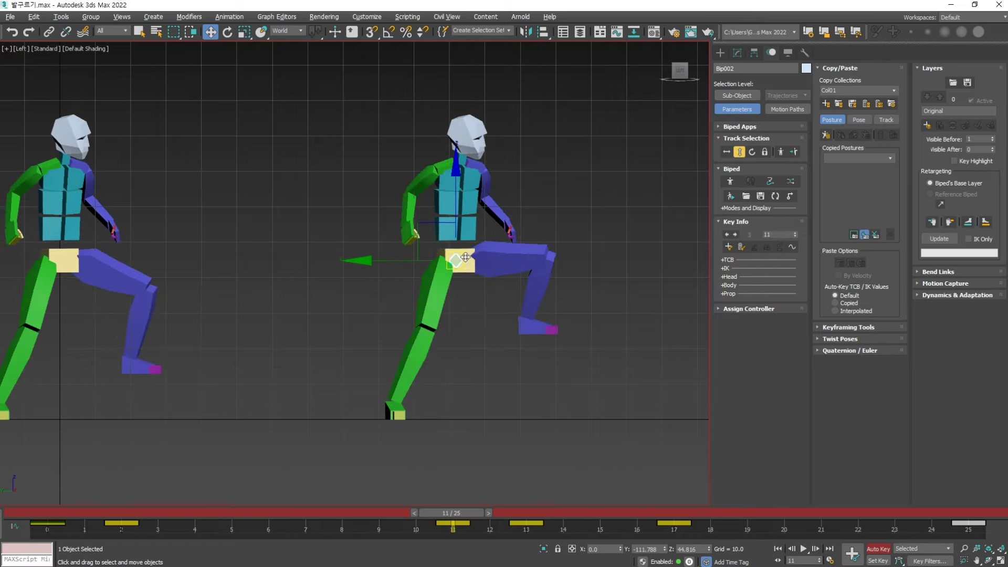
key(period)
key(period)
drag(458, 223, 457, 239)
- Raise the copied biped's centre of mass to about Z 38.0 at frame 12, comparing it with frame 11
key(comma)
key(comma)
key(period)
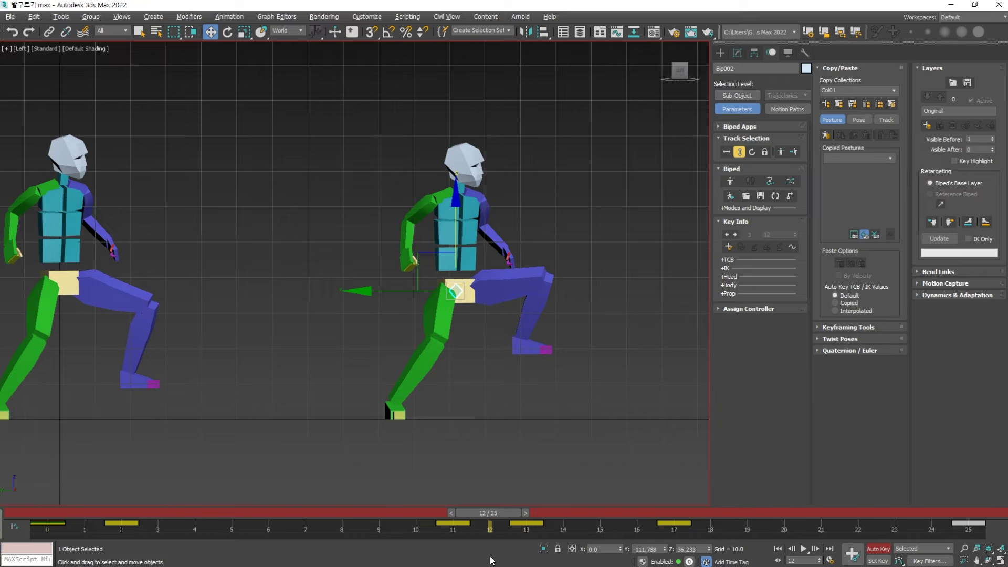
key(comma)
key(period)
drag(455, 220, 455, 215)
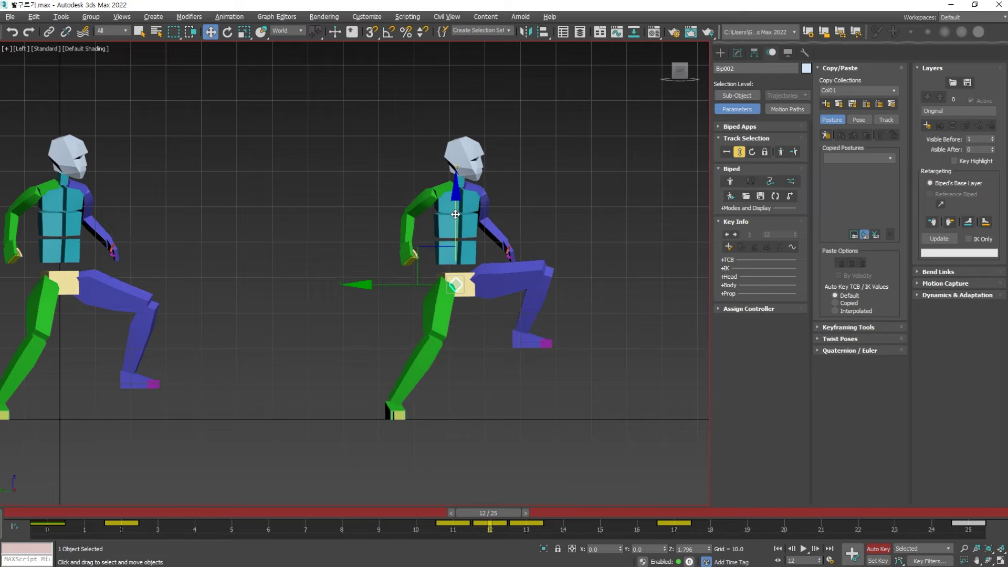
- Play back the stomp repeatedly from frame 11 to check the copied biped's timing against the original
scroll(443, 378, down, 3)
middle_drag(443, 378, 452, 381)
key(slash)
key(slash)
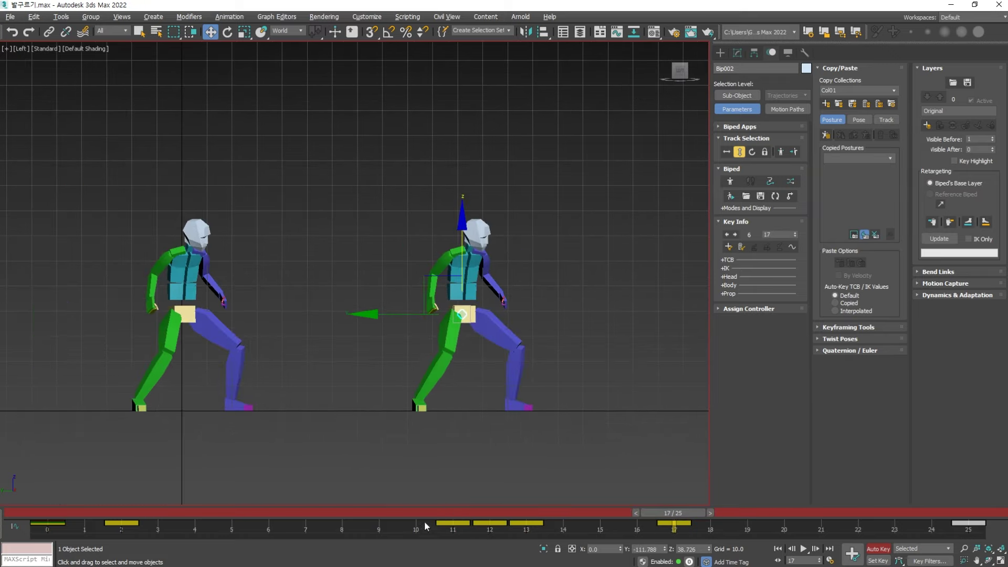
click(453, 512)
key(slash)
key(slash)
click(454, 515)
key(slash)
key(slash)
click(454, 515)
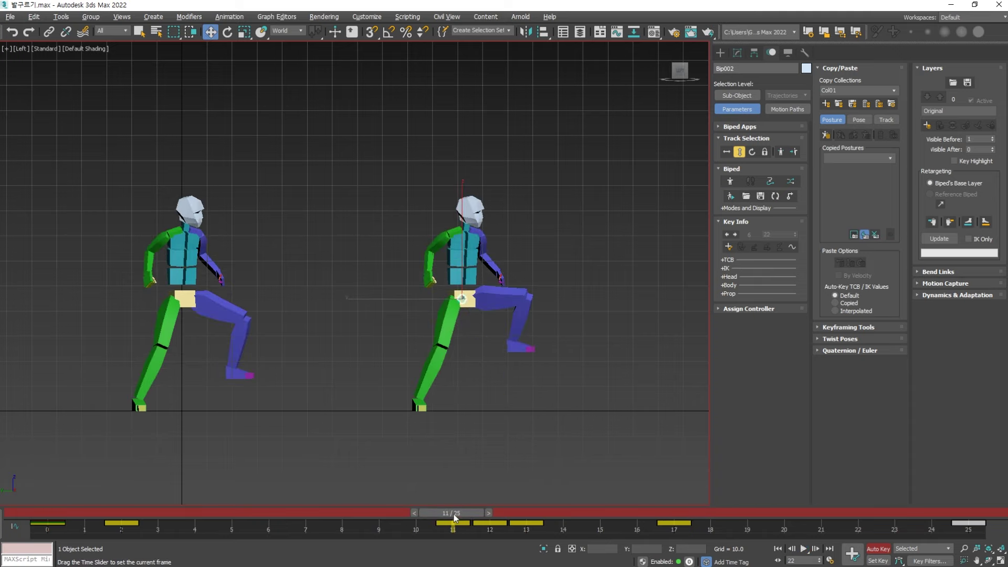
- Move the copied biped's centre-of-mass key from frame 17 to frame 16 and play back the result
key(period)
key(period)
key(period)
key(period)
key(period)
key(period)
key(comma)
drag(674, 524, 636, 523)
key(slash)
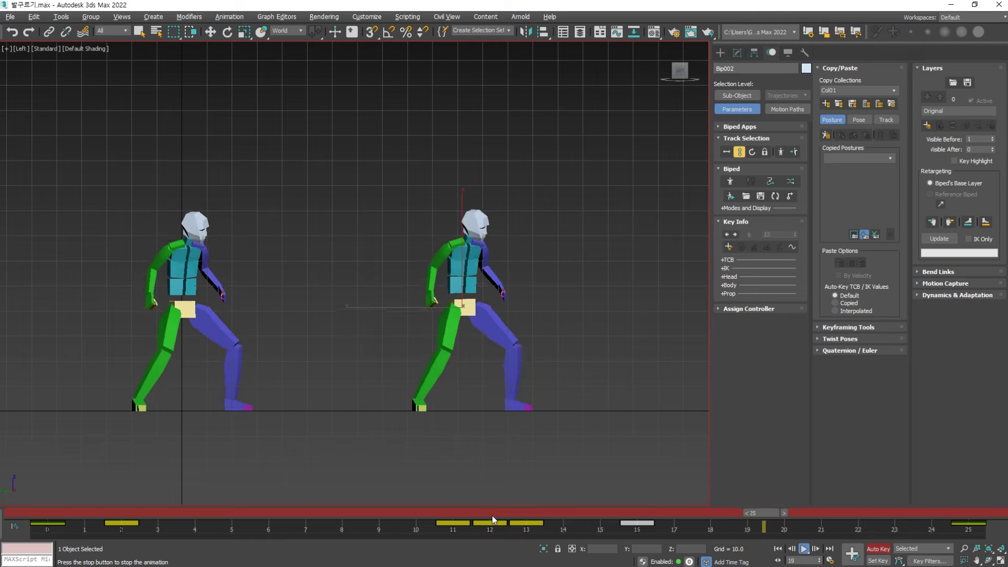
click(492, 516)
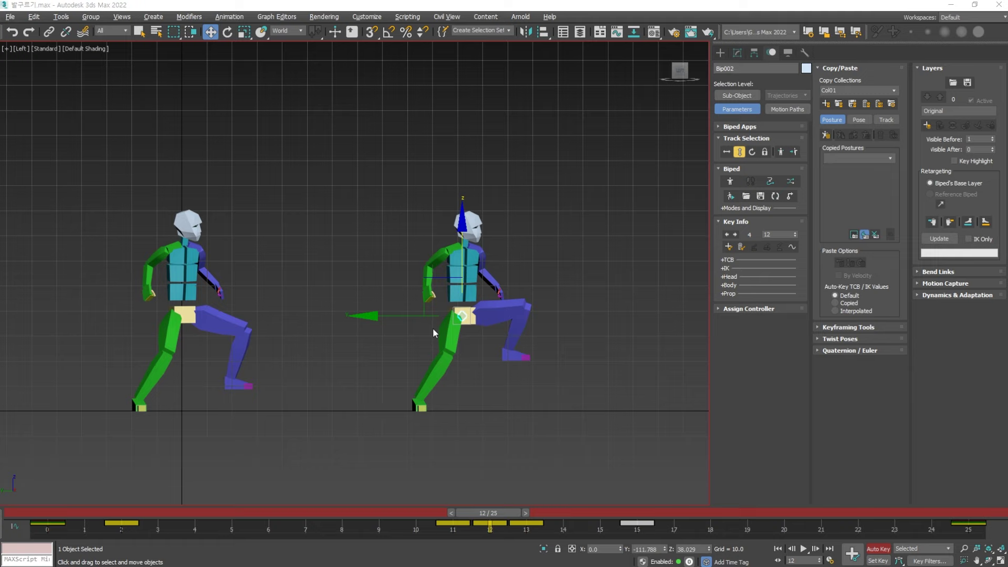
- Go to frame 19 and select both hands of the copied biped
key(period)
key(period)
key(period)
key(period)
key(period)
key(period)
key(period)
click(431, 297)
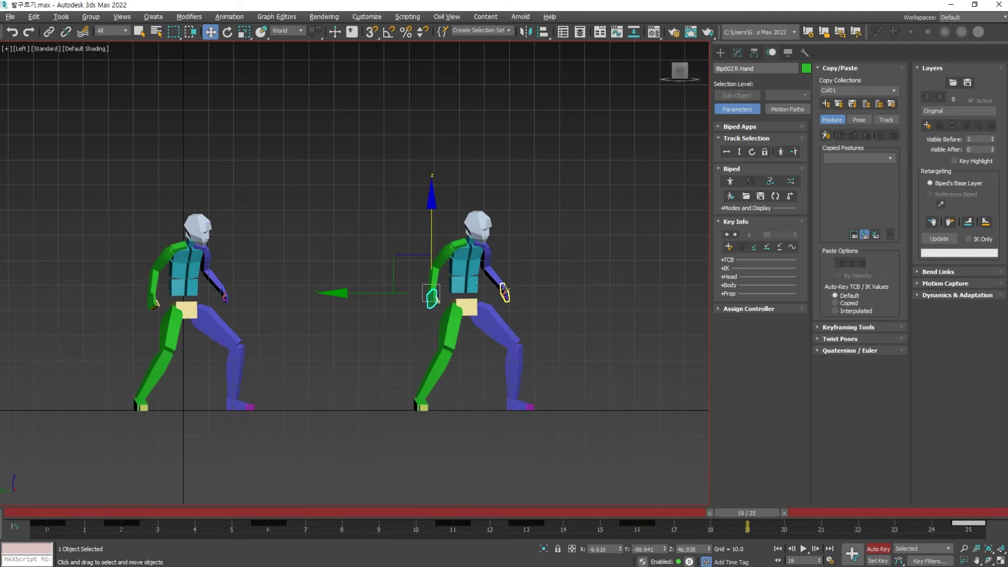
ctrl+click(505, 289)
click(556, 298)
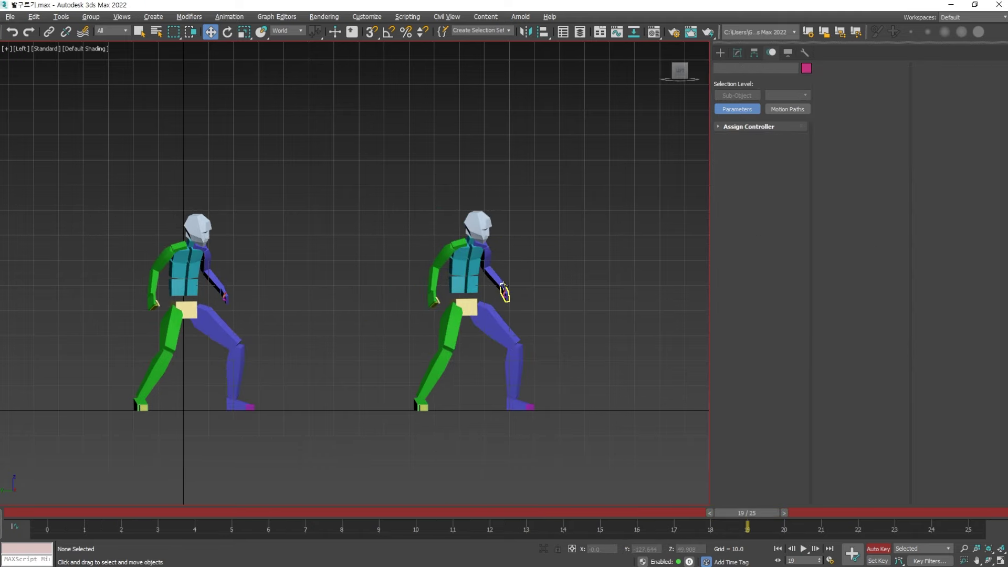
click(505, 291)
ctrl+click(430, 297)
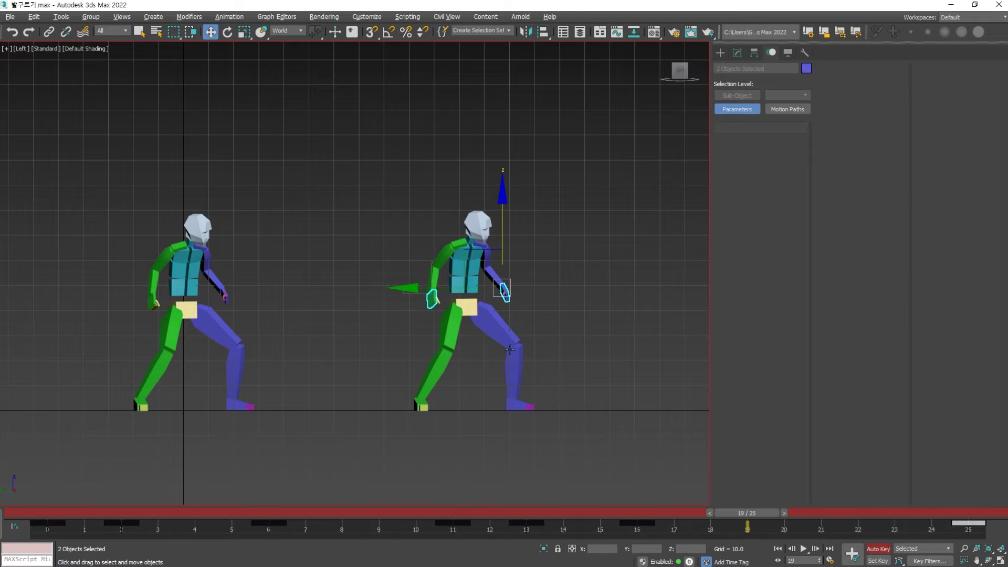
- Move the key of the copied biped's hands from frame 16 to frame 15
key(comma)
key(comma)
key(comma)
key(comma)
key(comma)
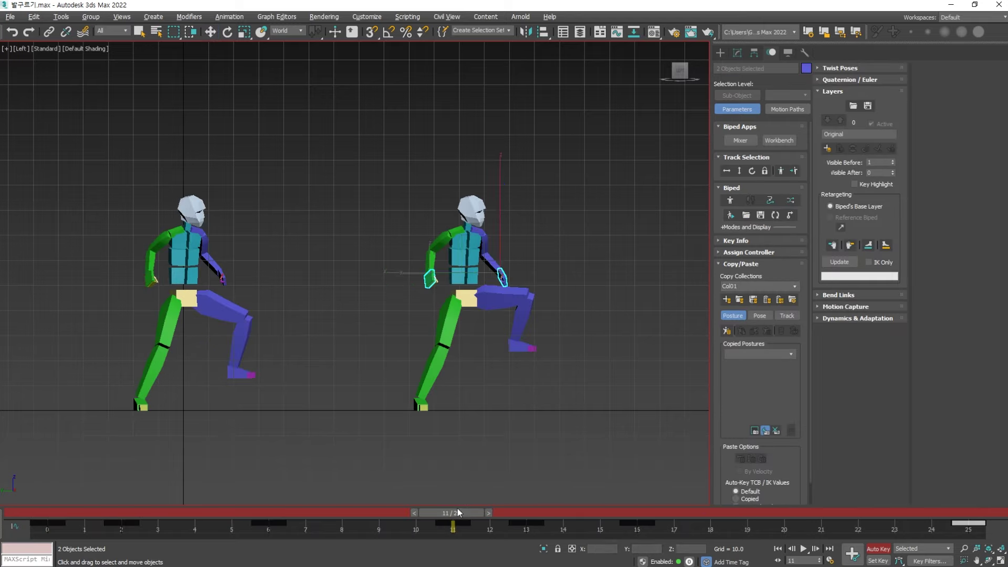
key(period)
key(period)
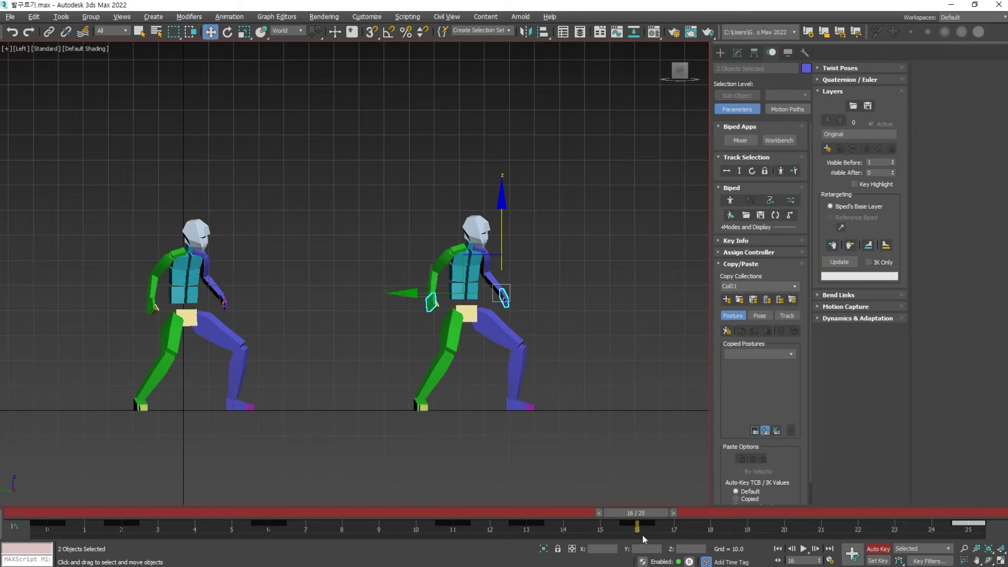
key(comma)
drag(637, 526, 601, 526)
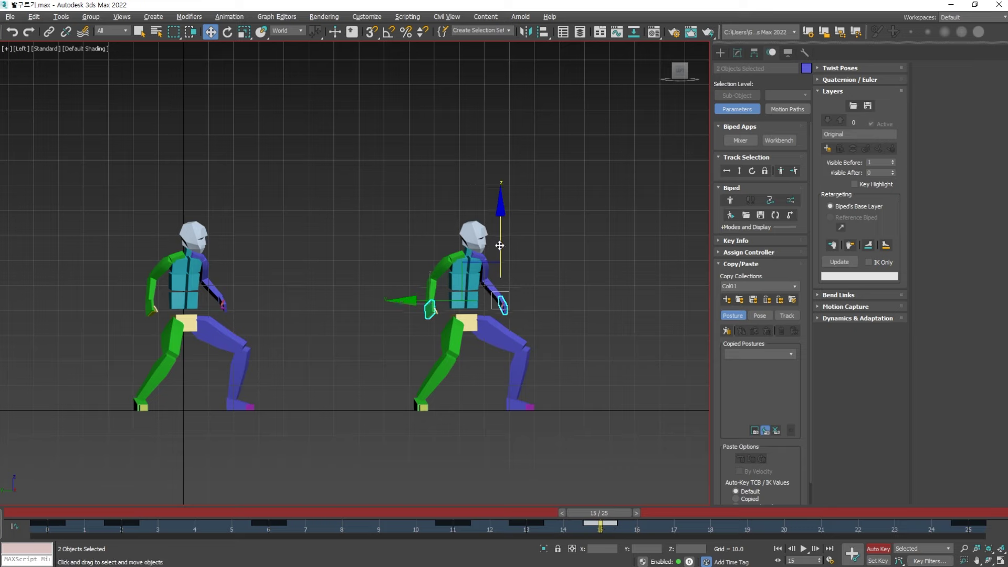
- Play back the stomp to check the shifted hand key of the copied biped against the original
drag(499, 245, 499, 249)
key(slash)
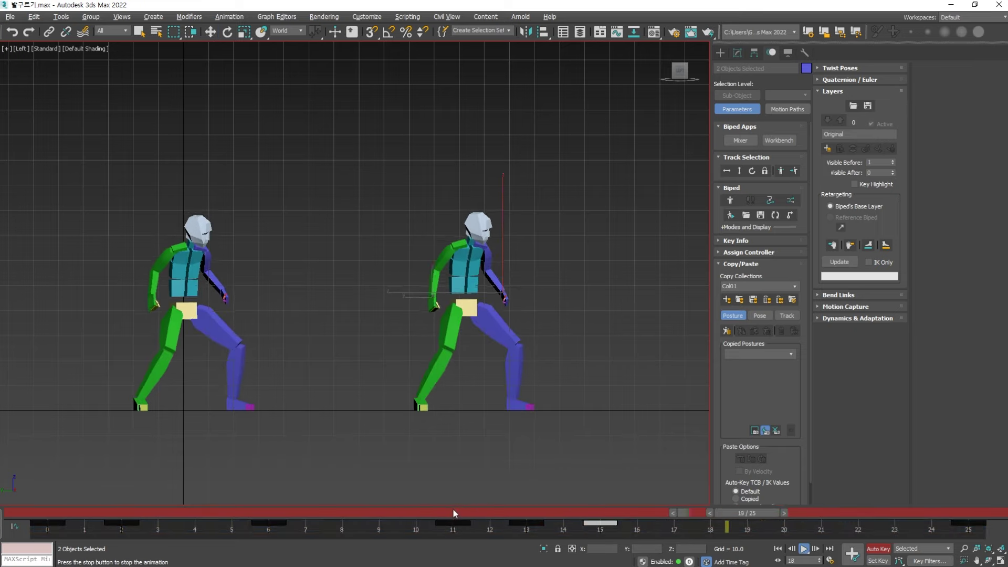
key(slash)
key(period)
key(period)
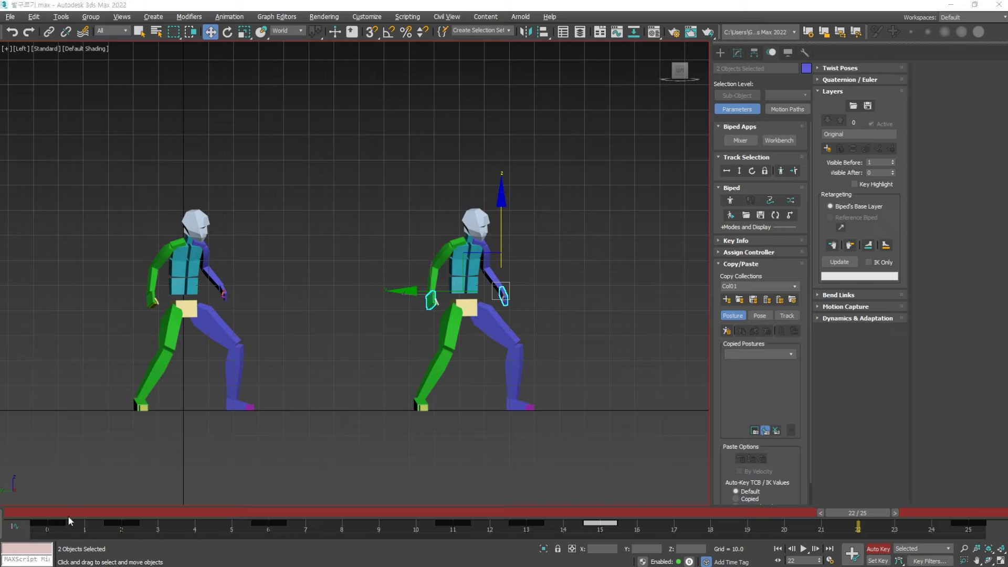
- Move the key of the copied biped's hands from frame 11 to frame 10 and play back the result
drag(68, 516, 441, 523)
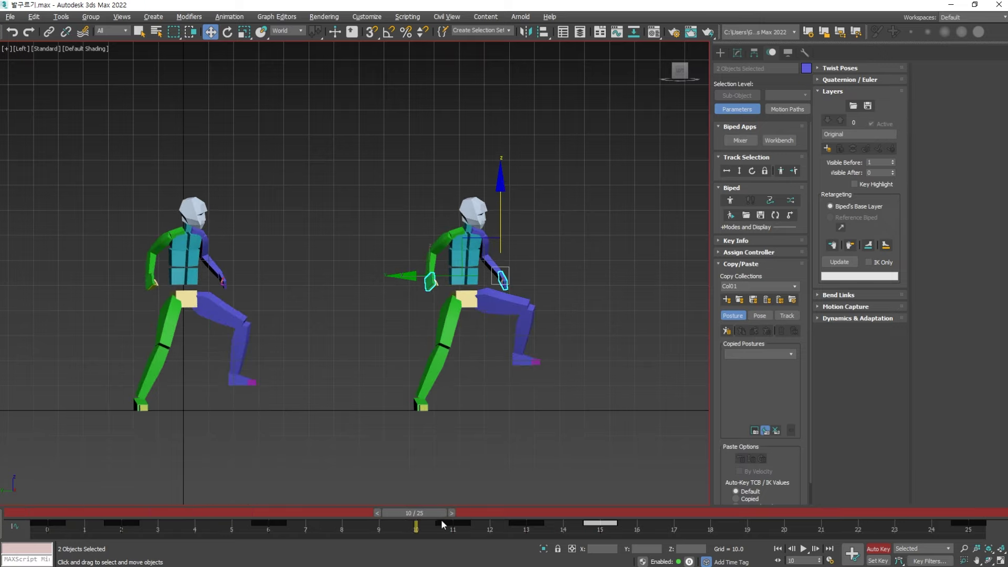
click(407, 524)
key(/)
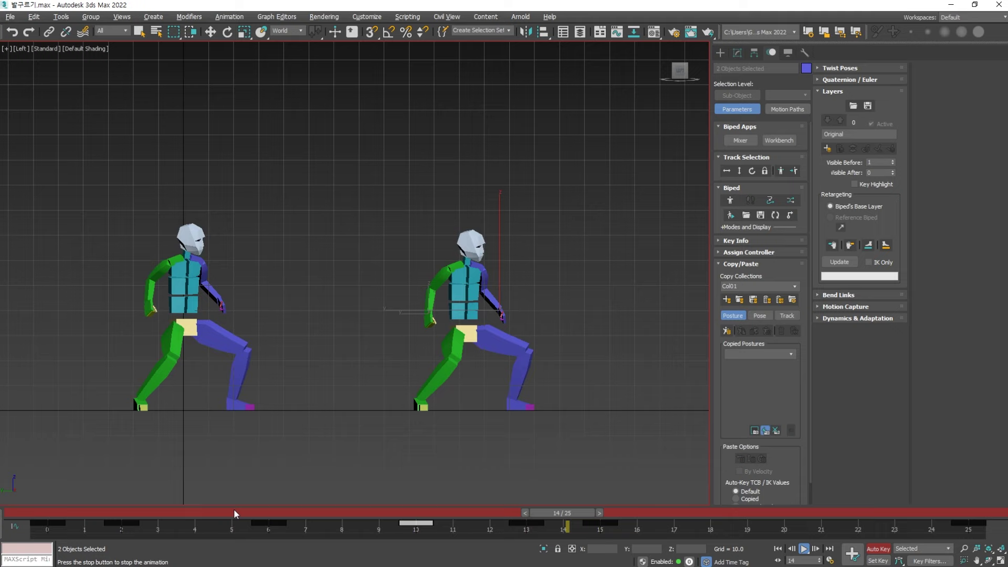
key(/)
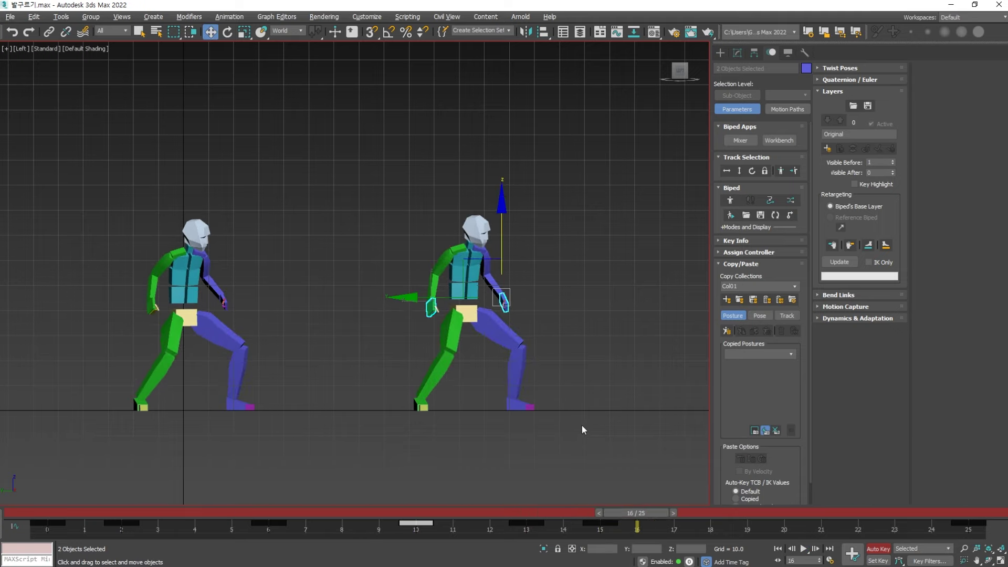
- Select the copied biped's head and spine and shift their late keys one frame earlier, to frames 16 and 17
click(508, 385)
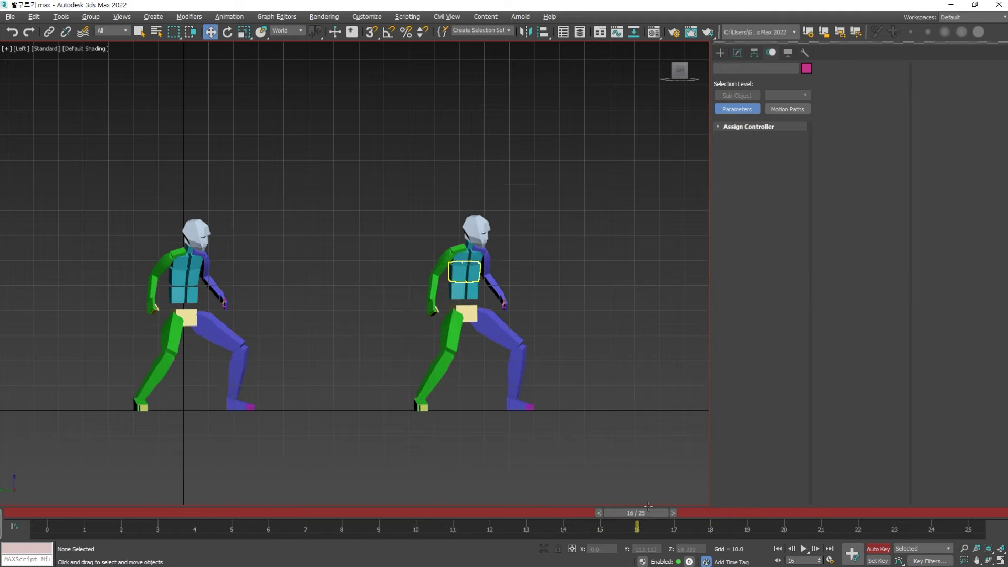
key(ctrl+z)
drag(739, 528, 623, 533)
- Play back the motion repeatedly from frame 11 to compare the copied biped's head and spine timing with the original
click(457, 513)
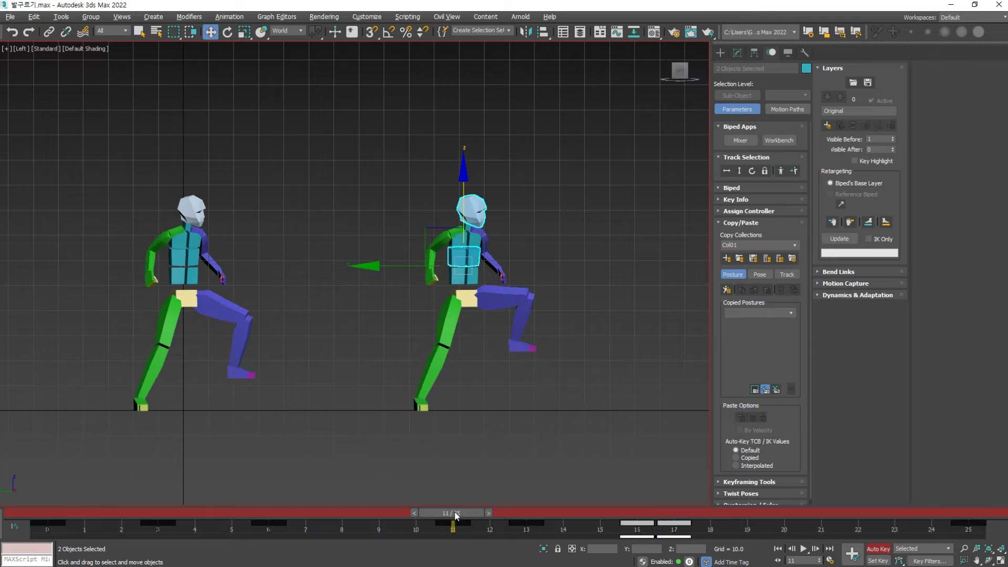
key(/)
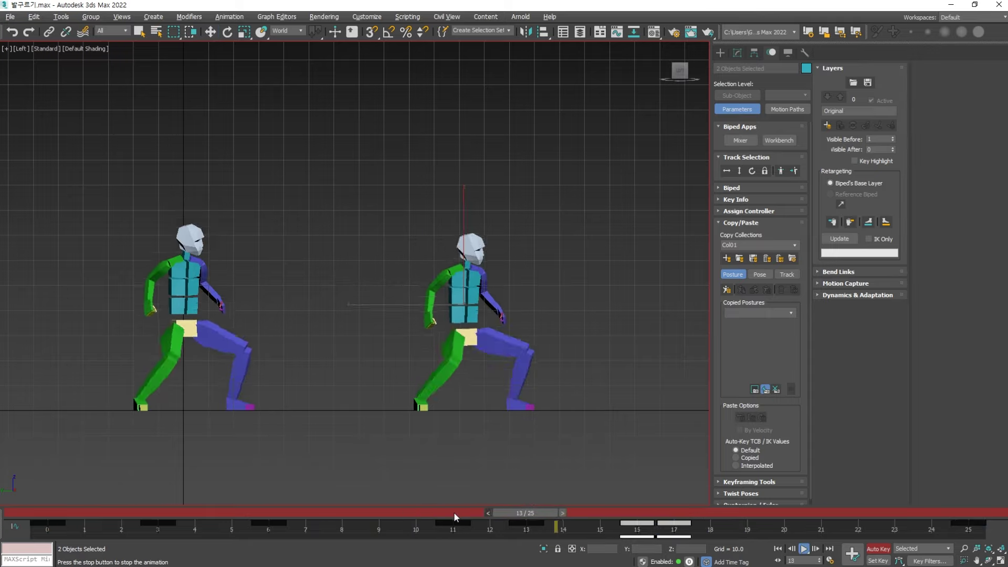
key(/)
click(455, 514)
key(/)
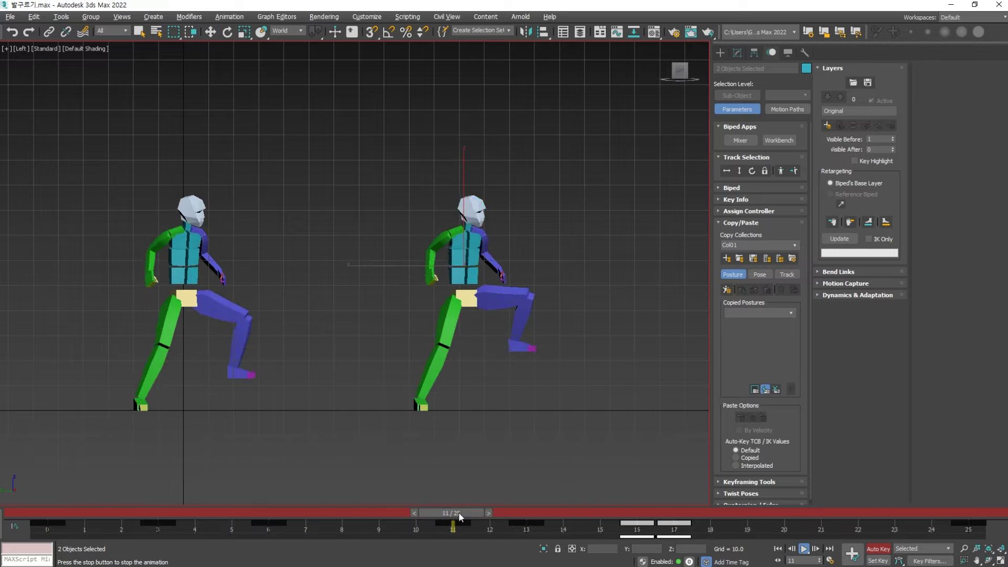
click(459, 512)
key(/)
key(/)
click(459, 513)
key(/)
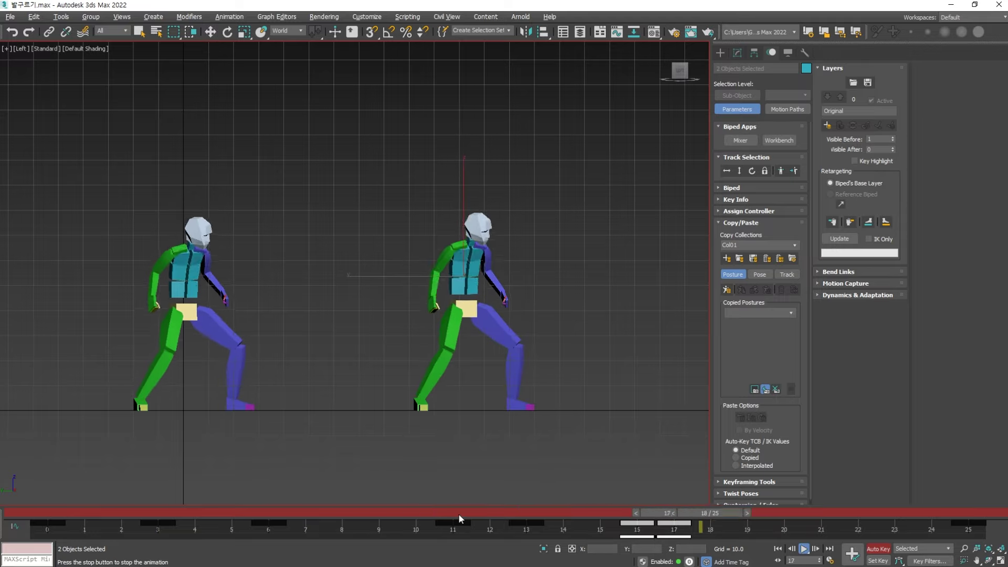
click(458, 514)
key(/)
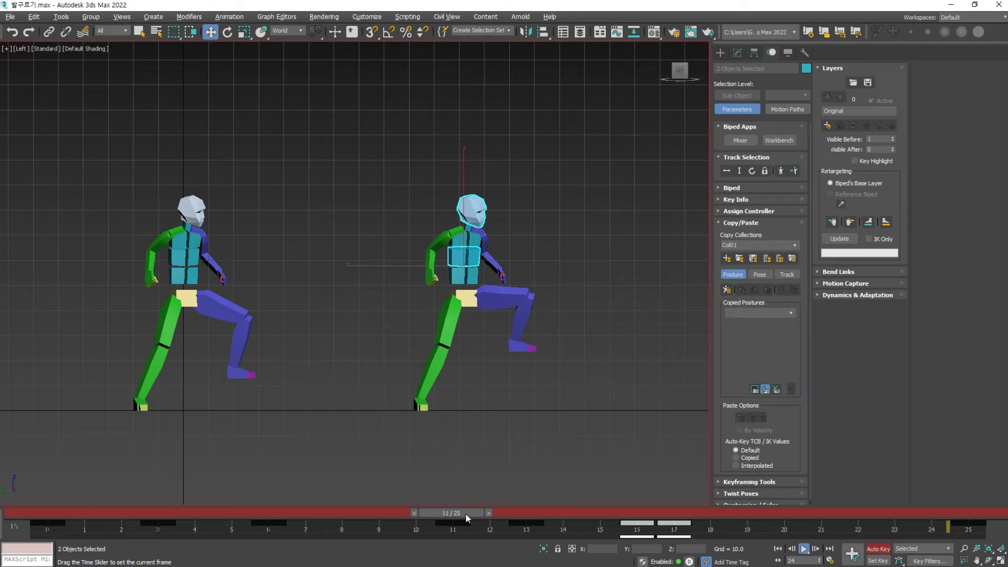
click(466, 515)
key(/)
click(466, 515)
key(/)
click(466, 514)
key(/)
click(465, 514)
- Select the whole copied biped and extend the active time range to end at frame 32
drag(555, 159, 540, 217)
drag(409, 426, 409, 428)
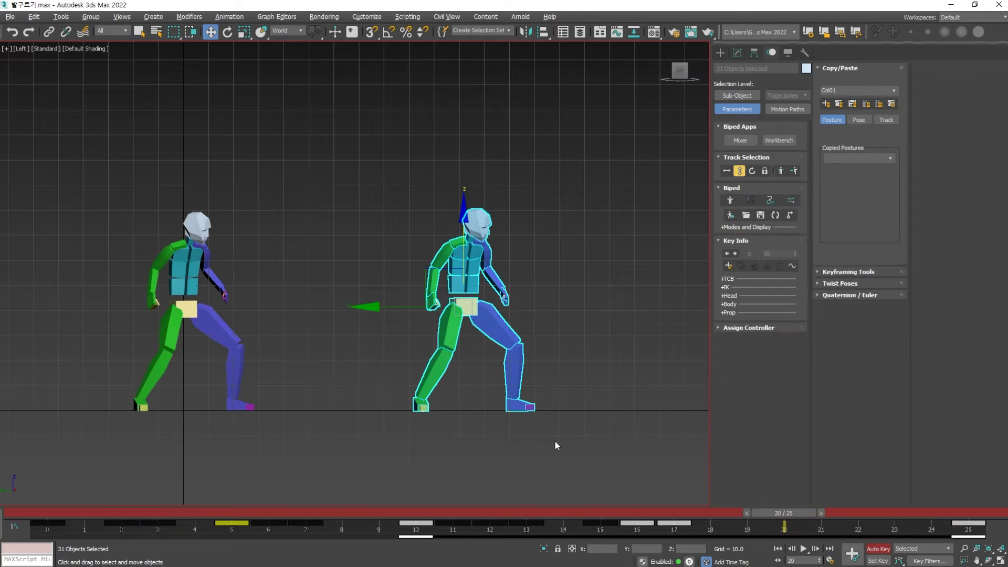
click(540, 443)
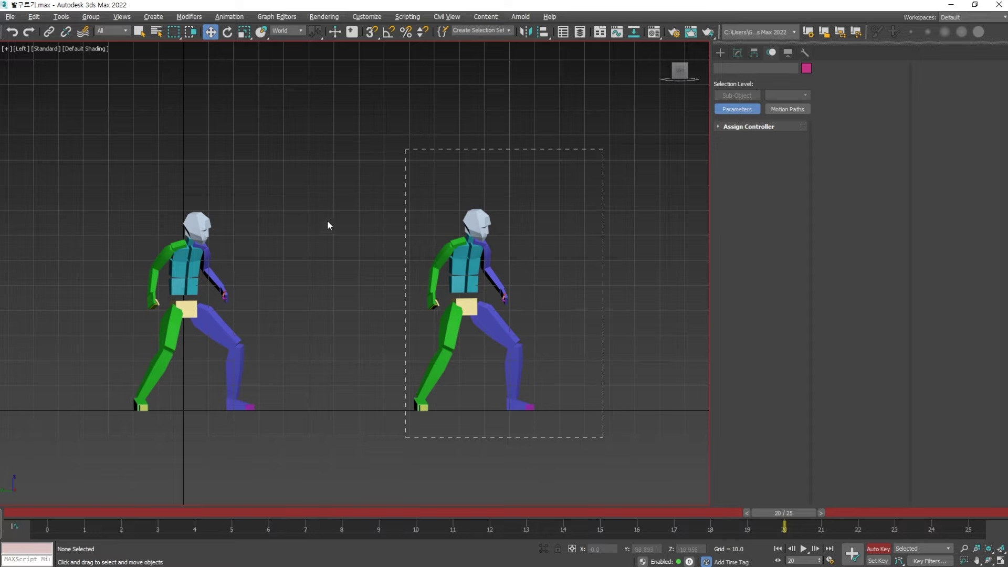
drag(793, 505, 861, 541)
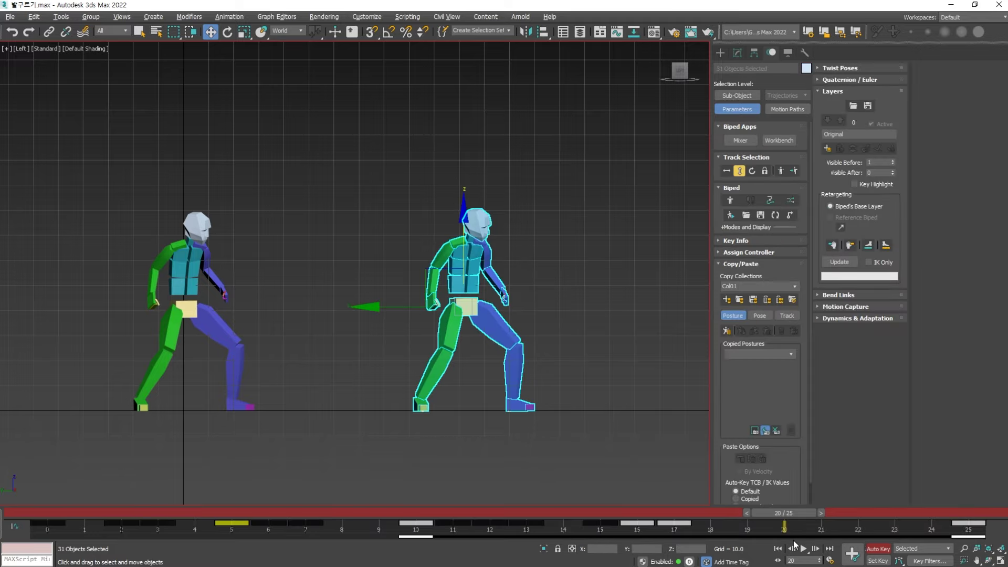
ctrl+alt+right_drag(865, 522, 573, 514)
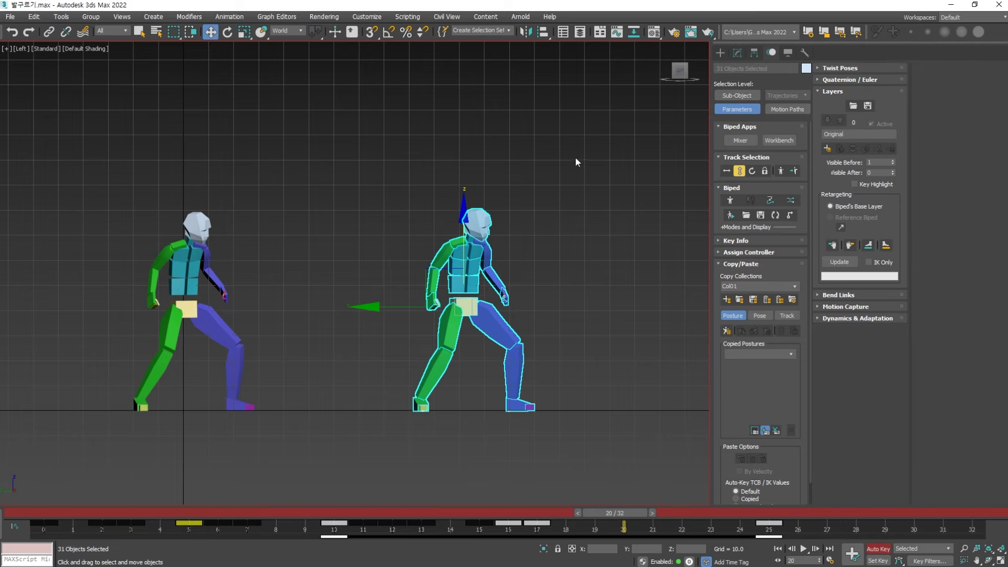
- Move the final keys of both bipeds from frame 25 to frame 32, then clear the selection
drag(47, 494, 47, 493)
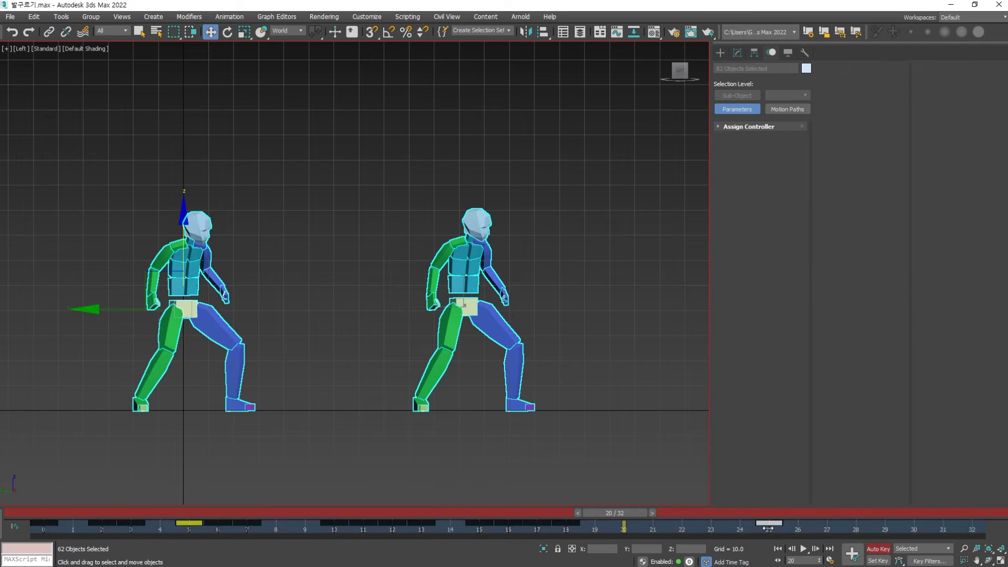
drag(768, 528, 973, 526)
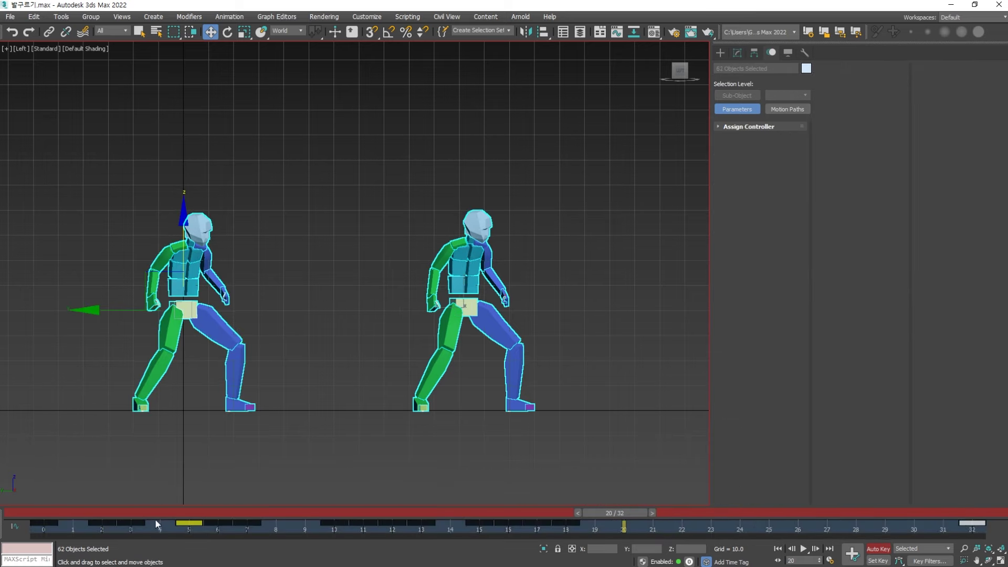
click(443, 454)
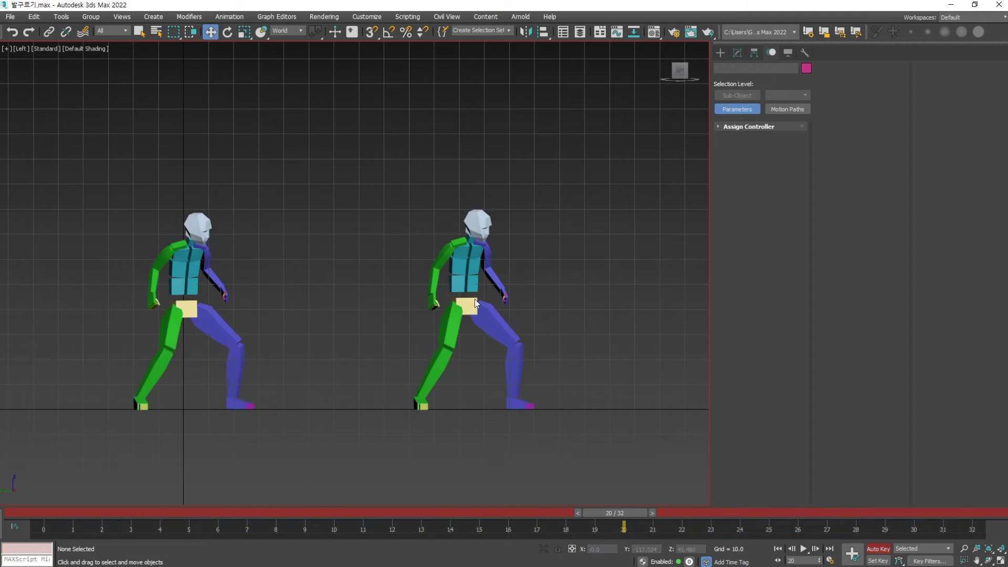
- Select the copied biped's pelvis and add a new animation layer to that biped
middle_drag(475, 299, 491, 241)
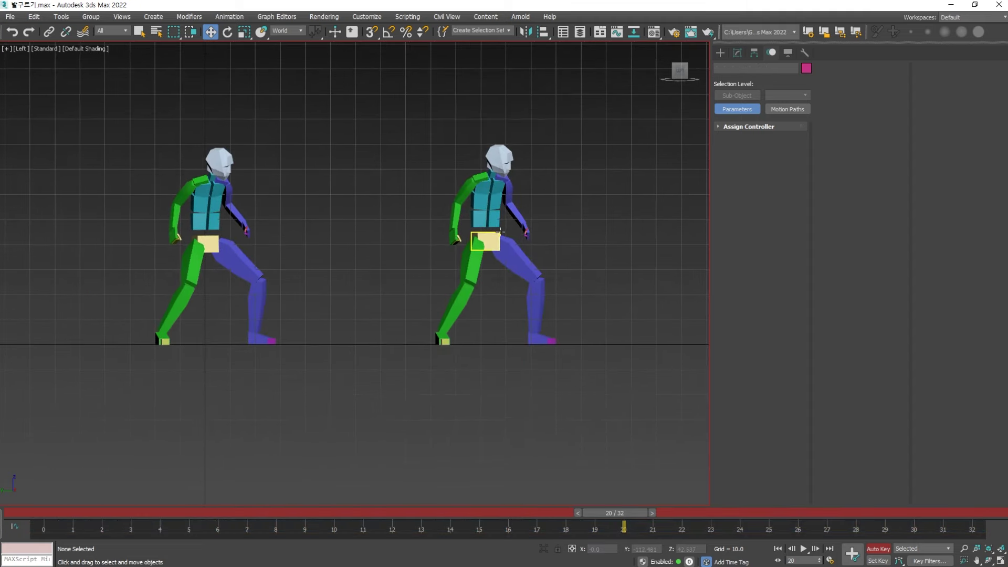
click(485, 241)
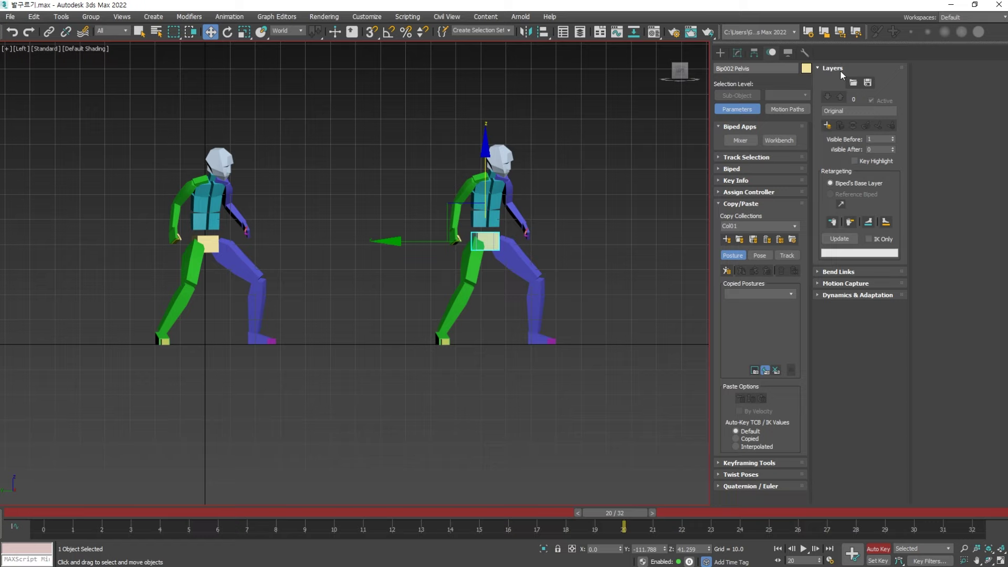
click(828, 98)
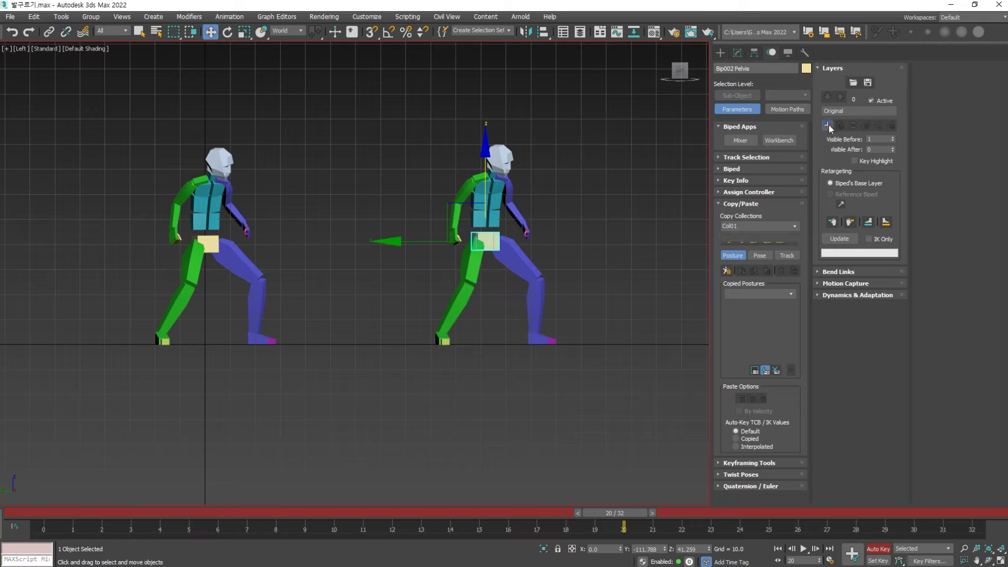
- Clone the whole copied biped as a single copy, offset slightly forward along the Y axis
drag(408, 403, 407, 401)
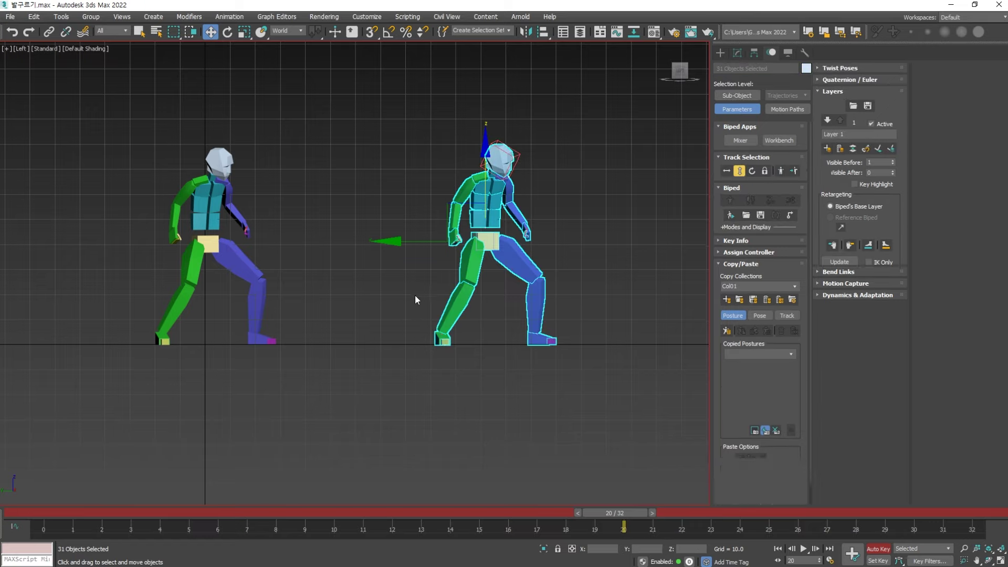
shift+drag(442, 244, 468, 243)
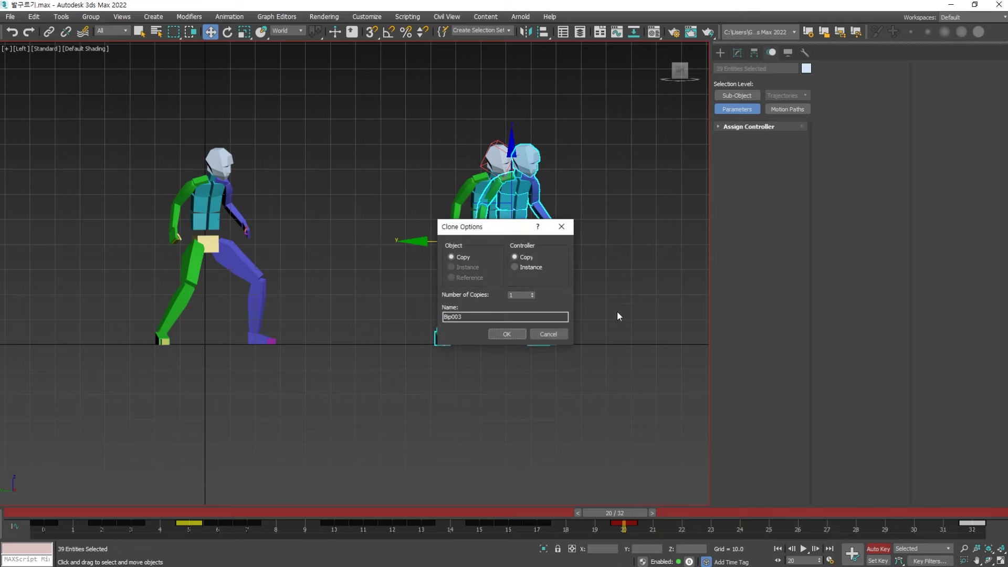
click(507, 335)
click(618, 238)
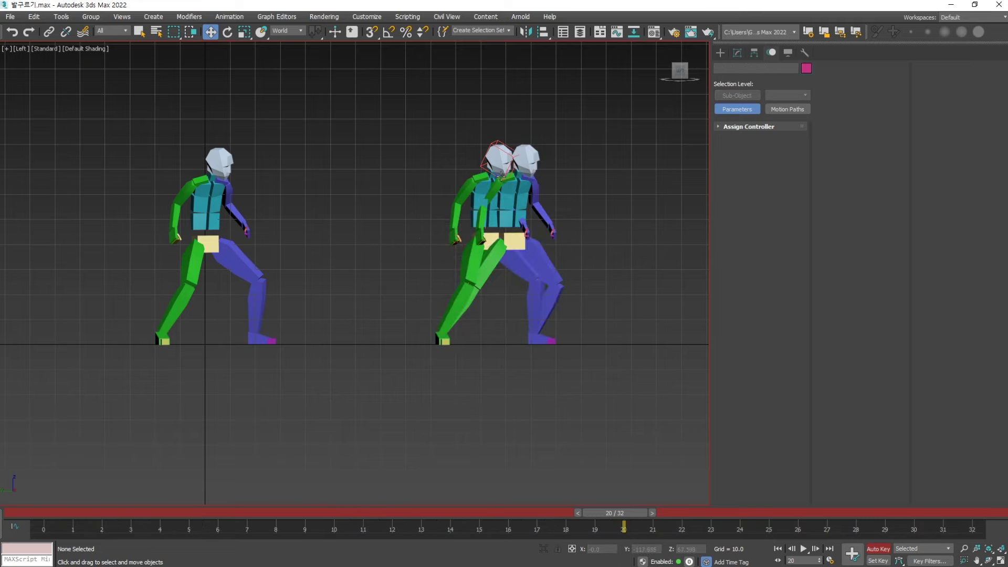
- Select the head of the first copied biped and switch that biped back to its Original layer
click(498, 160)
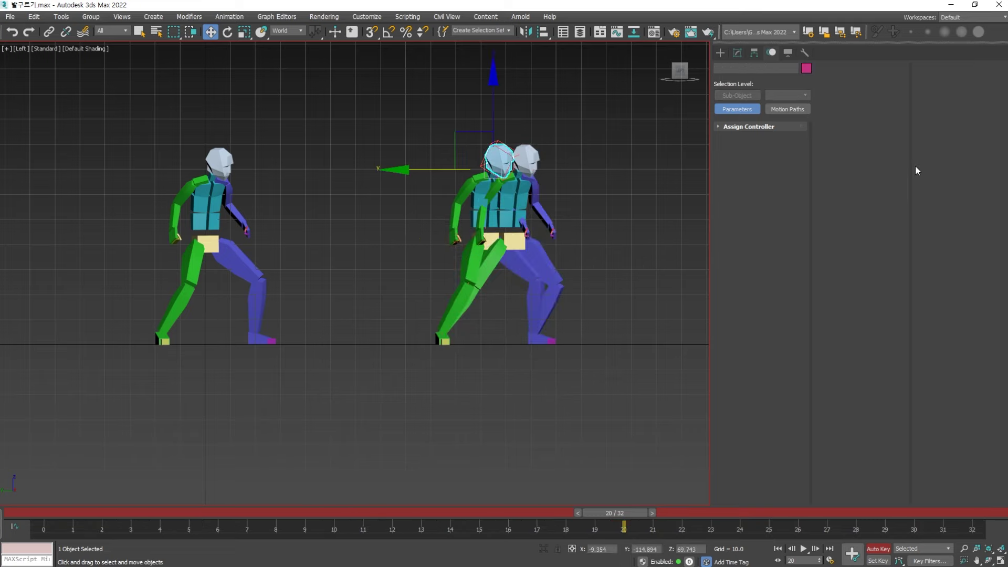
click(829, 97)
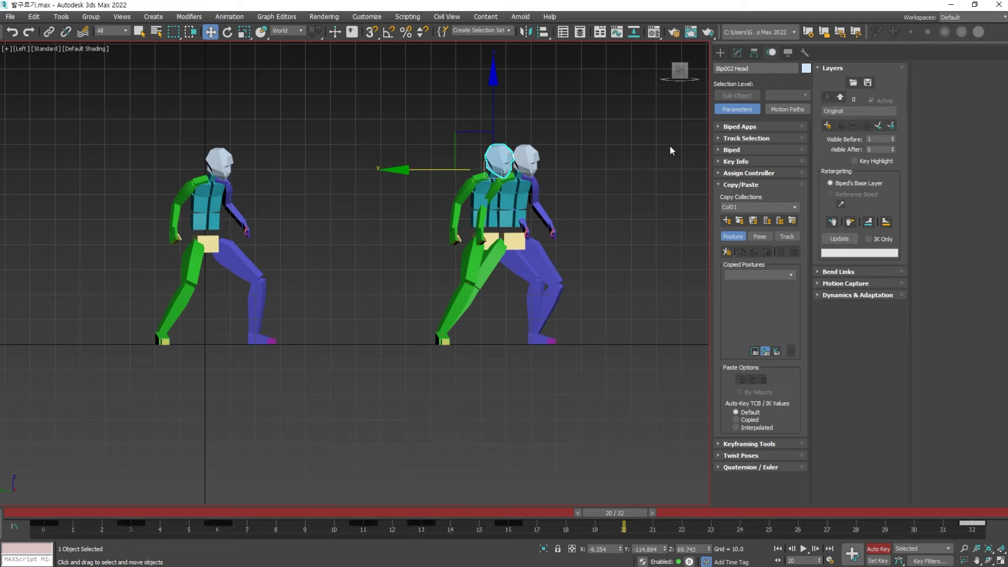
- Try to set the new clone's horizontal centre-of-mass Y position to 0, and undo it
click(522, 243)
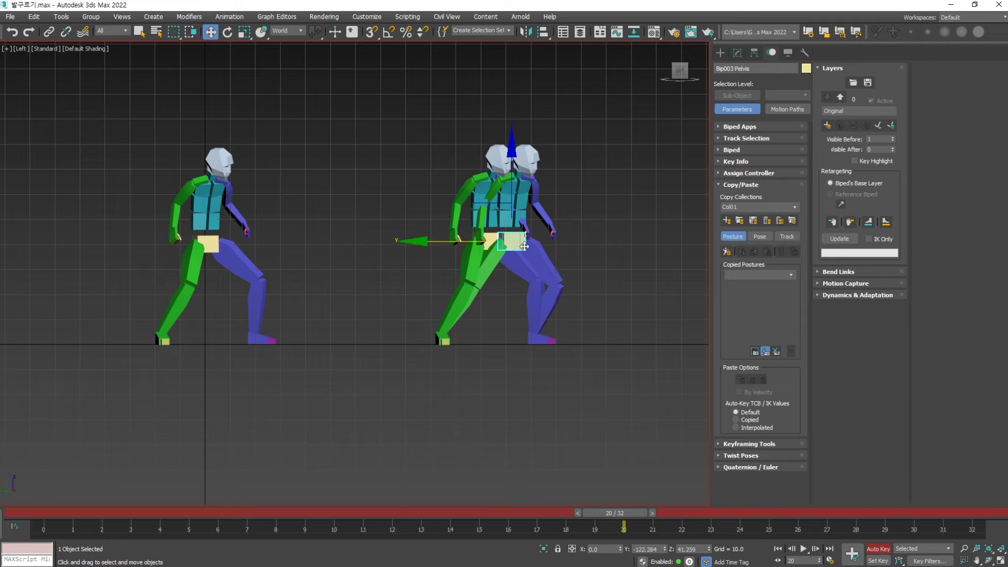
click(737, 139)
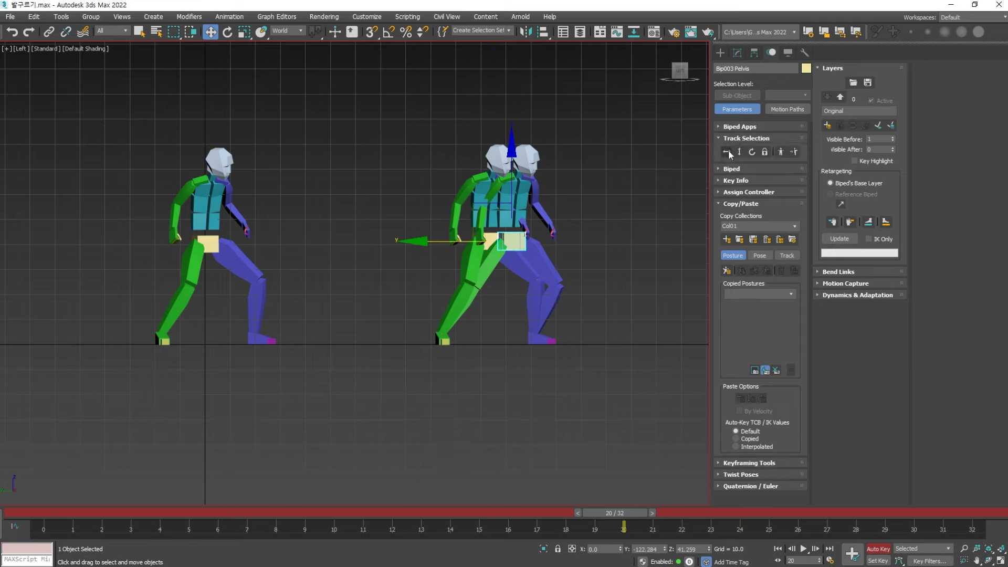
right_click(665, 548)
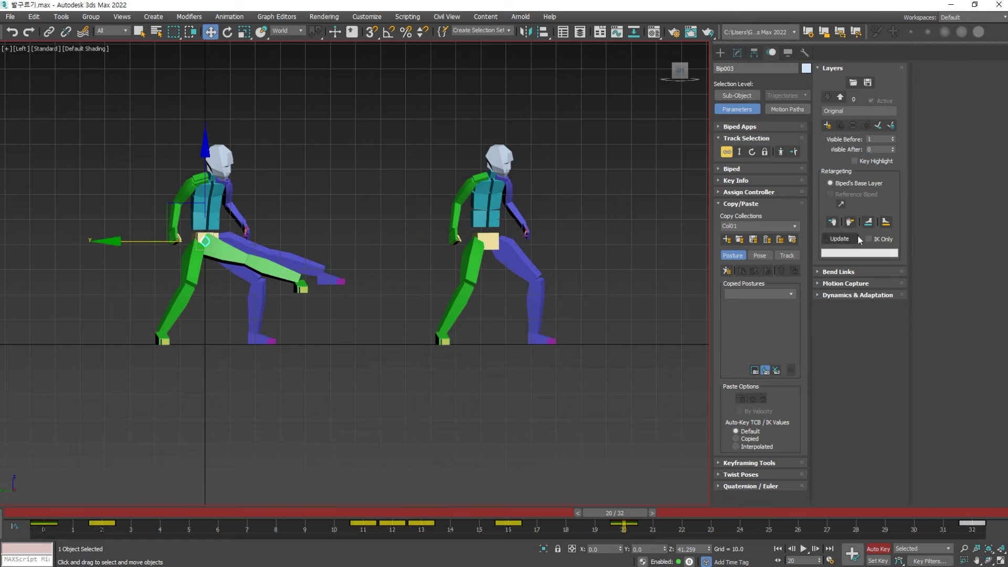
key(ctrl+z)
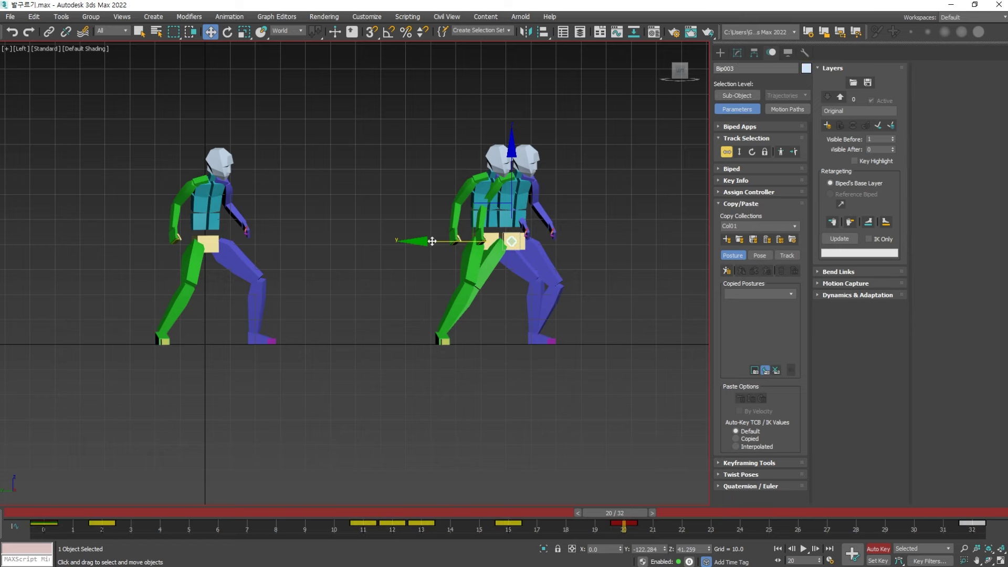
- Copy the first copied biped's centre-of-mass Y position, -111.788, onto the new clone's centre of mass at frame 20
click(488, 240)
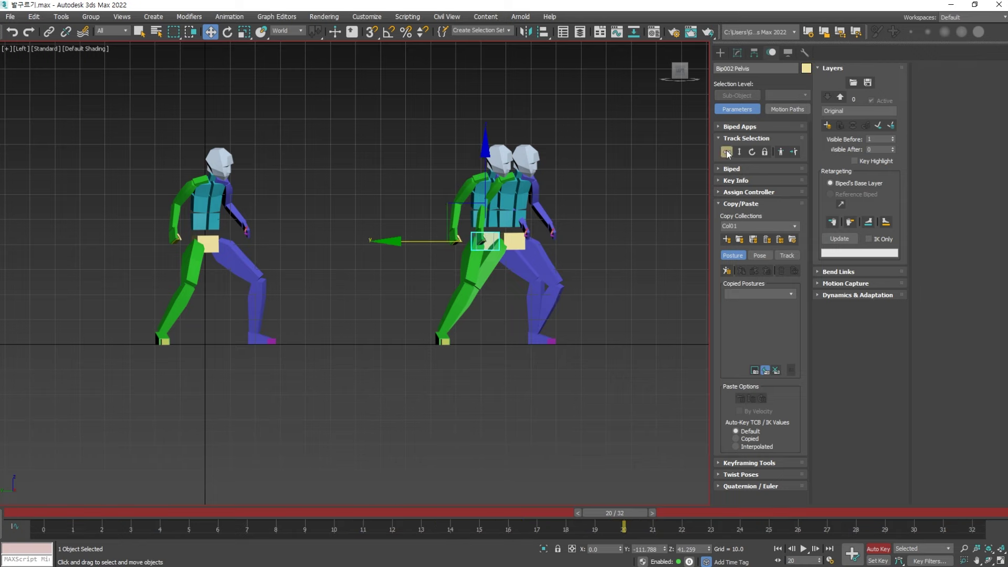
key(Page_Up)
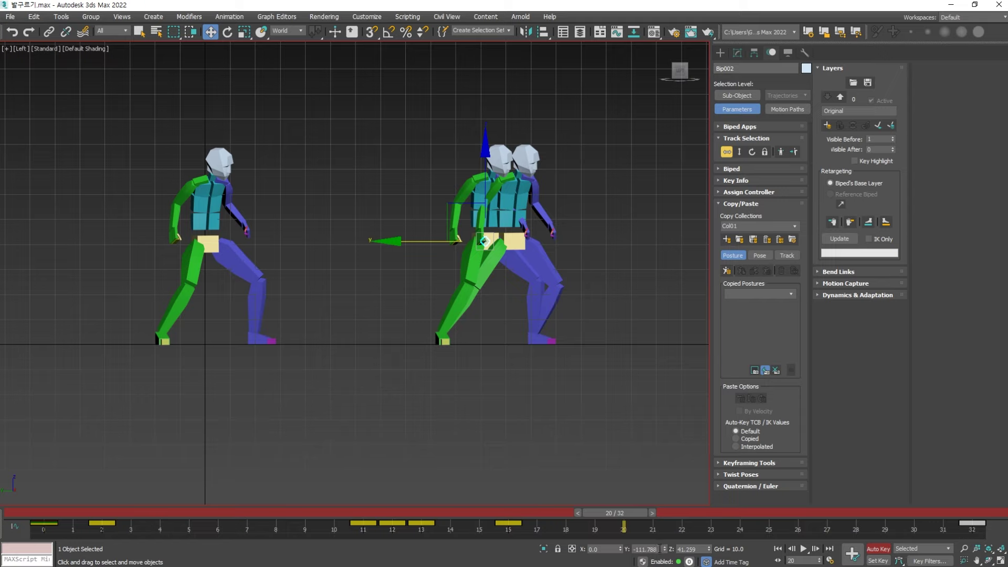
click(517, 243)
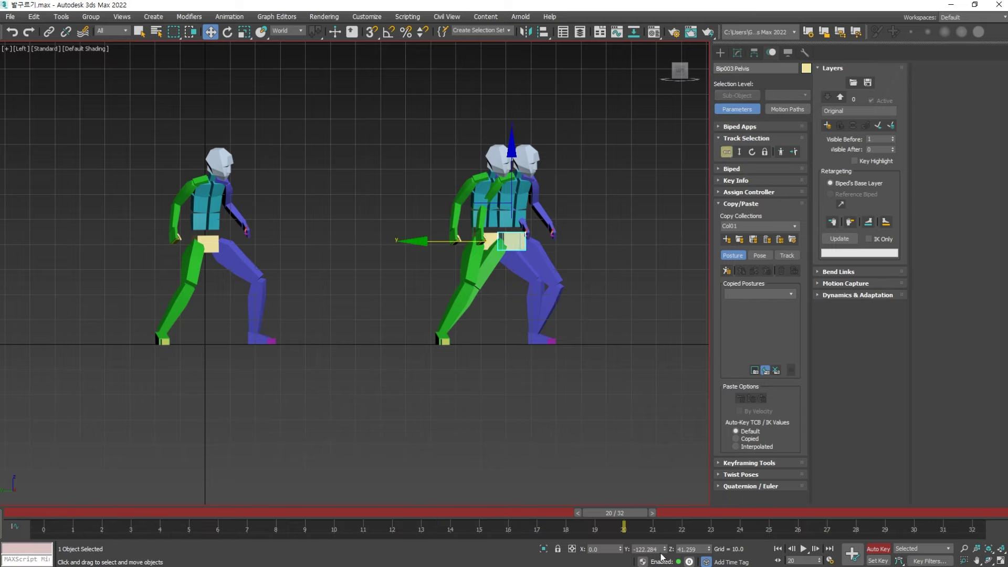
key(Page_Up)
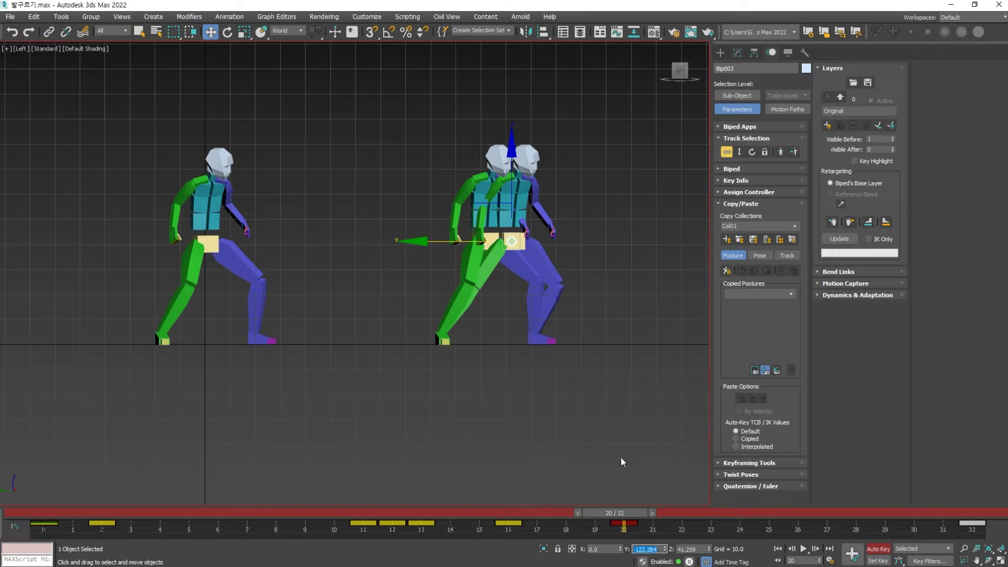
click(496, 242)
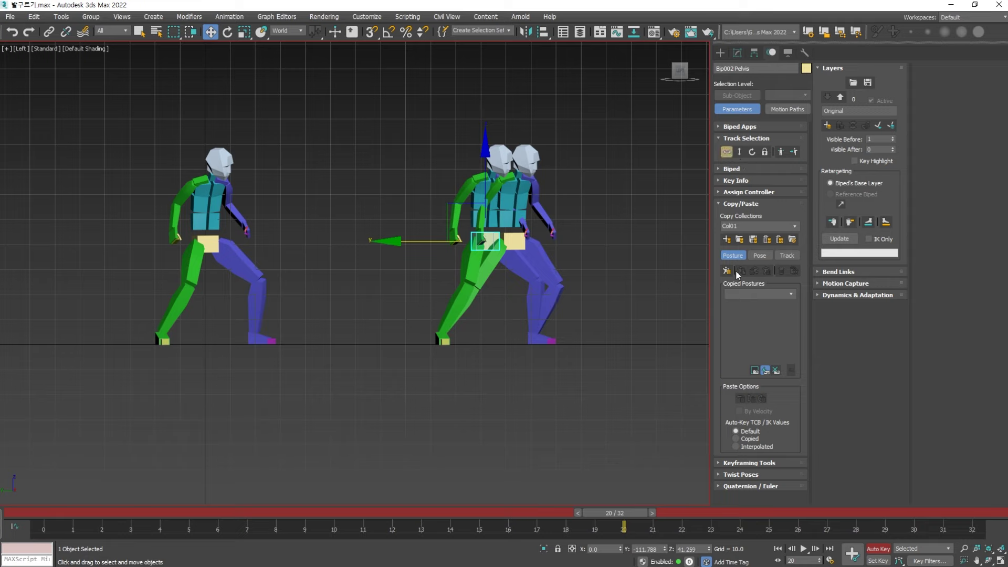
key(Page_Up)
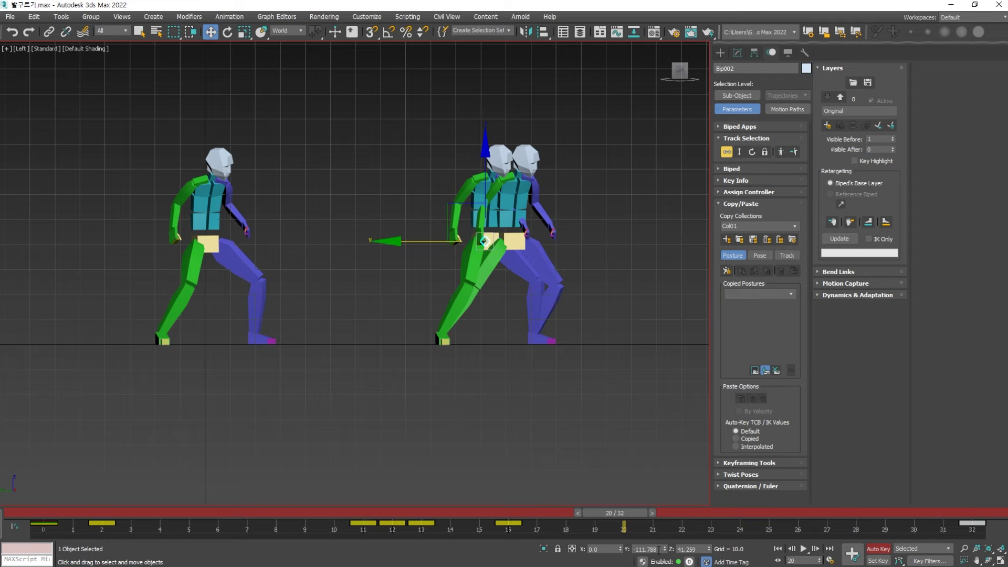
click(522, 237)
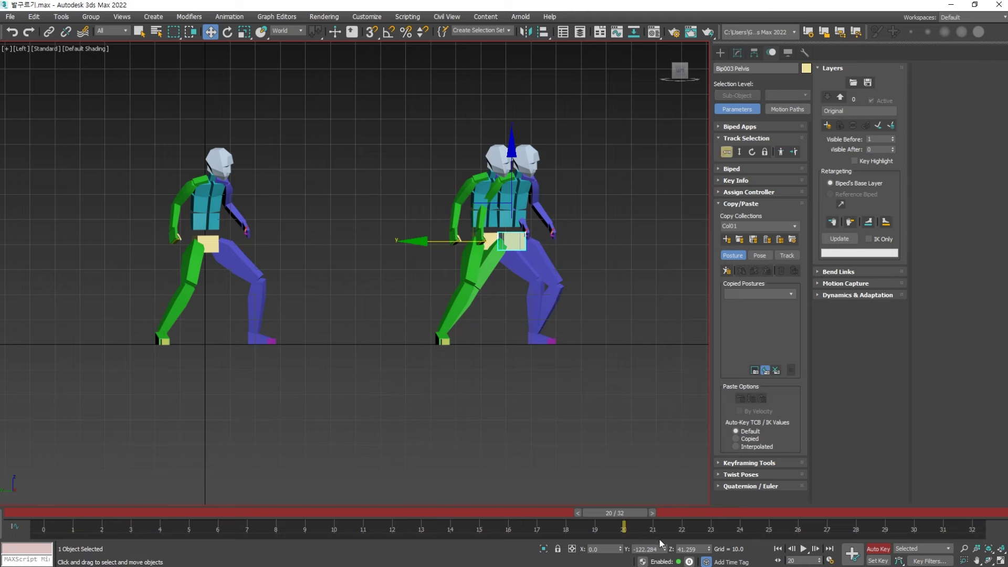
key(Page_Up)
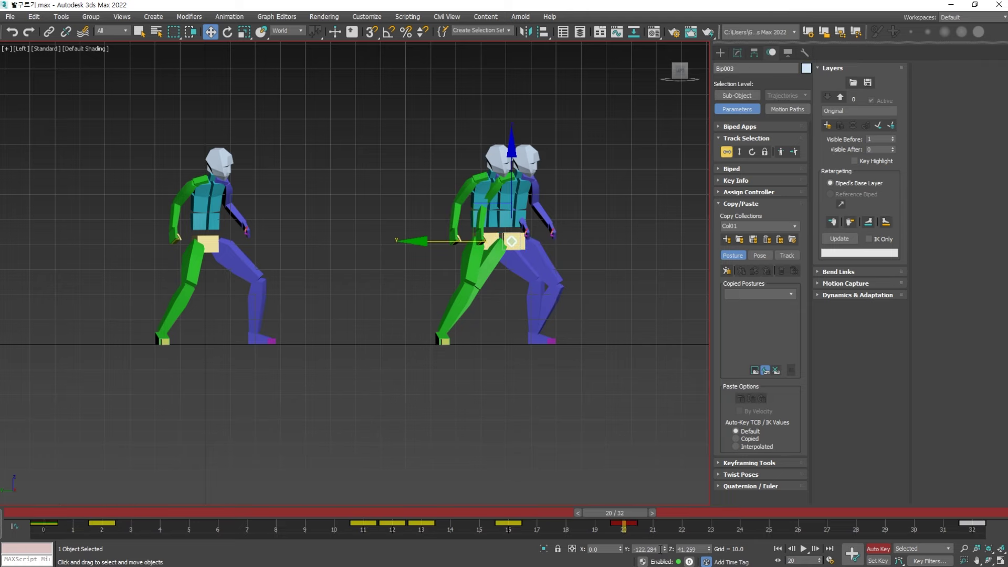
key(Return)
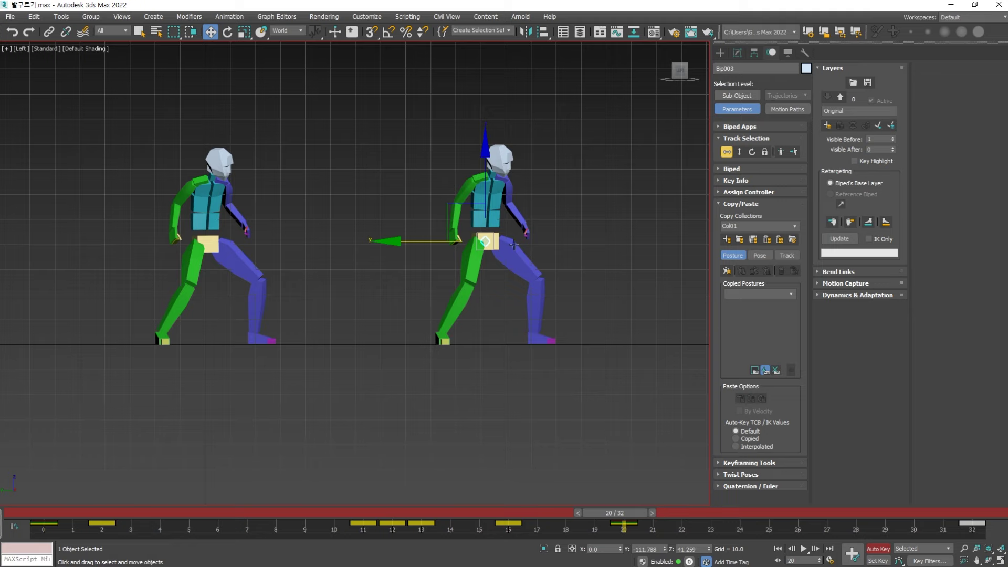
- Switch the new clone to Layer 1 and move its centre of mass directly below the original biped, with Y set to 0
click(841, 99)
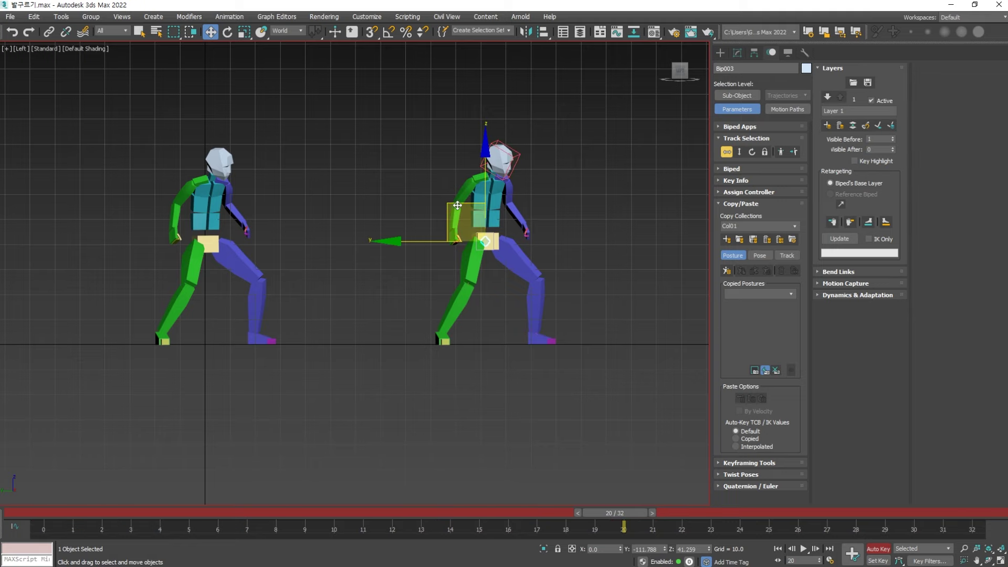
drag(458, 205, 454, 407)
scroll(459, 367, down, 2)
middle_drag(459, 359, 463, 276)
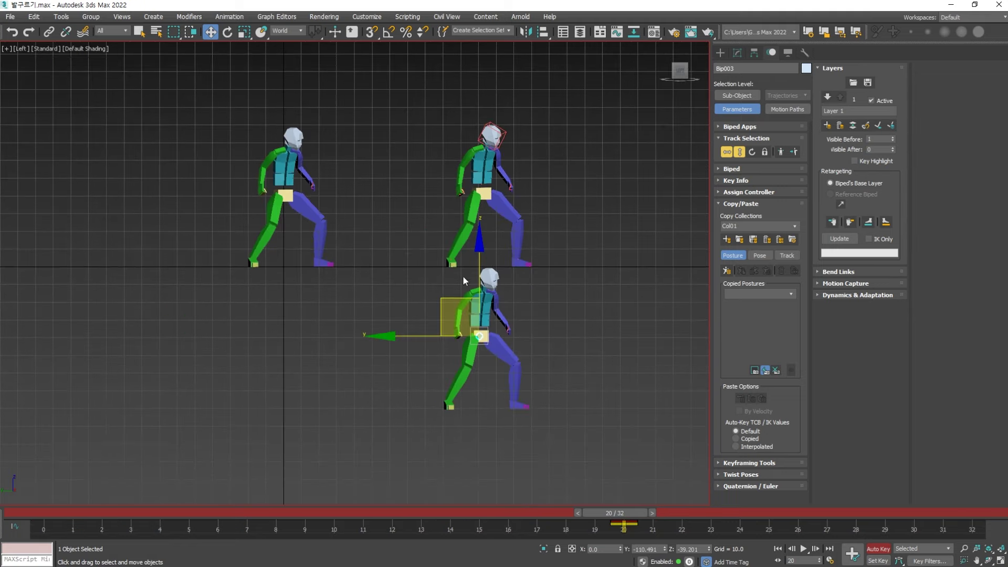
drag(461, 297, 279, 331)
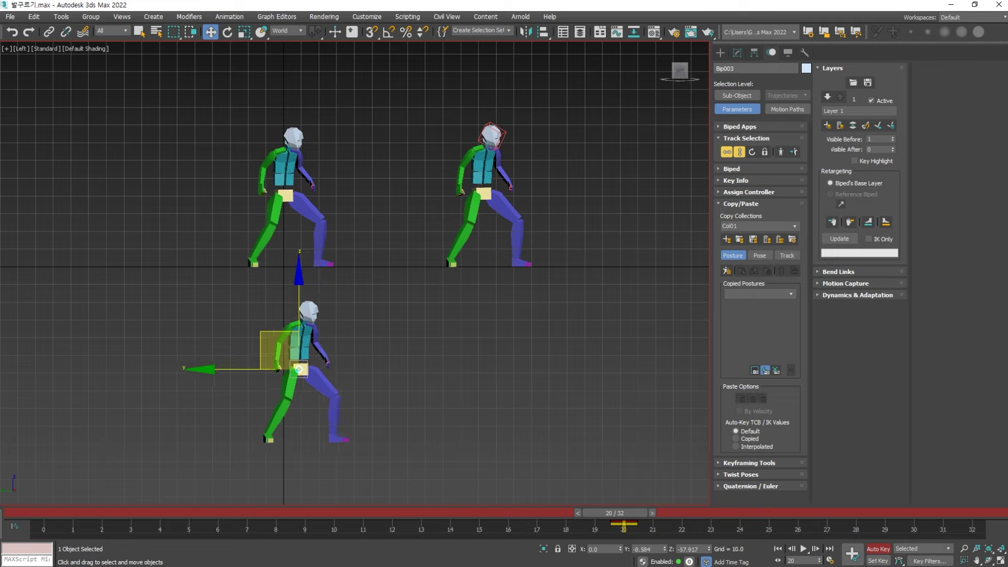
right_click(666, 550)
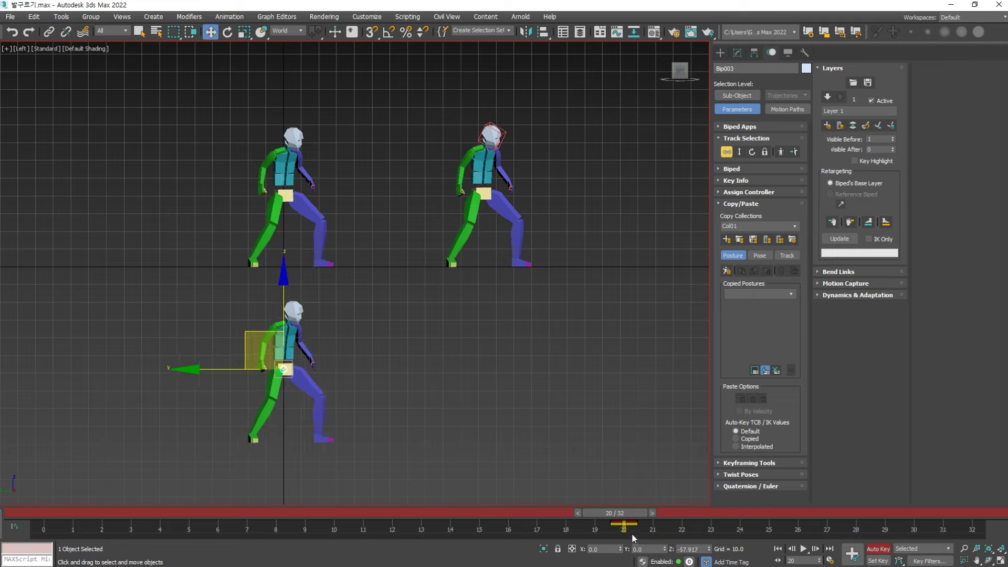
- Move the clone's Layer 1 key from frame 20 to frame 0 and collapse the layer into the Original
drag(632, 535, 43, 535)
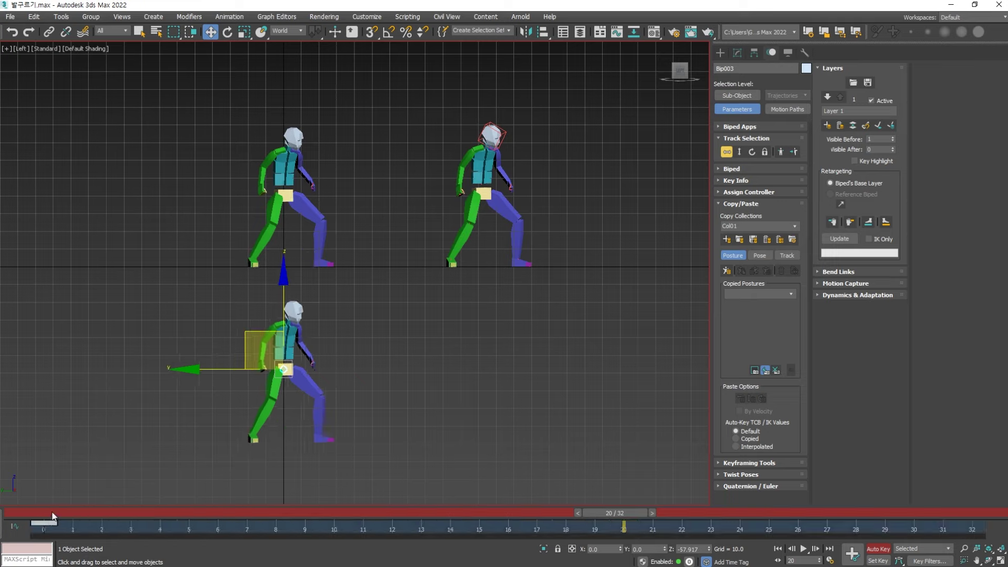
click(829, 98)
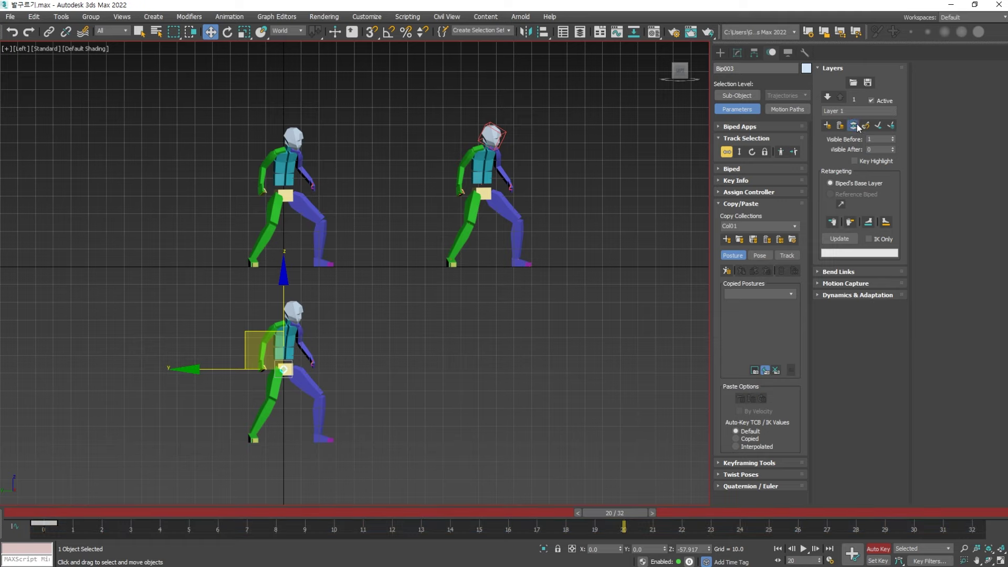
- Play back and scrub the loop to compare the lower clone's motion with the two bipeds above it
key(/)
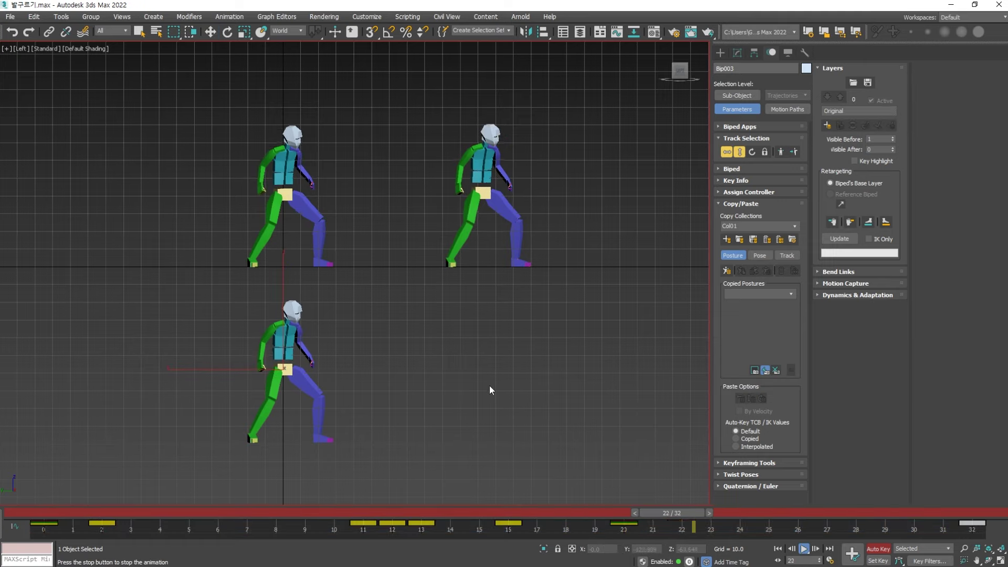
middle_drag(325, 389, 395, 328)
scroll(396, 330, up, 2)
key(/)
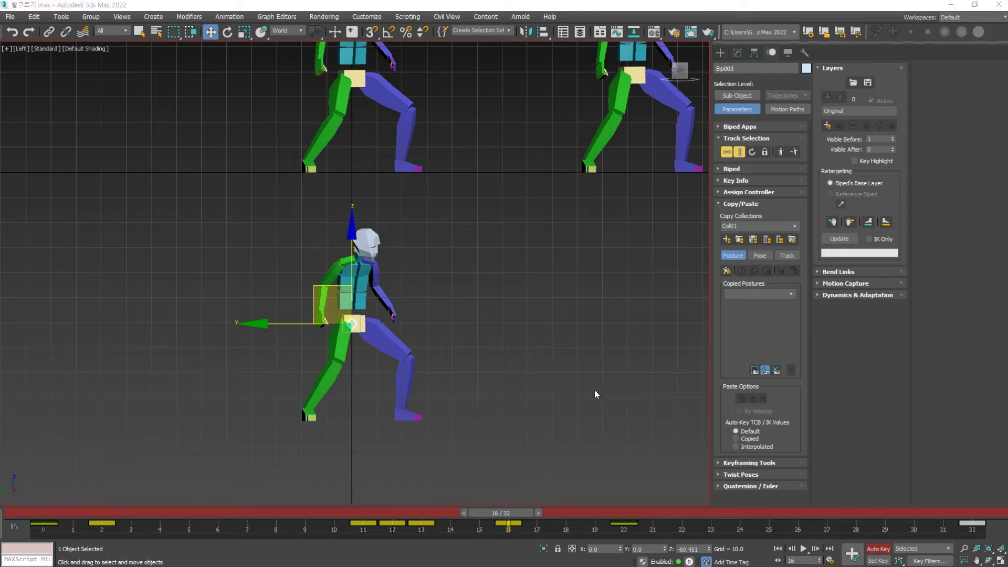
key(/)
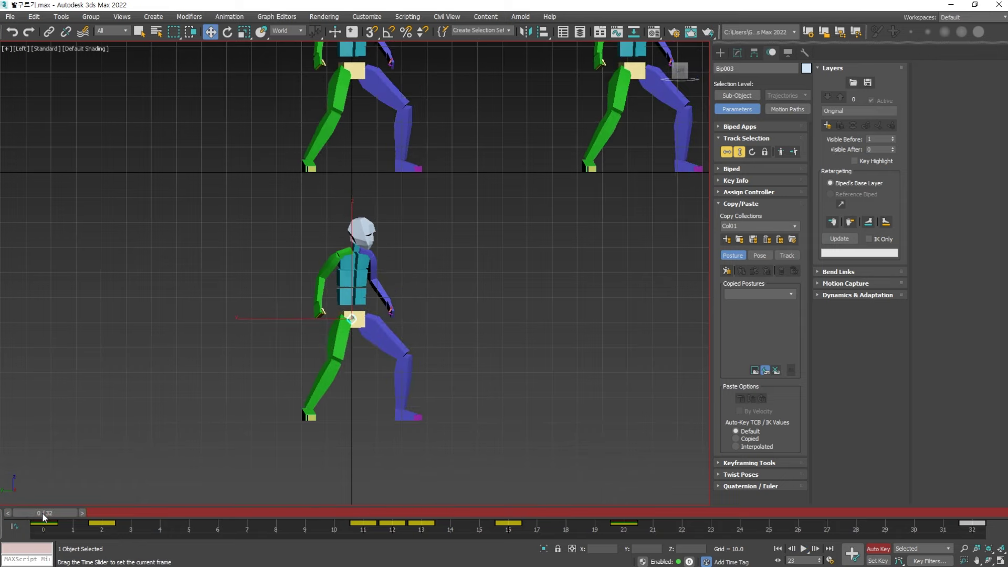
key(/)
scroll(445, 421, down, 2)
middle_drag(444, 421, 433, 427)
scroll(456, 400, up, 3)
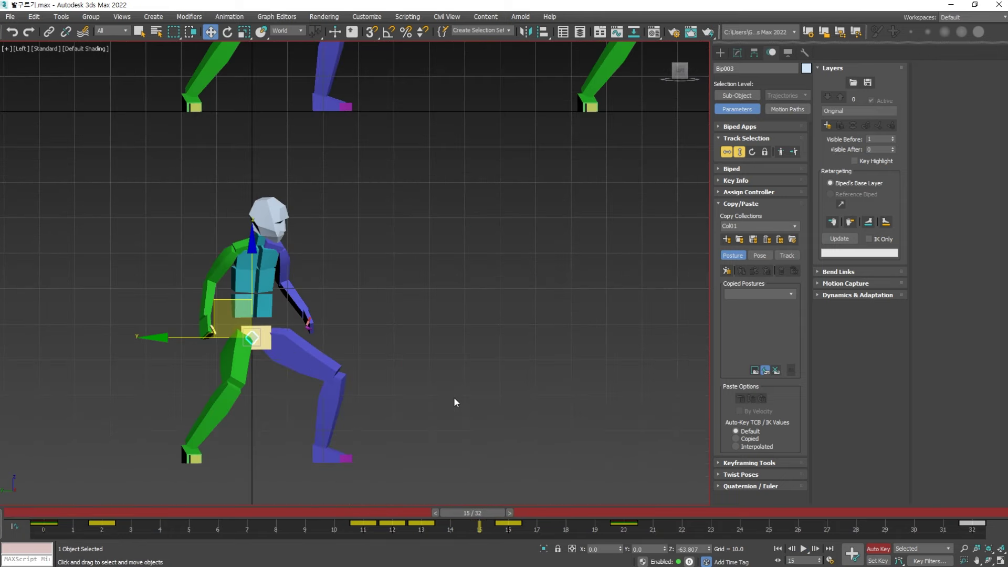
scroll(438, 411, down, 1)
drag(385, 513, 786, 518)
key(/)
key(/)
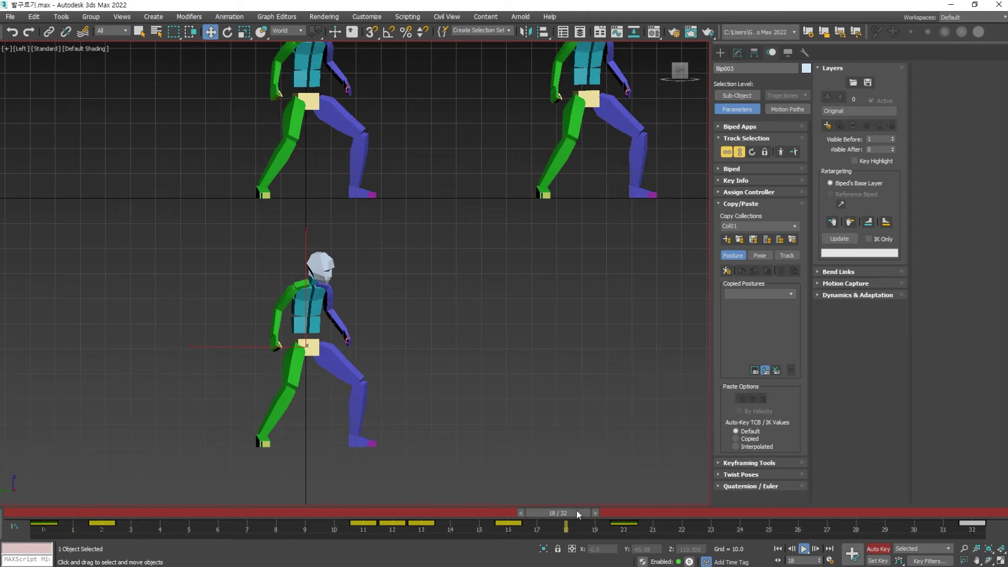
drag(577, 512, 629, 515)
key(w)
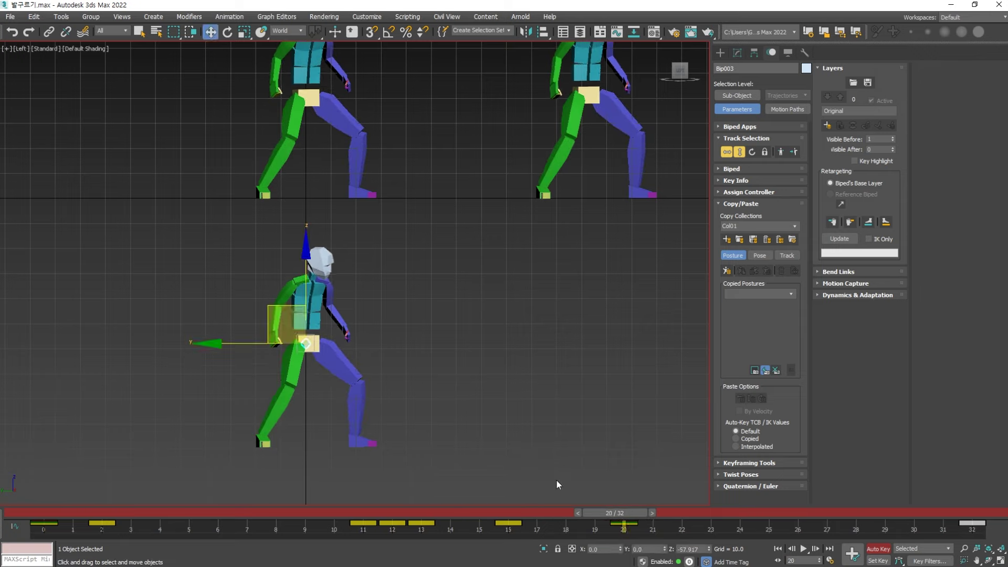
- Activate the clone's Body Vertical track and raise its centre of mass to about Z -55.98 at frame 20
click(417, 516)
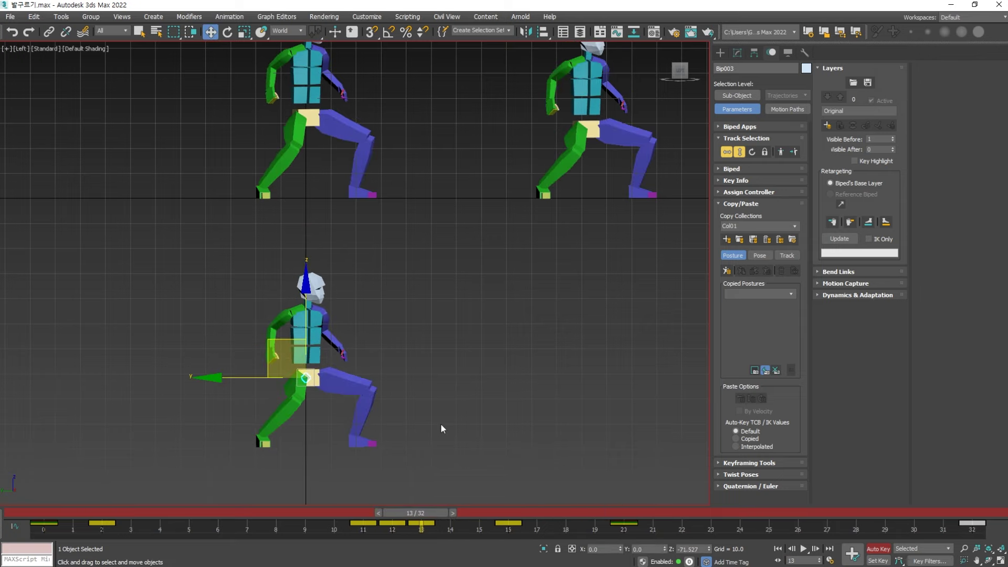
click(741, 152)
key(comma)
key(comma)
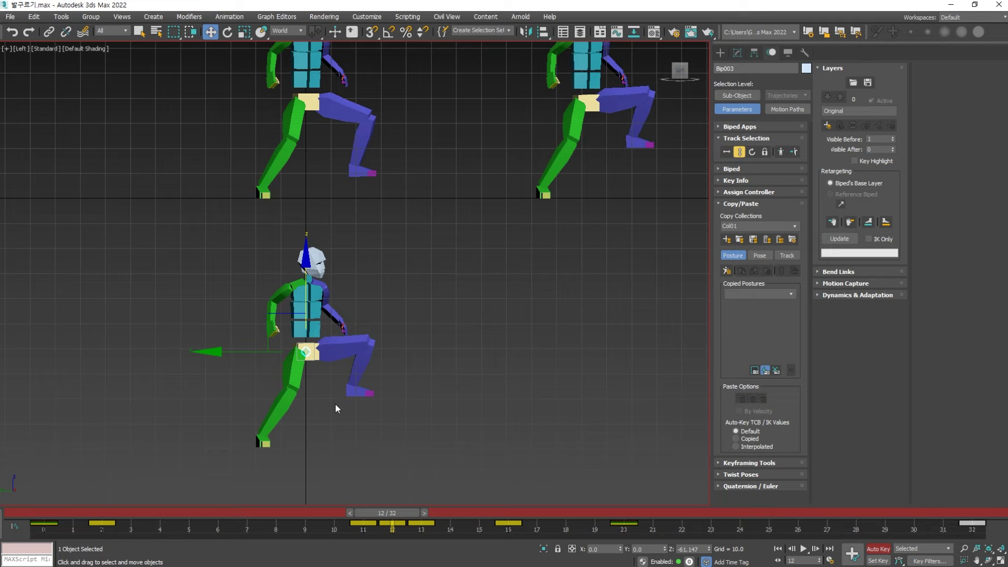
key(period)
key(period)
key(period)
key(period)
key(period)
key(period)
key(period)
key(period)
key(period)
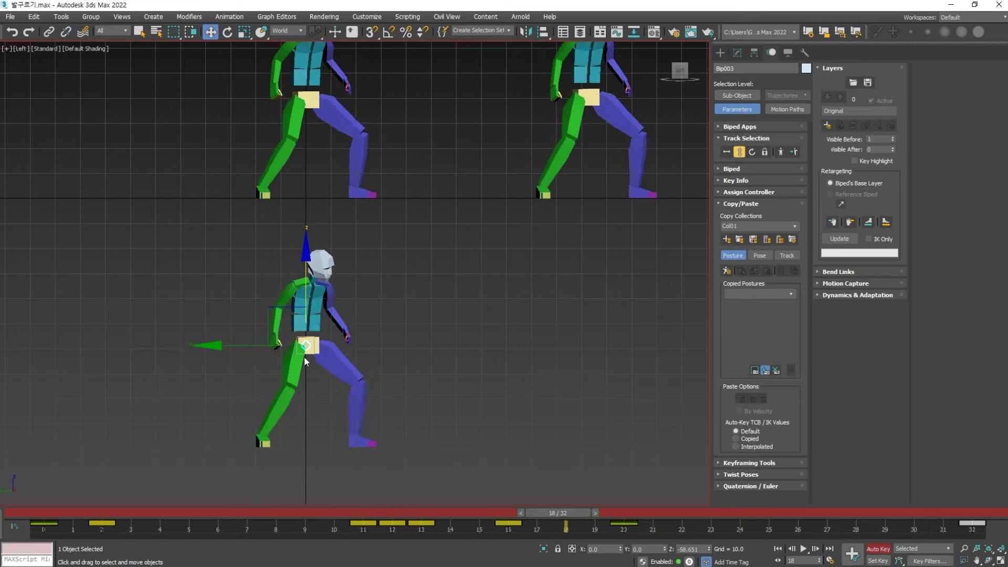
drag(306, 273, 305, 266)
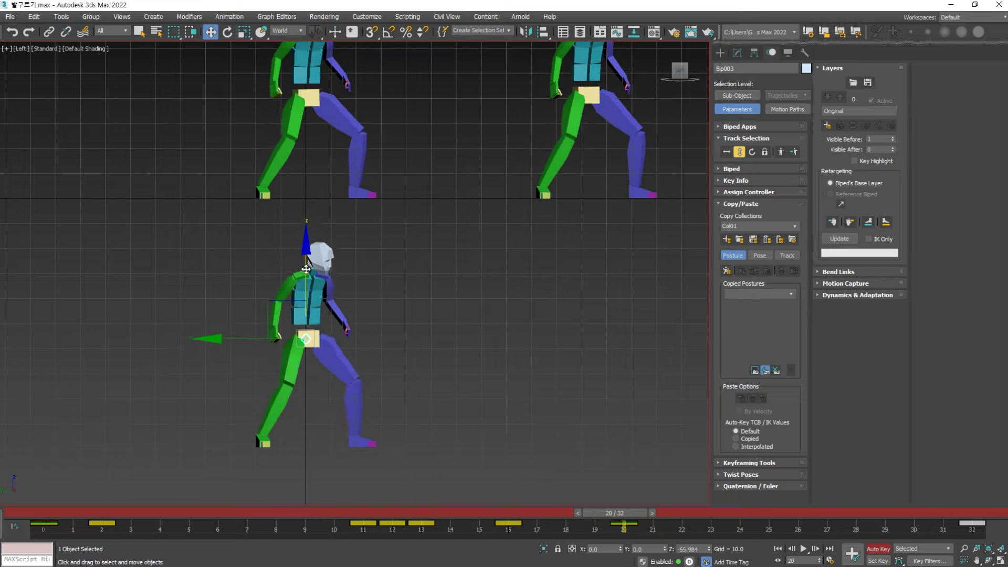
- Retime the clone's centre-of-mass keys, moving the frame 16 key to frame 15 and the frame 20 key to frame 18
key(slash)
key(slash)
scroll(393, 403, down, 5)
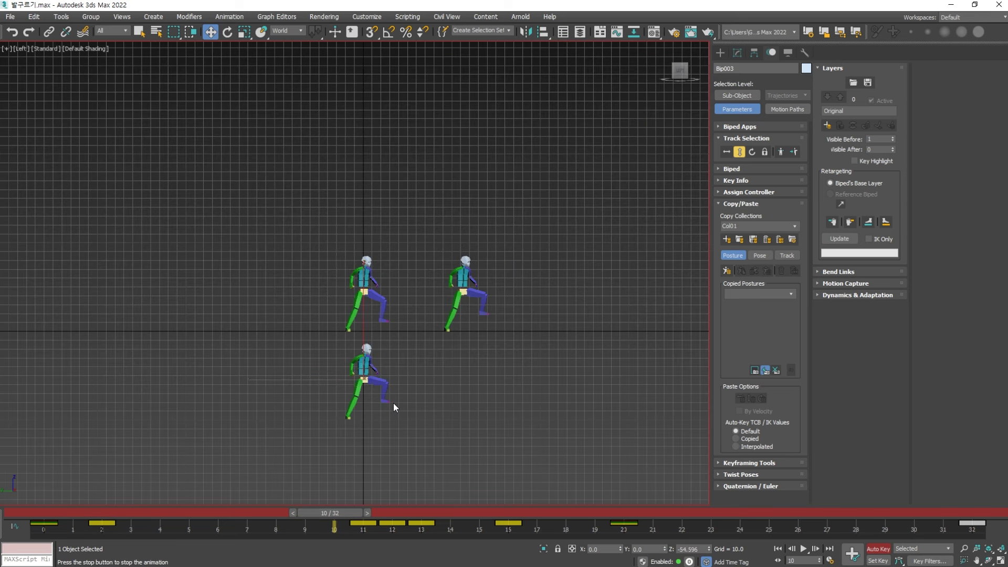
key(slash)
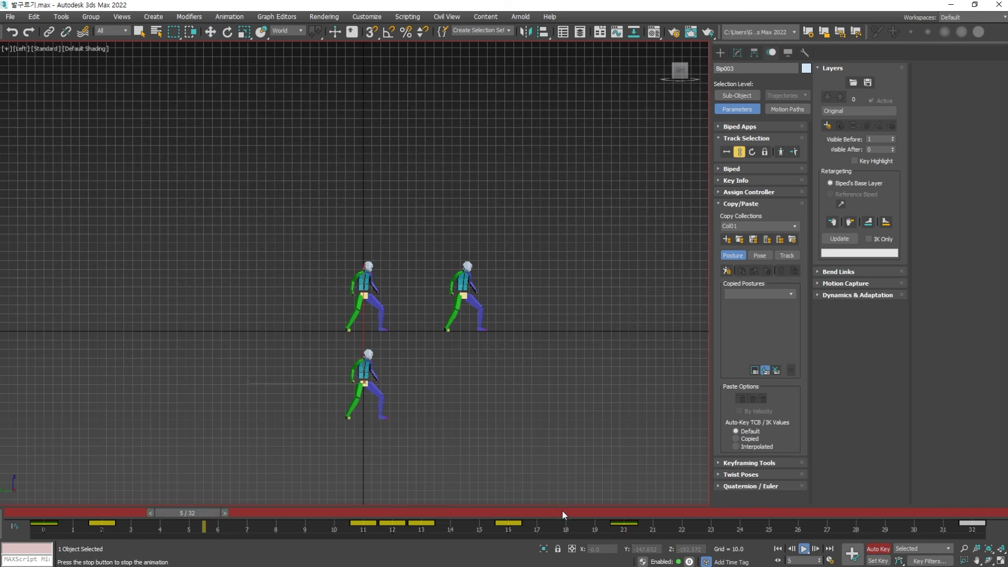
key(slash)
key(period)
key(period)
key(period)
key(period)
drag(621, 530, 594, 530)
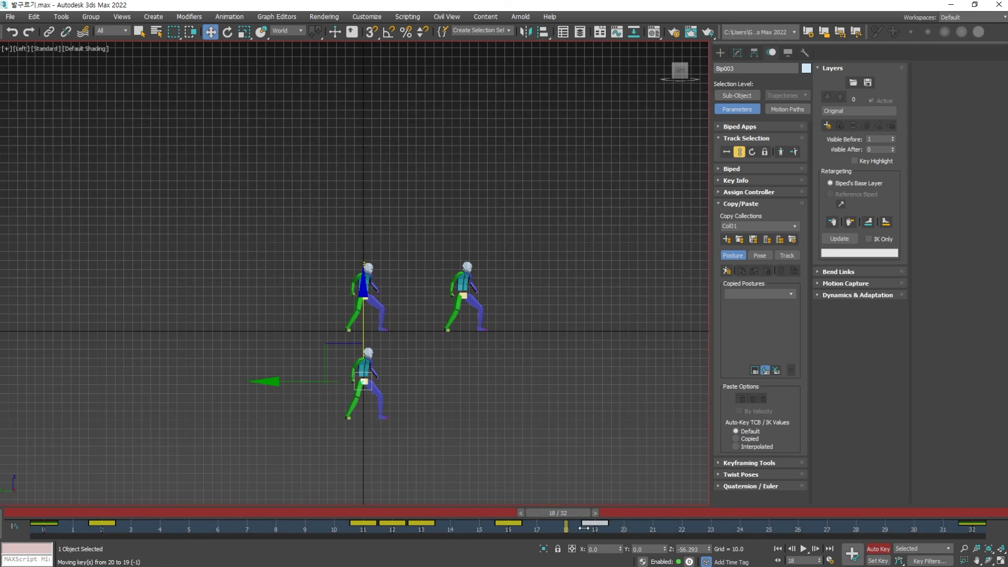
drag(511, 528, 482, 527)
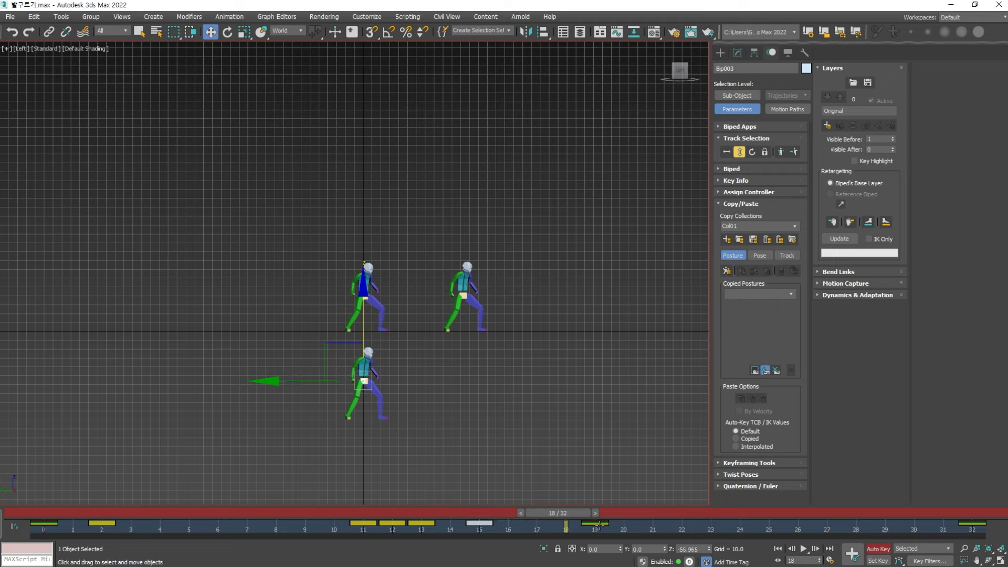
drag(599, 525, 570, 525)
- Play back the retimed loop from the start and compare the clone's recovery after the stomp with the other two bipeds
key(slash)
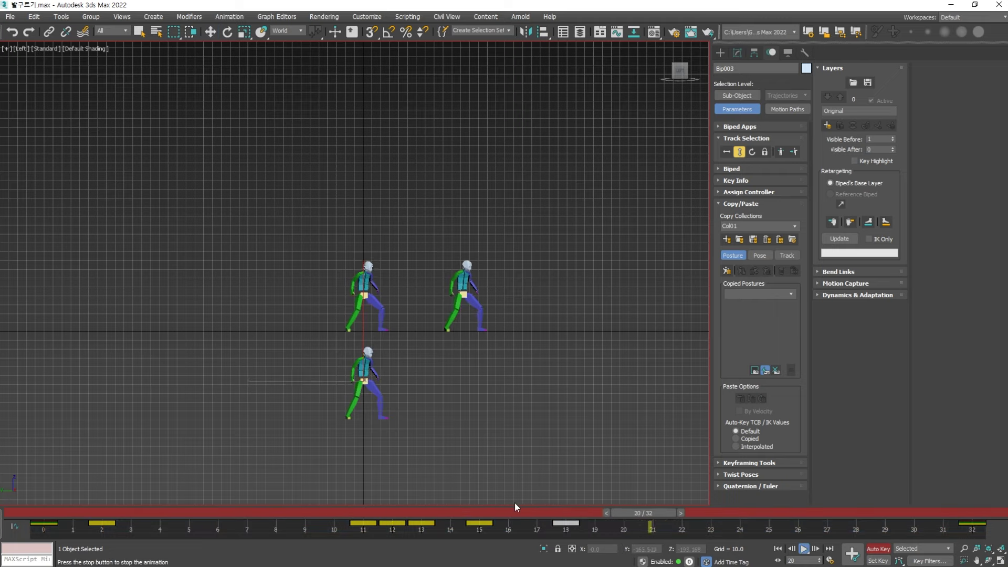
key(w)
key(Home)
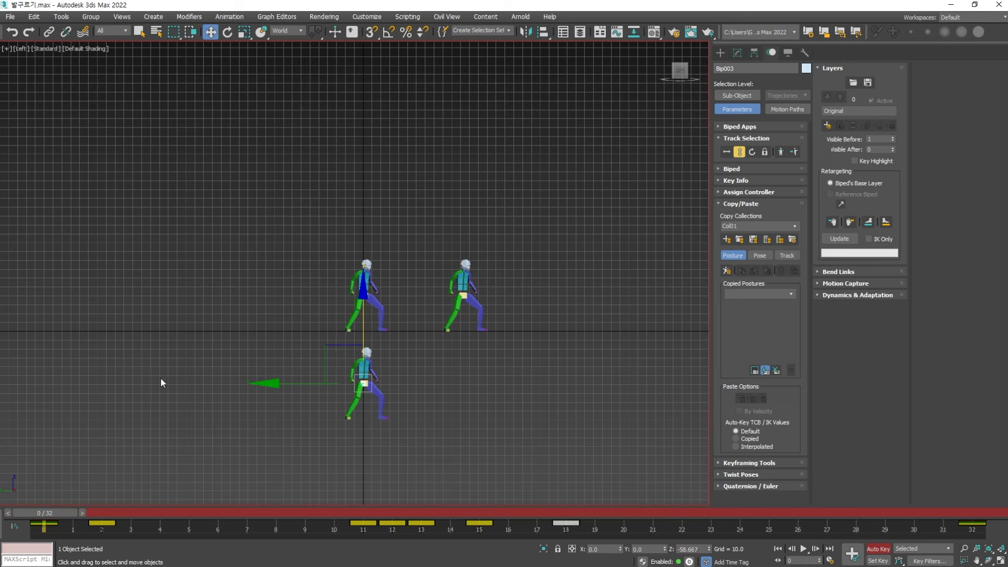
scroll(341, 399, up, 5)
key(slash)
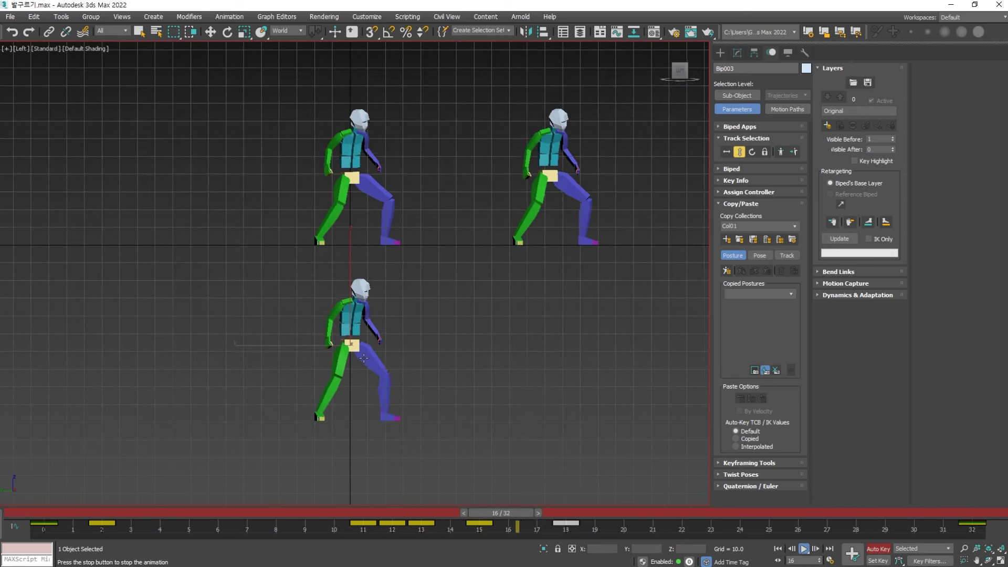
key(slash)
key(slash)
key(slash)
drag(442, 510, 559, 485)
key(w)
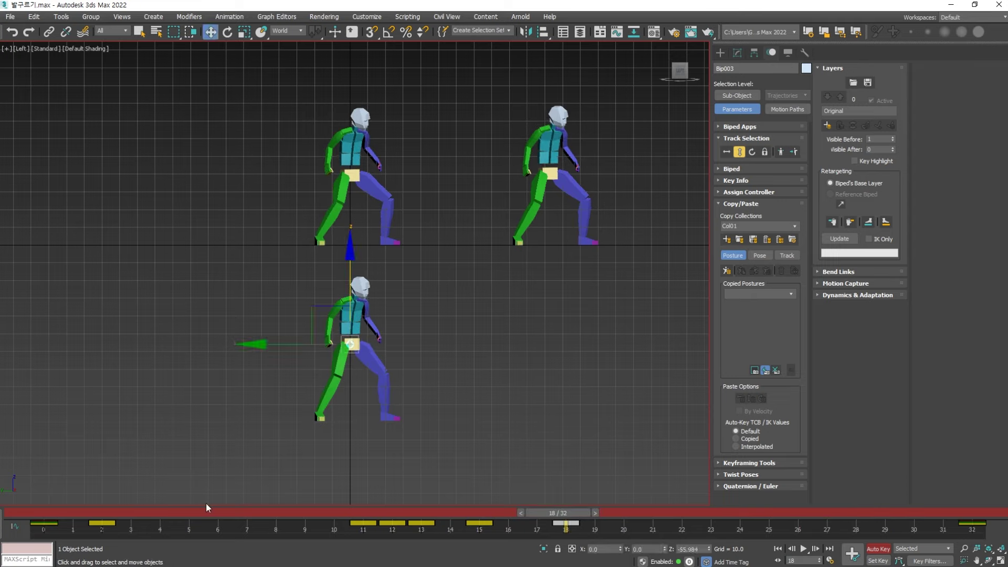
key(/)
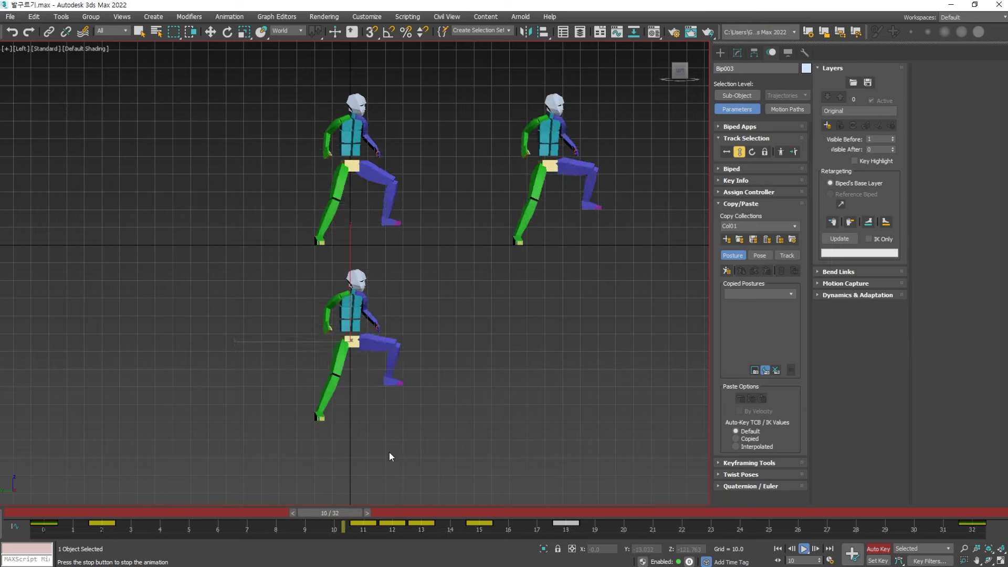
key(/)
- Activate the lower clone's Body Rotation track and tilt its body slightly forward at frame 2, checking the frames up to the leg lift
click(754, 152)
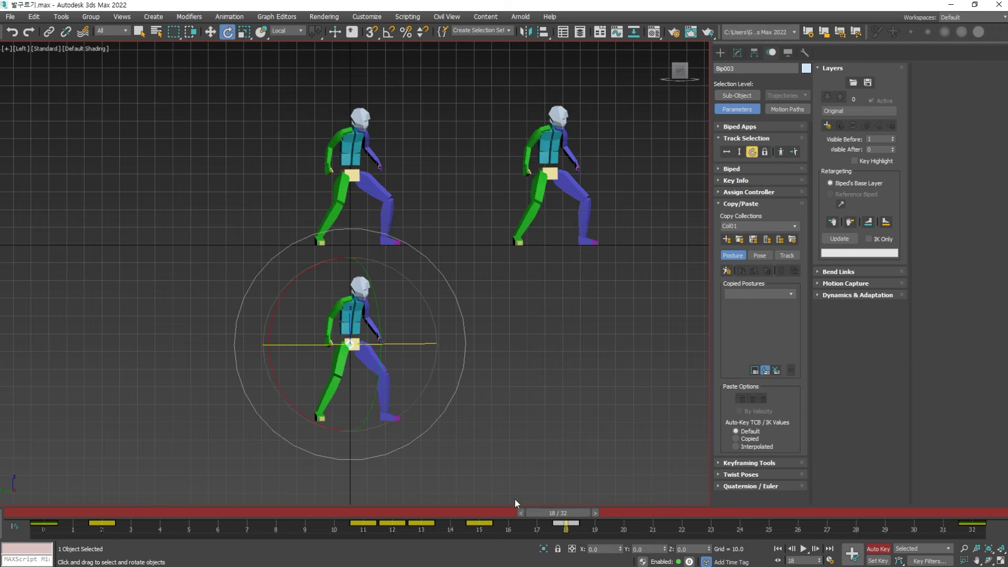
drag(369, 511, 105, 520)
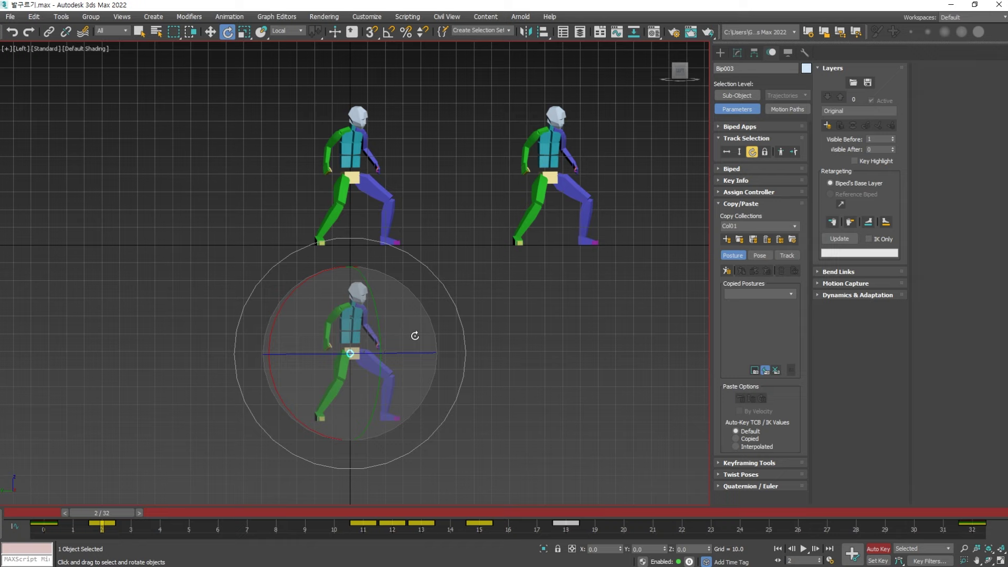
key(period)
key(period)
key(period)
key(period)
key(period)
key(period)
key(period)
key(period)
key(period)
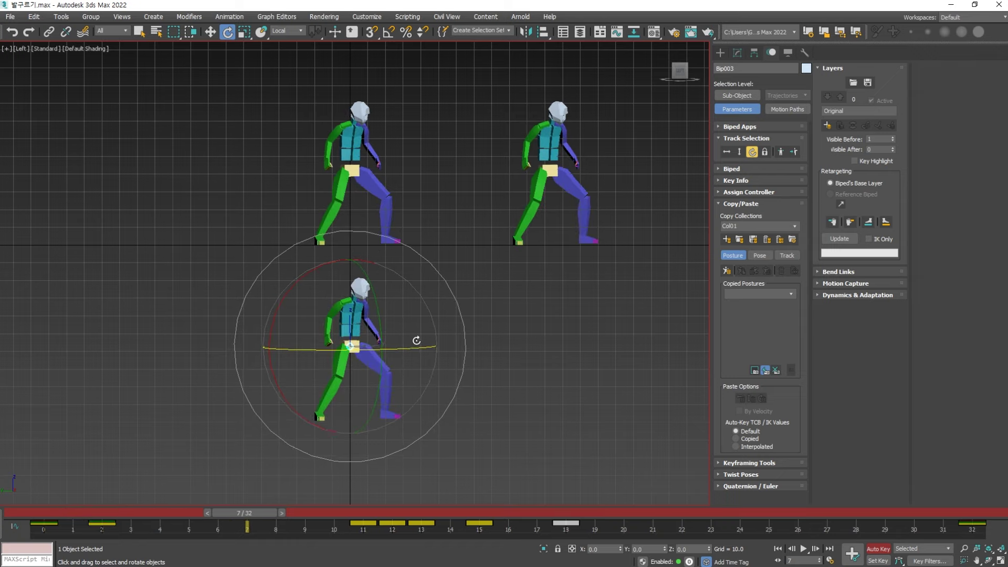
- Lean the clone's body back at the raised-leg pose on frame 11 and adjust its tilt at frame 12
key(comma)
key(comma)
key(comma)
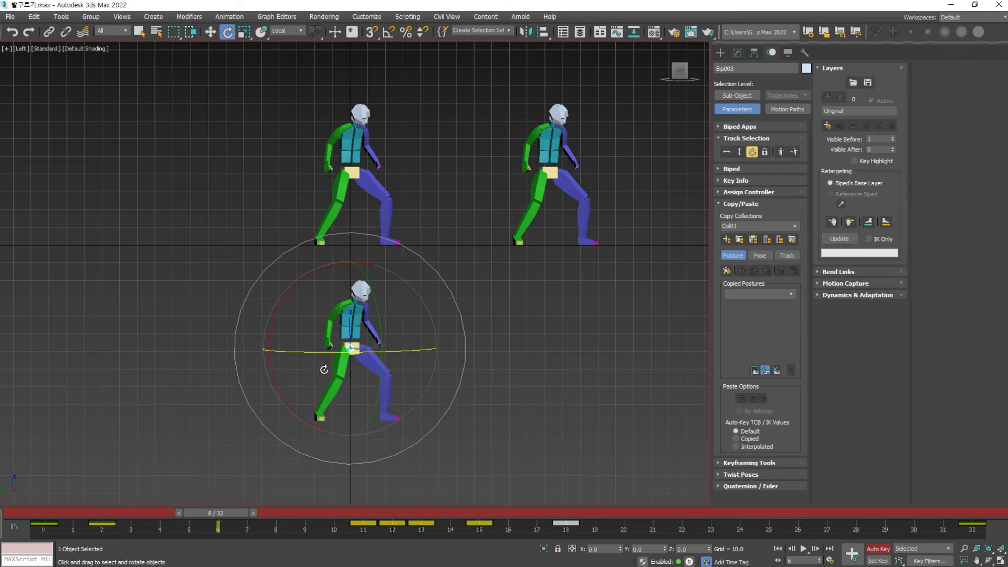
key(period)
key(period)
key(period)
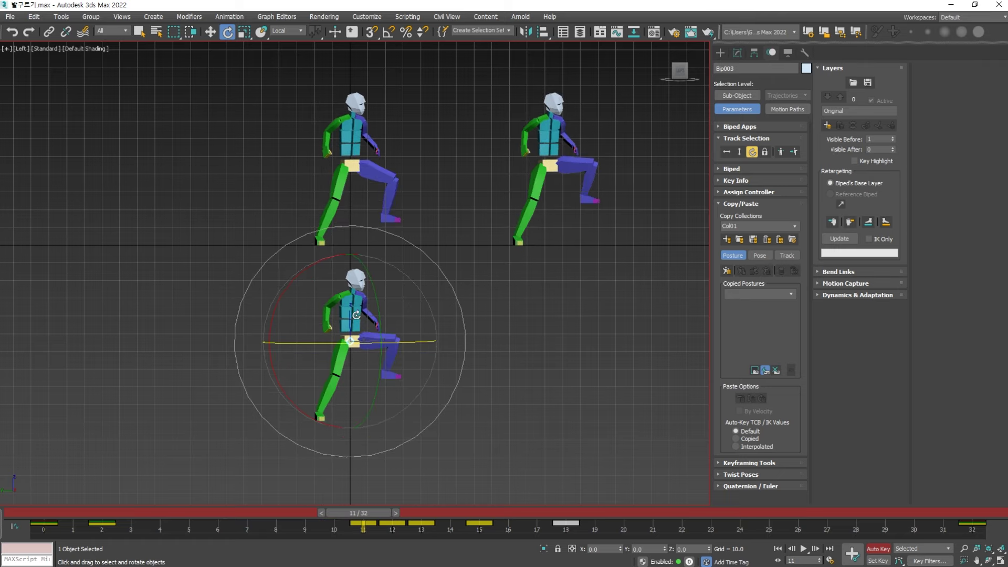
key(period)
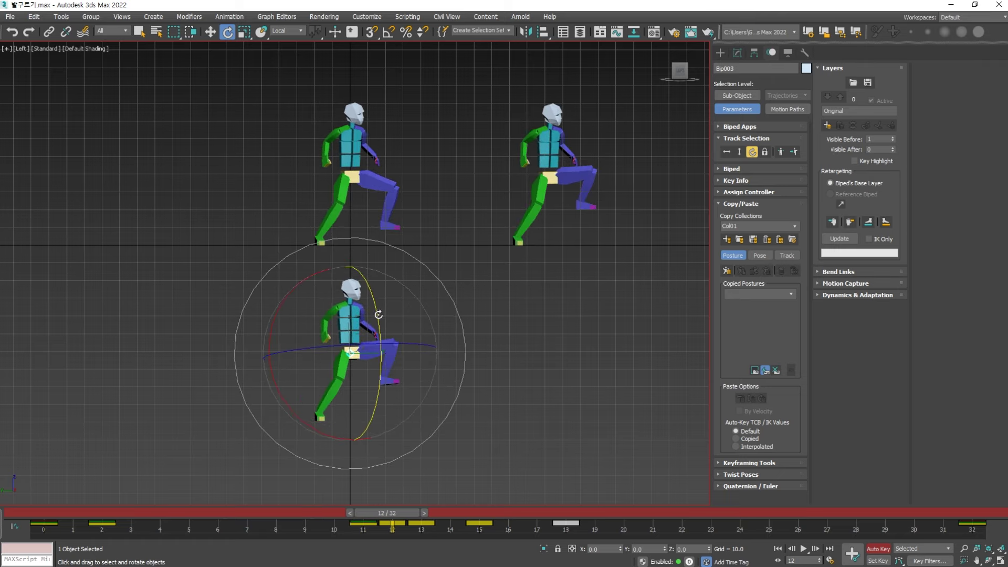
- Rotate the clone's body forward about 13.4 degrees around Y at frame 13 and adjust its lean at frames 15 and 18
key(period)
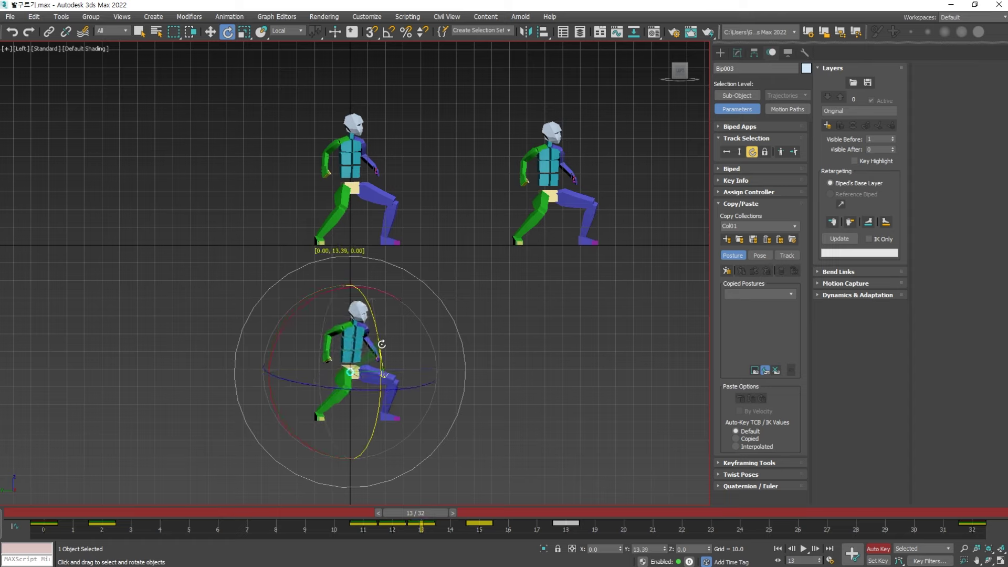
key(period)
key(period)
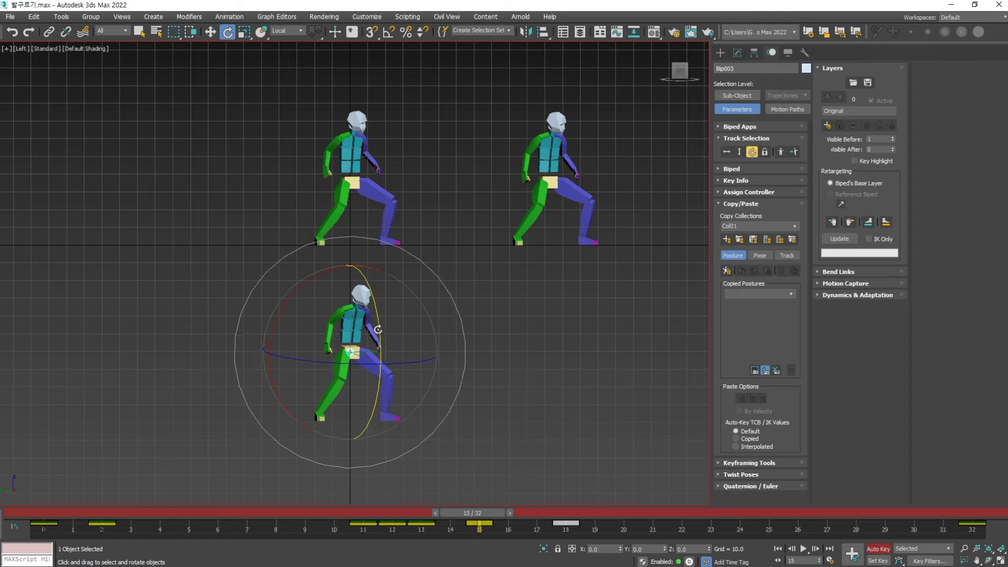
key(period)
key(period)
key(period)
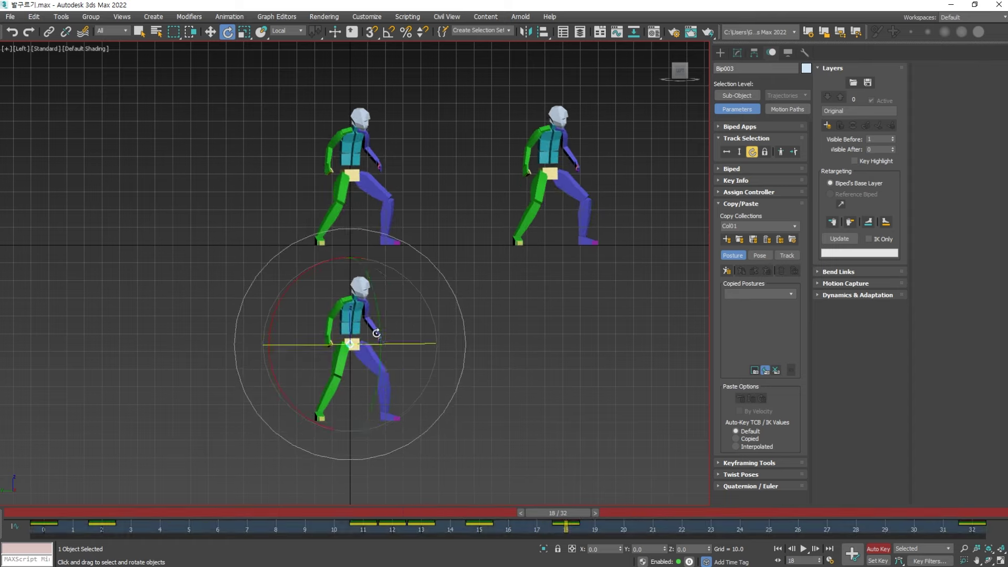
- Rotate the clone's centre of mass slightly at frame 24 to key the settling lean
key(slash)
key(slash)
key(period)
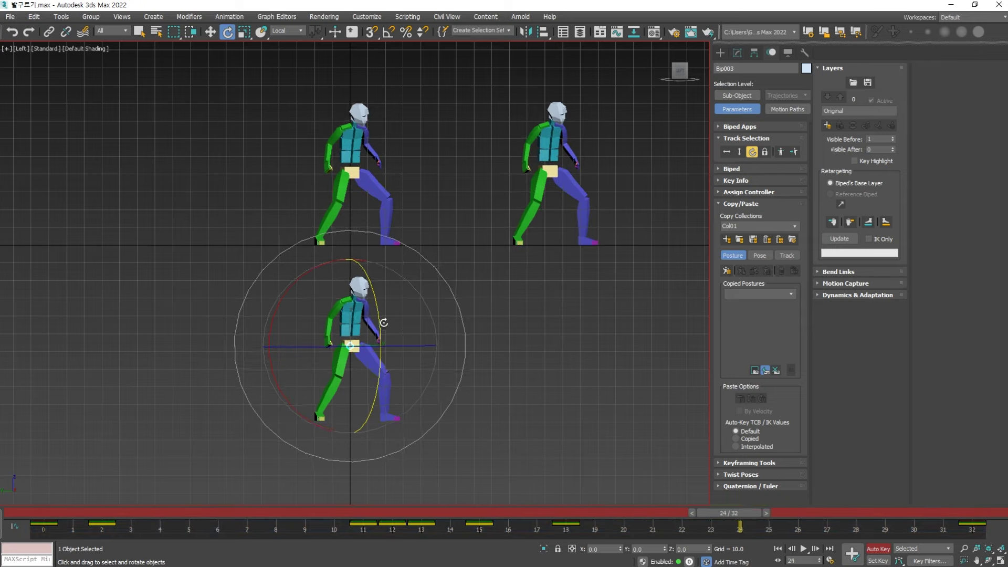
drag(383, 322, 381, 320)
- Play back the loop from the start and compare the clone's body lean with the other bipeds, close up and at a distance
key(slash)
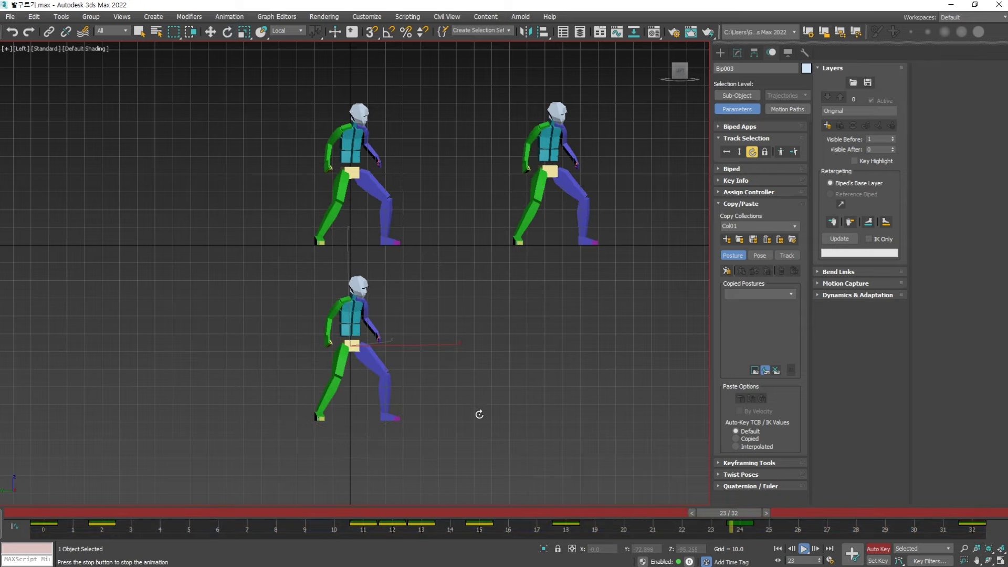
click(62, 516)
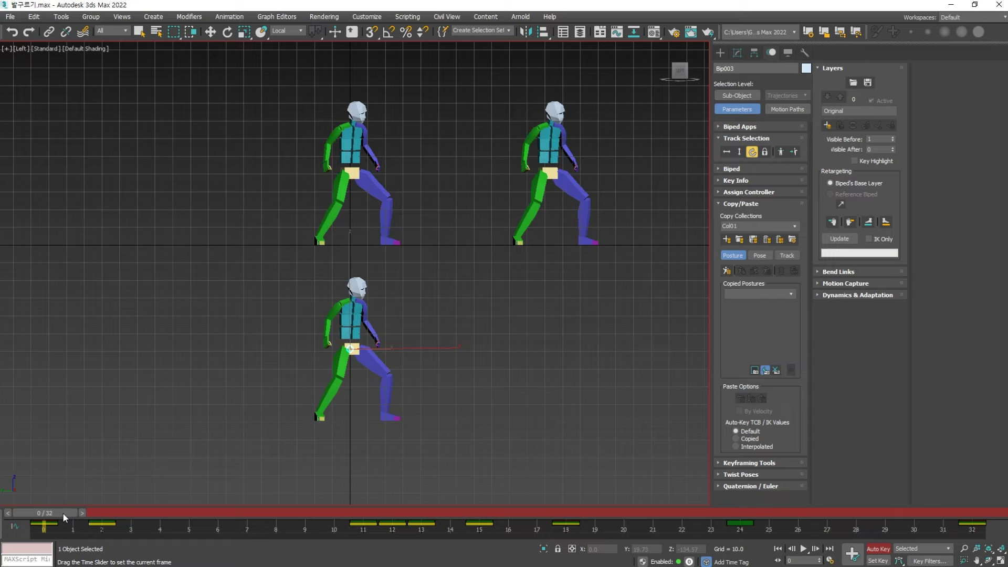
key(slash)
click(62, 516)
key(slash)
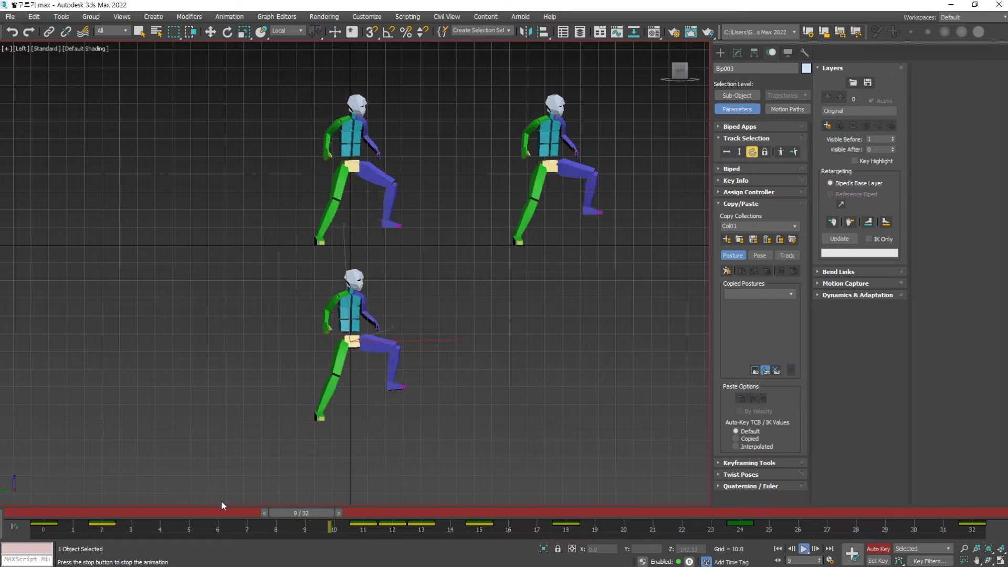
scroll(324, 360, up, 5)
scroll(424, 385, down, 3)
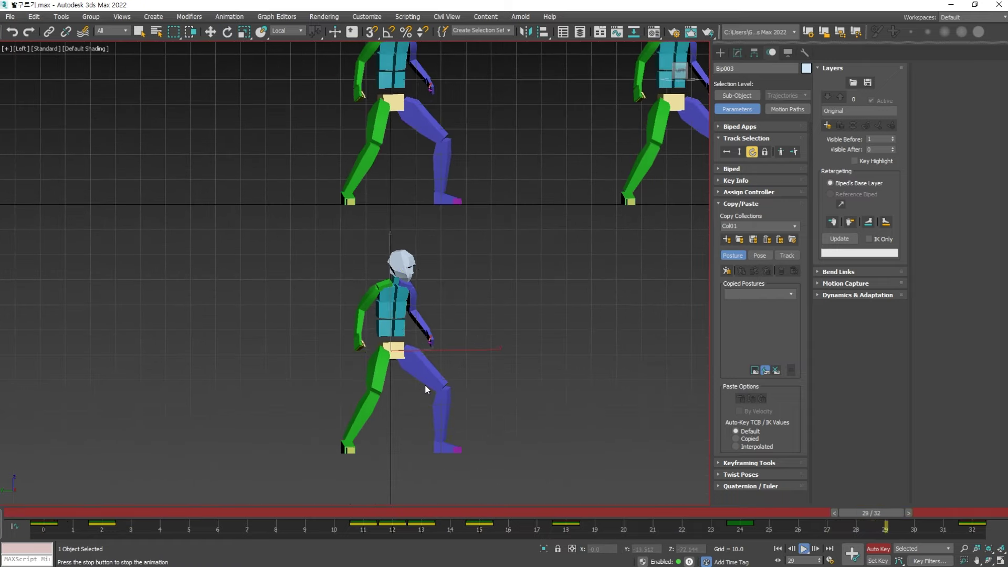
scroll(427, 351, down, 4)
middle_drag(427, 351, 423, 351)
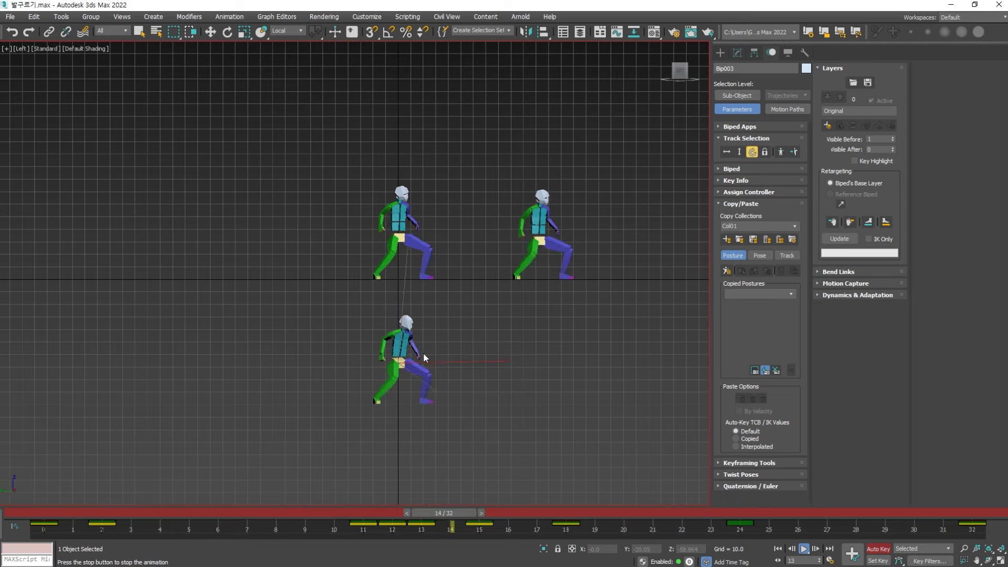
scroll(424, 378, up, 4)
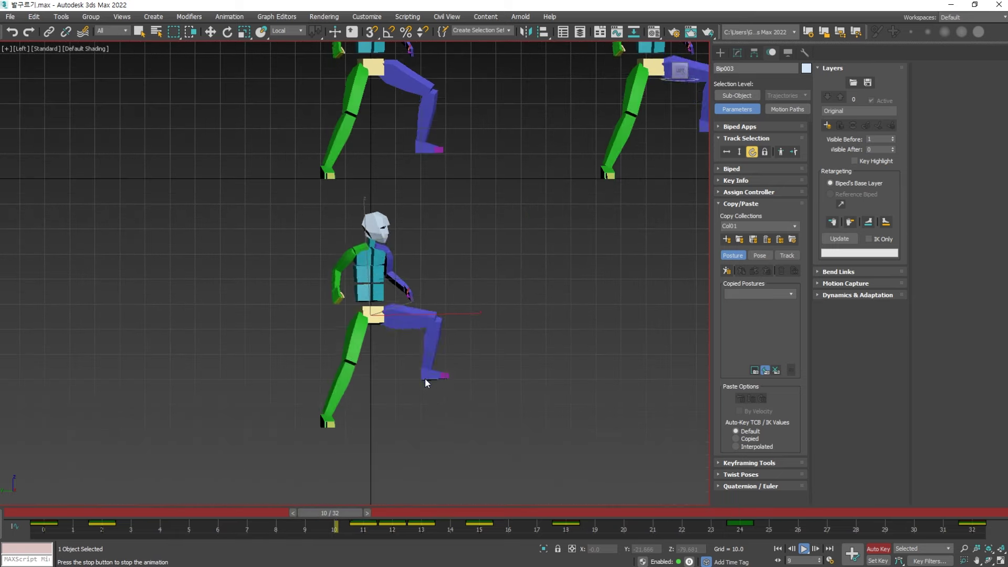
- Select the clone's left foot and scrub and play back the loop to examine its contact timing against the body
key(e)
click(408, 423)
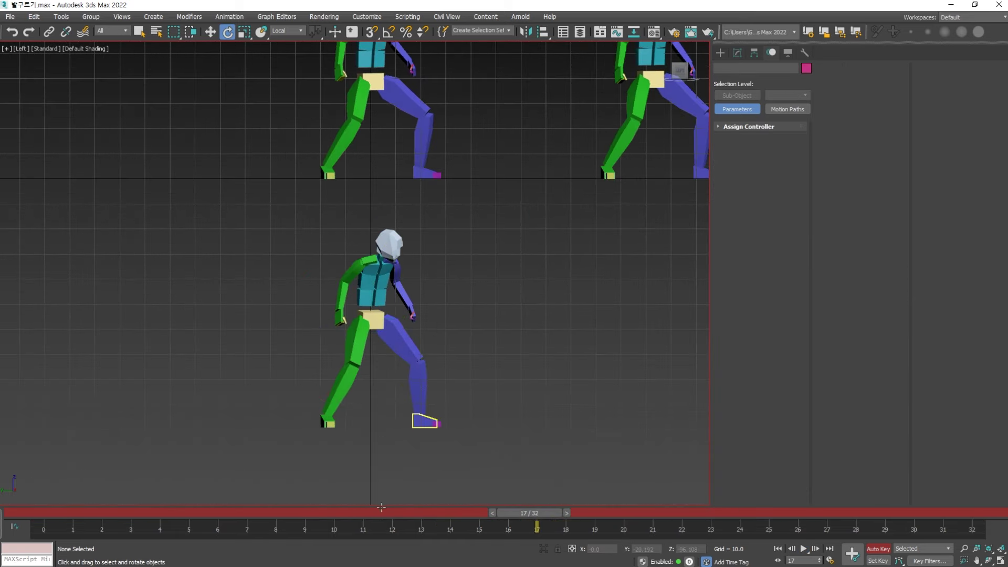
click(424, 421)
key(w)
drag(421, 512, 644, 508)
drag(641, 465, 663, 441)
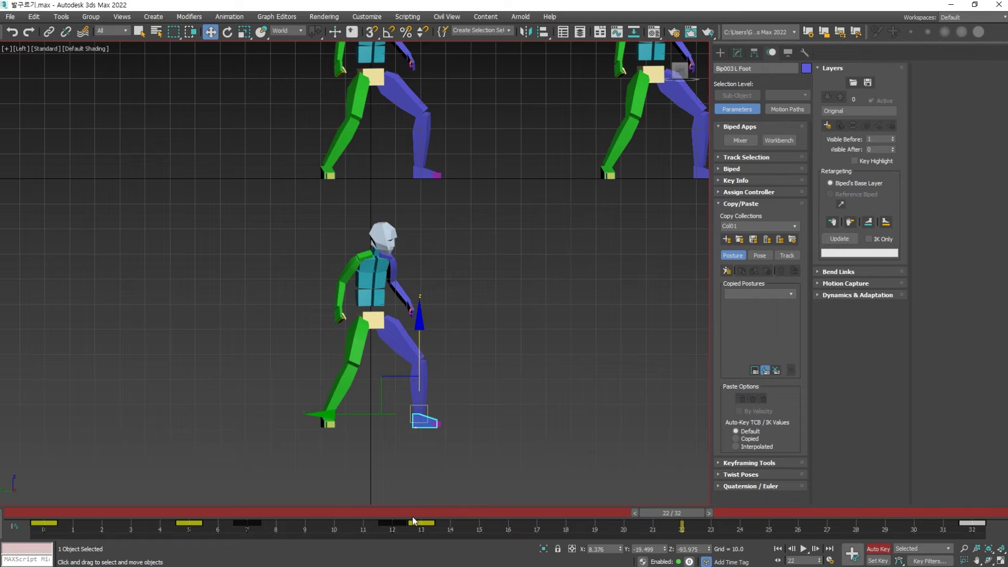
key(slash)
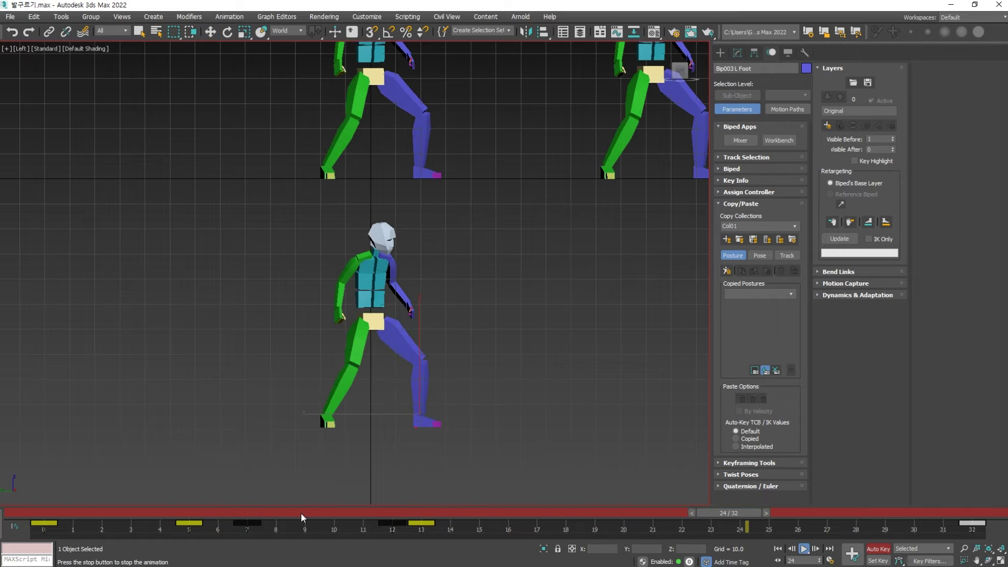
scroll(475, 382, down, 3)
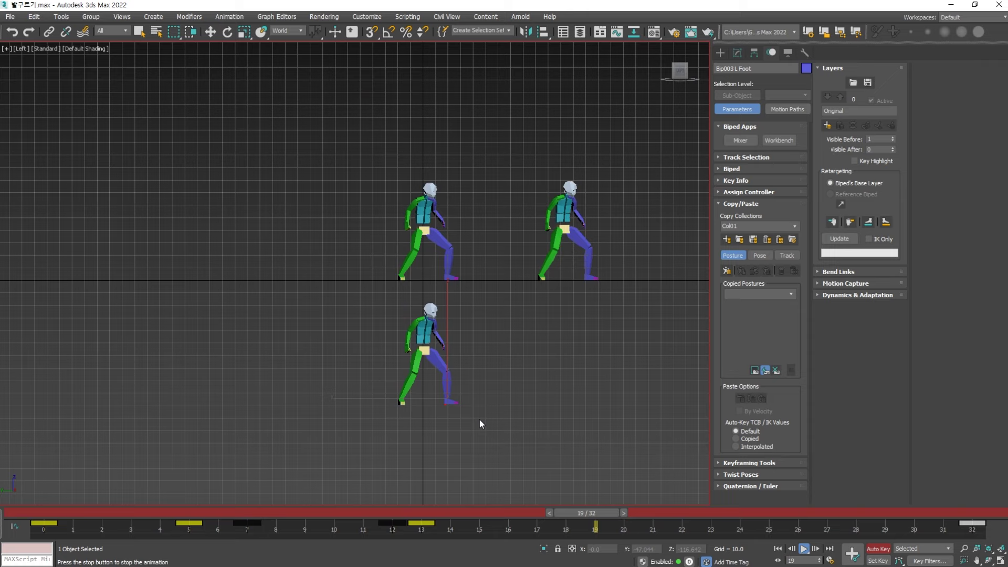
scroll(457, 379, up, 2)
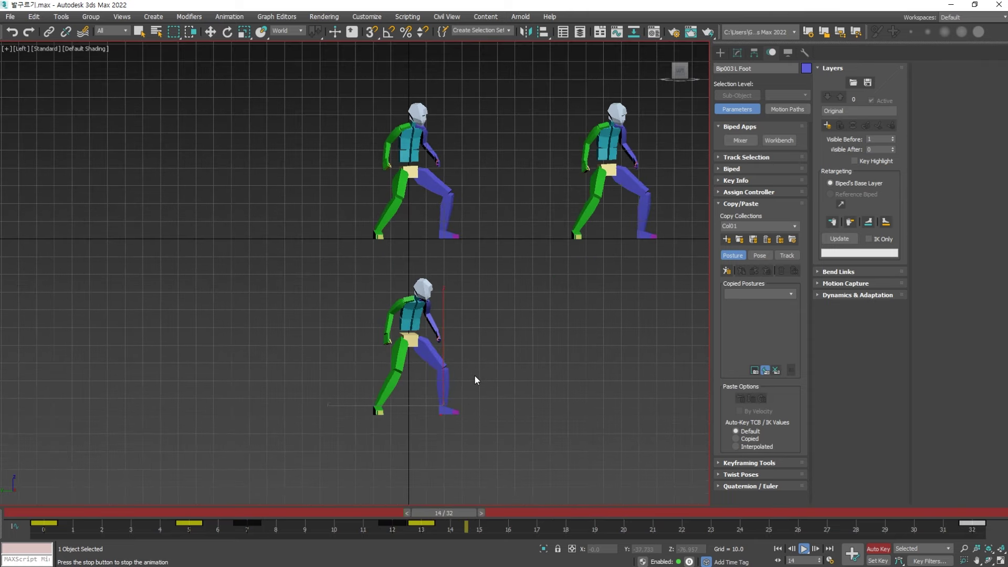
key(slash)
key(w)
click(156, 511)
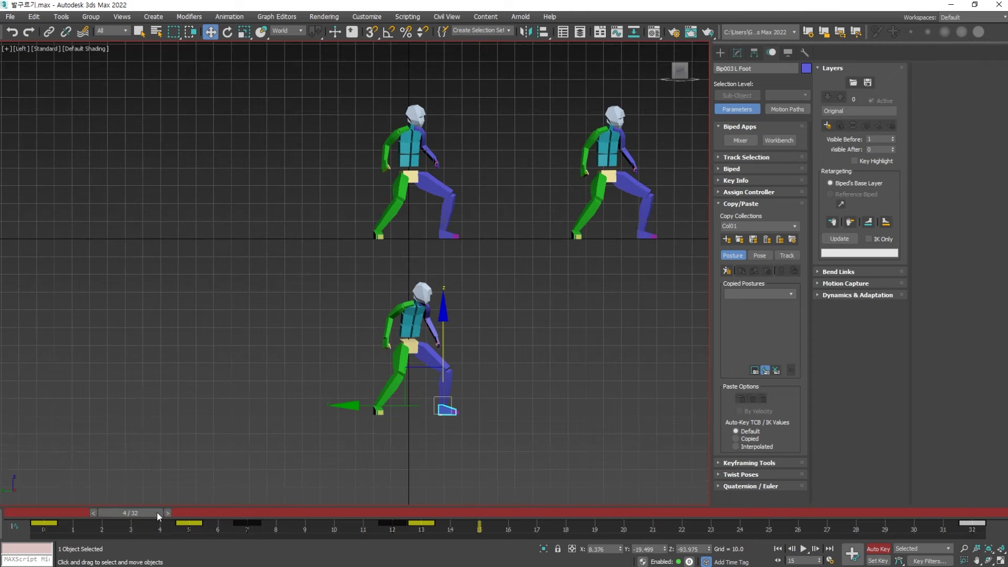
- Try to move the left foot's frame 12 key to frame 13 and undo the change
drag(157, 513, 408, 528)
click(392, 526)
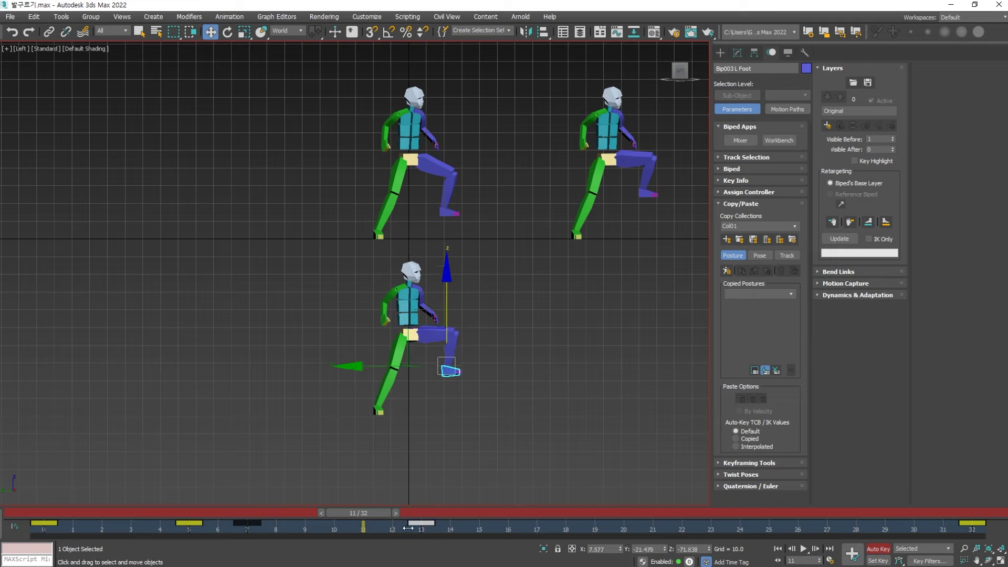
key(ctrl+z)
- Scrub between frames 12 and 19 and play back the loop to check the left foot's stomp against the body drop
key(period)
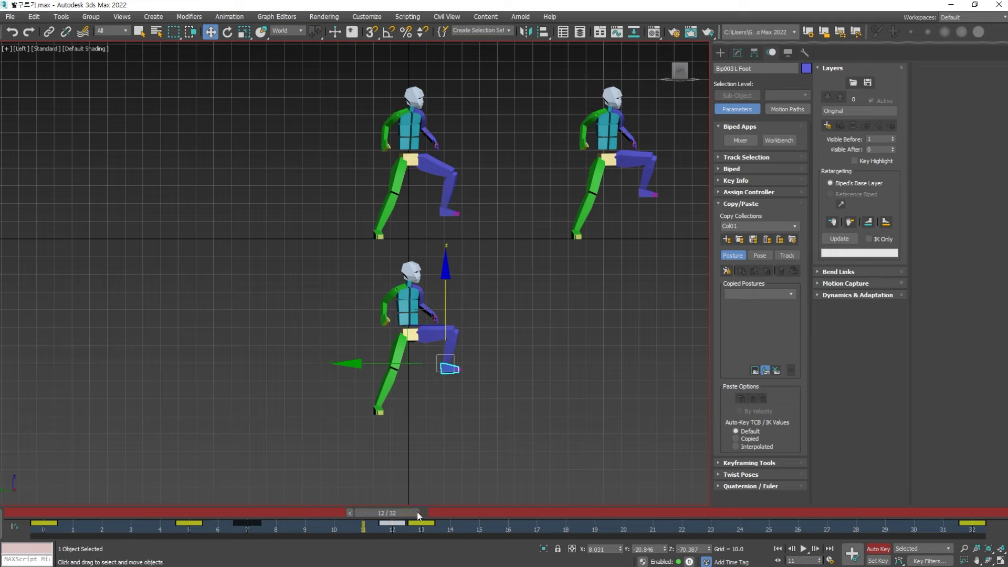
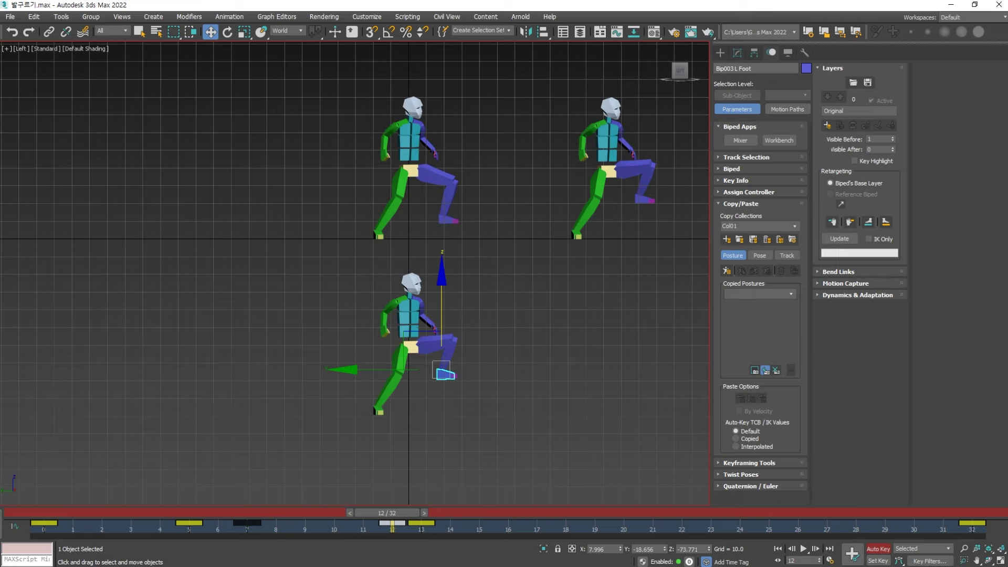
drag(411, 512, 587, 513)
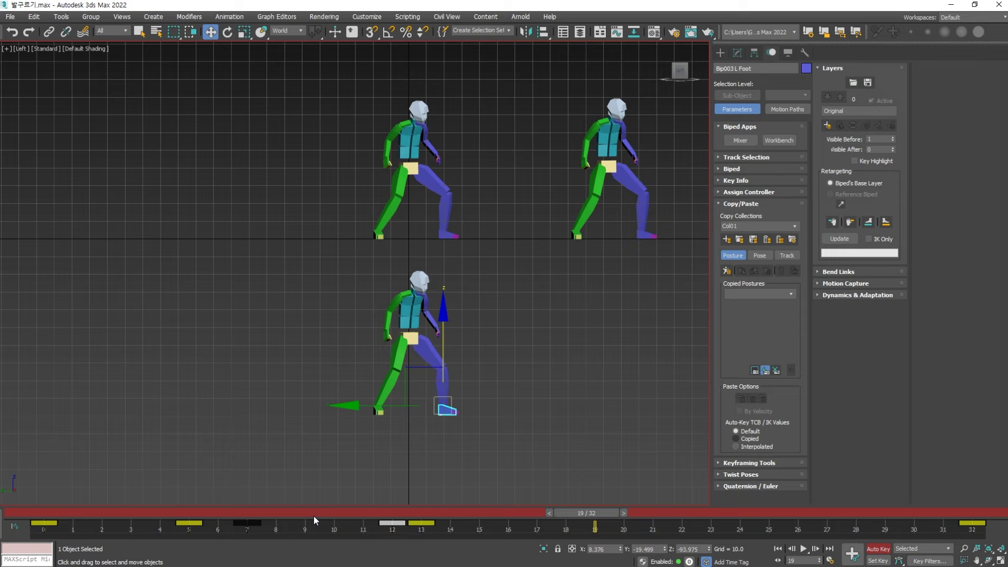
drag(313, 516, 481, 535)
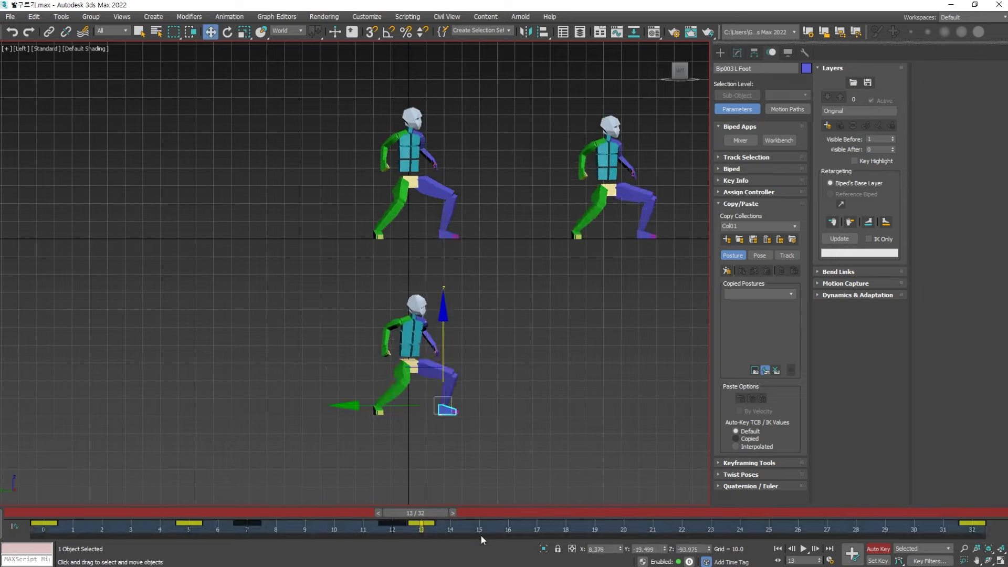
key(/)
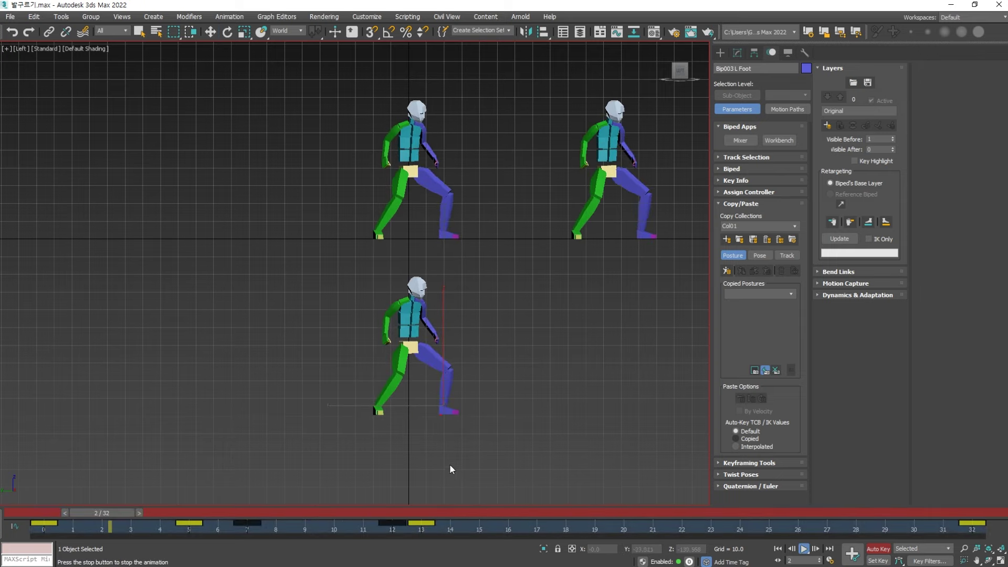
key(/)
- Add a new animation layer to the lower clone and select the whole biped
click(514, 439)
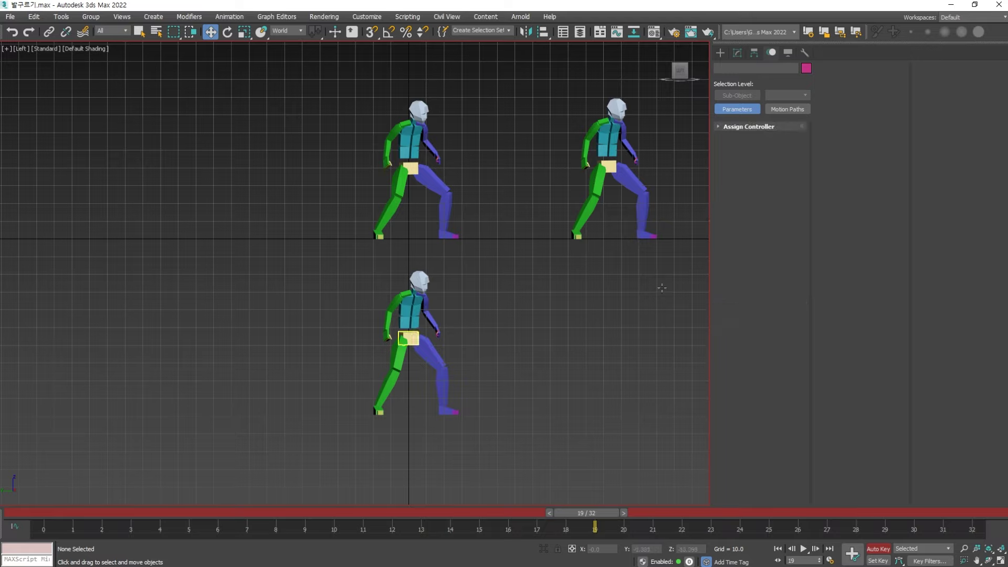
click(496, 264)
key(ctrl+z)
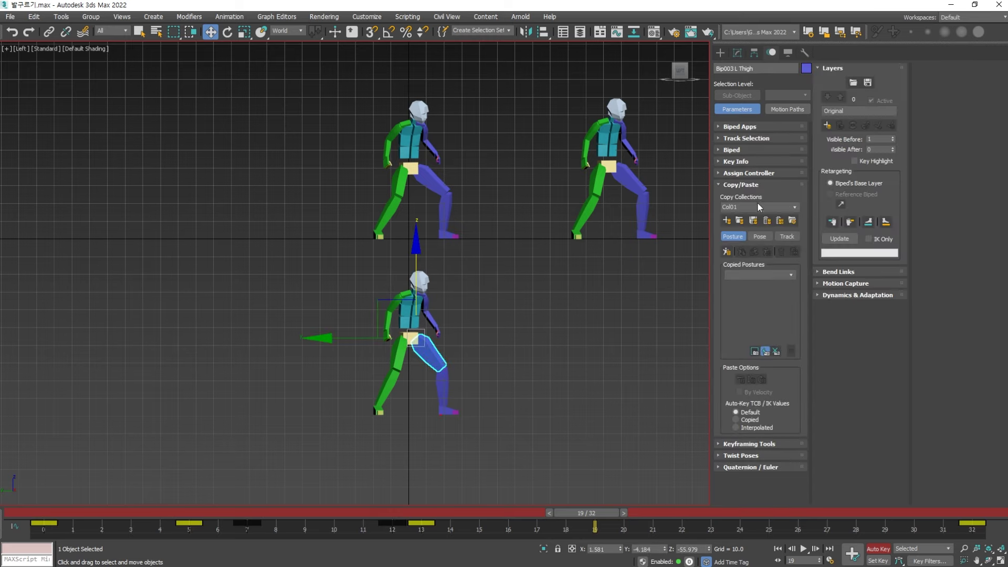
click(827, 125)
drag(433, 349, 345, 419)
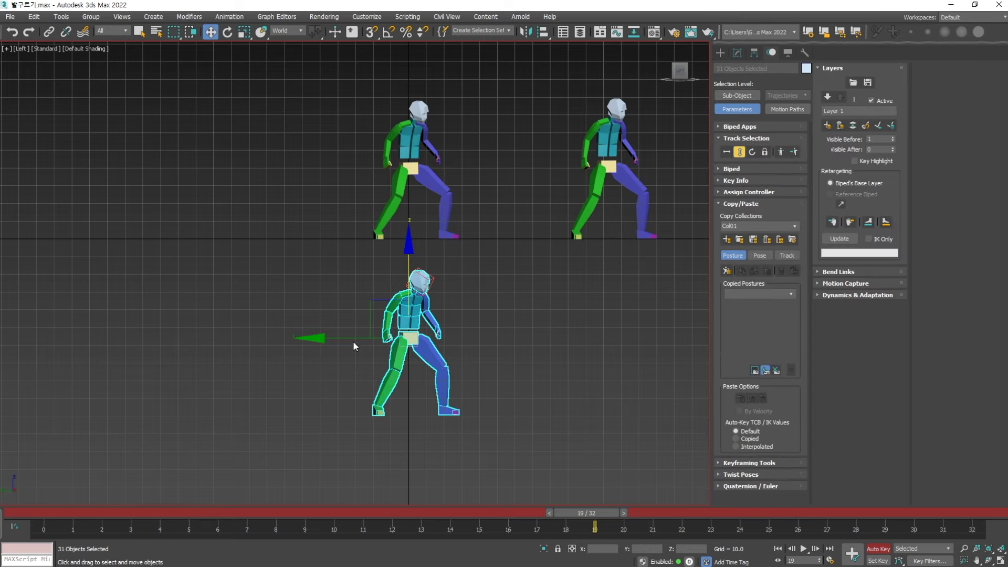
- Copy the whole lower biped and reset the copy's horizontal body position along Y to 0
shift+drag(353, 342, 387, 341)
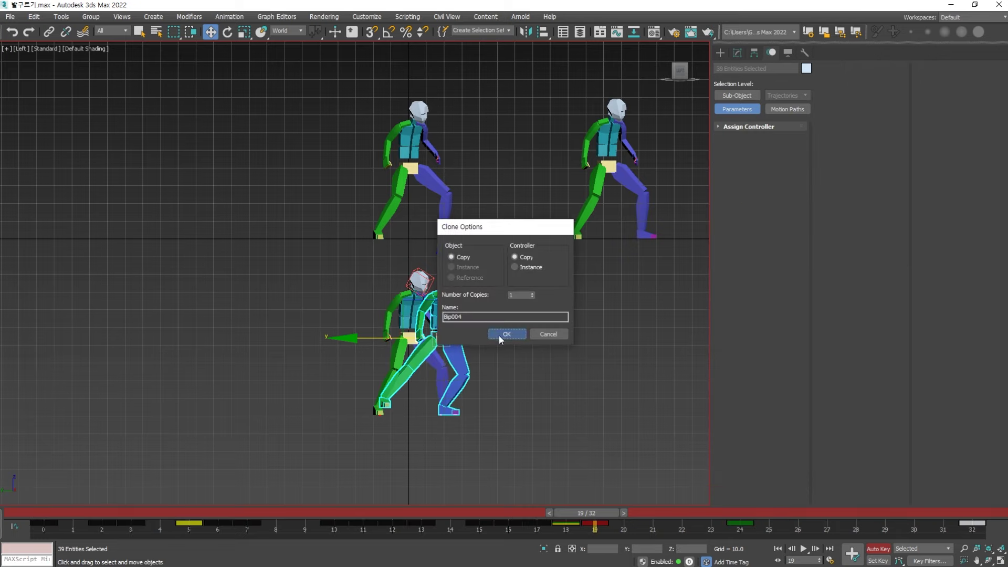
click(499, 335)
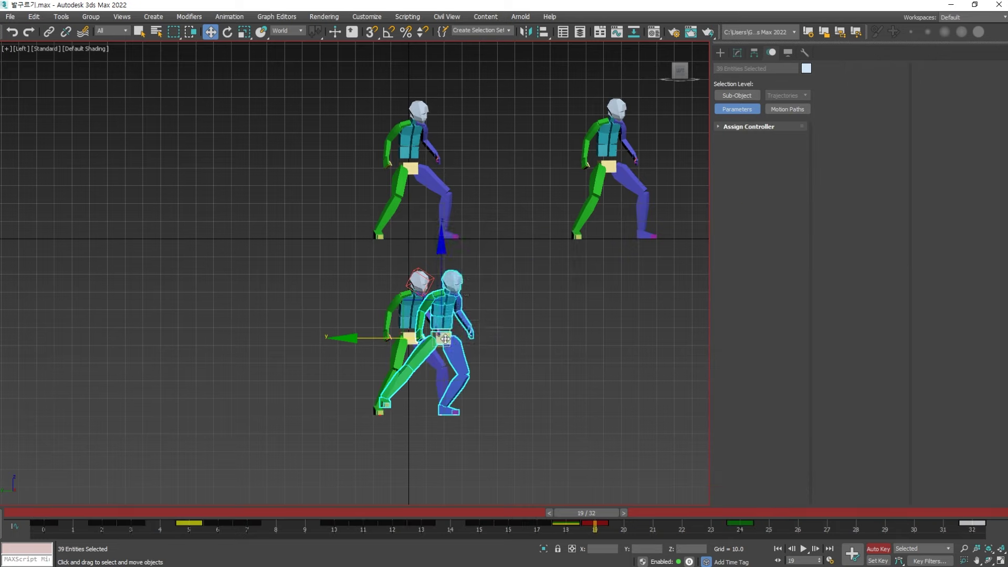
click(411, 352)
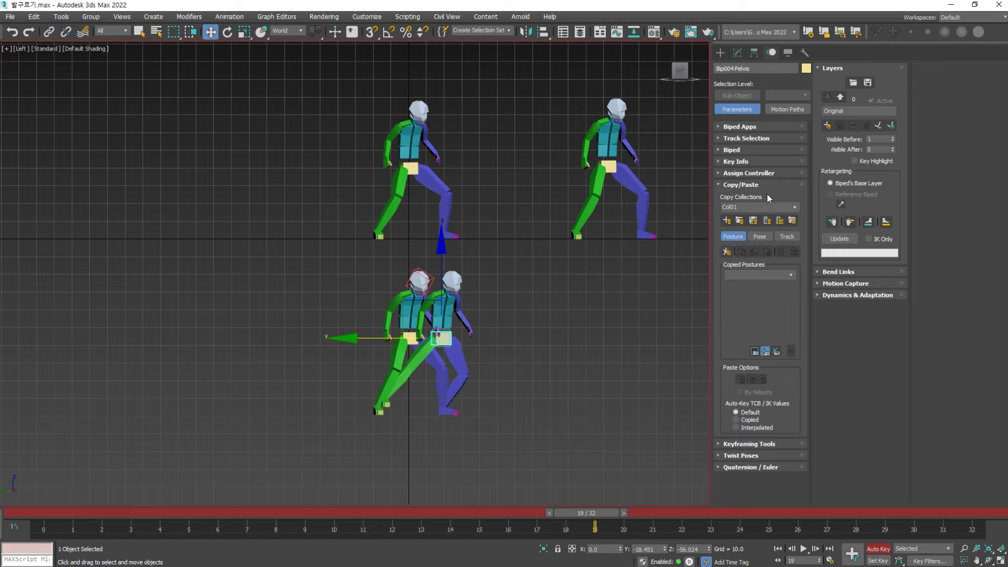
click(743, 138)
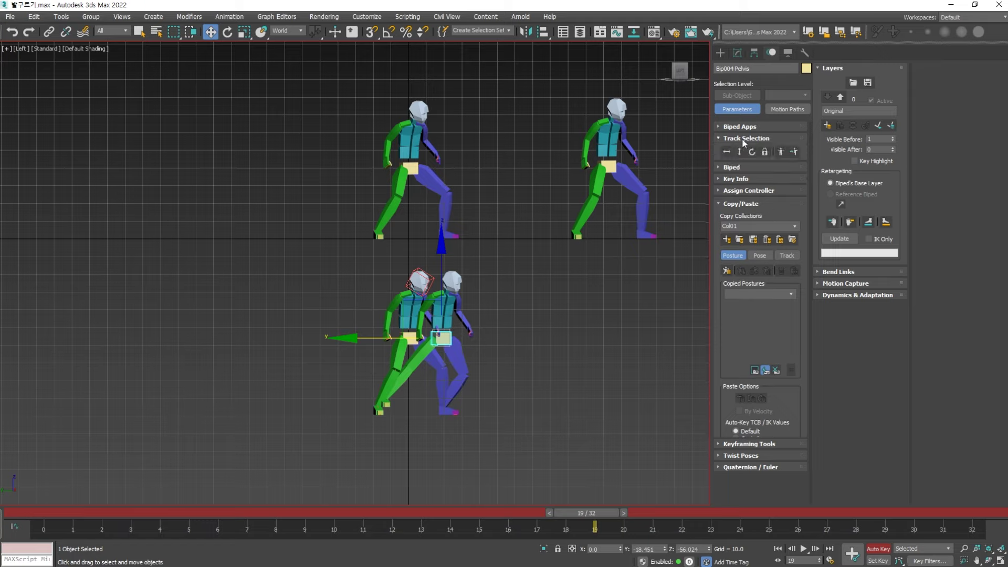
right_click(666, 550)
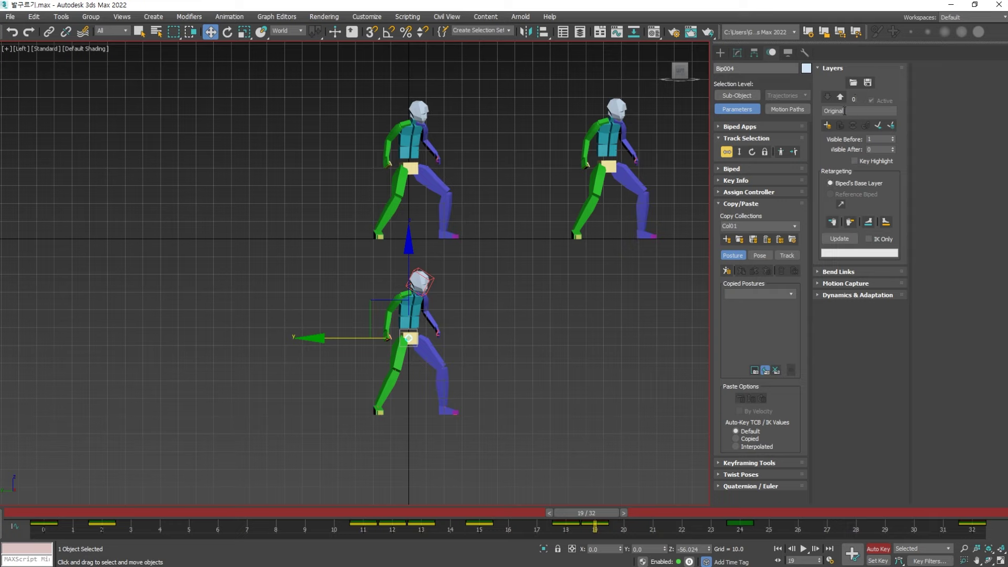
- Offset the new copy on its own animation layer to about Y -114, and return the source lower biped to its Original layer
click(827, 125)
drag(350, 339, 551, 335)
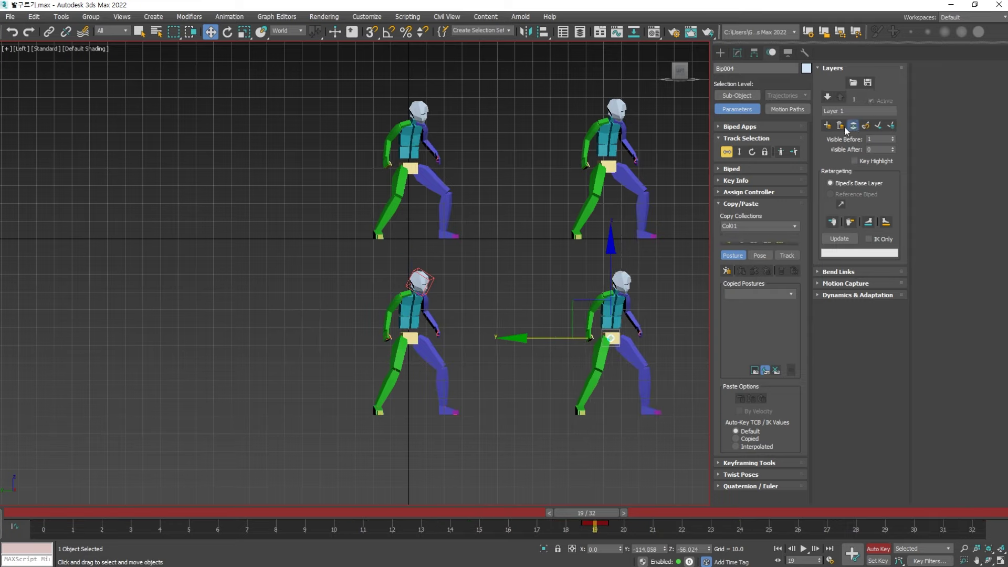
click(409, 322)
click(828, 98)
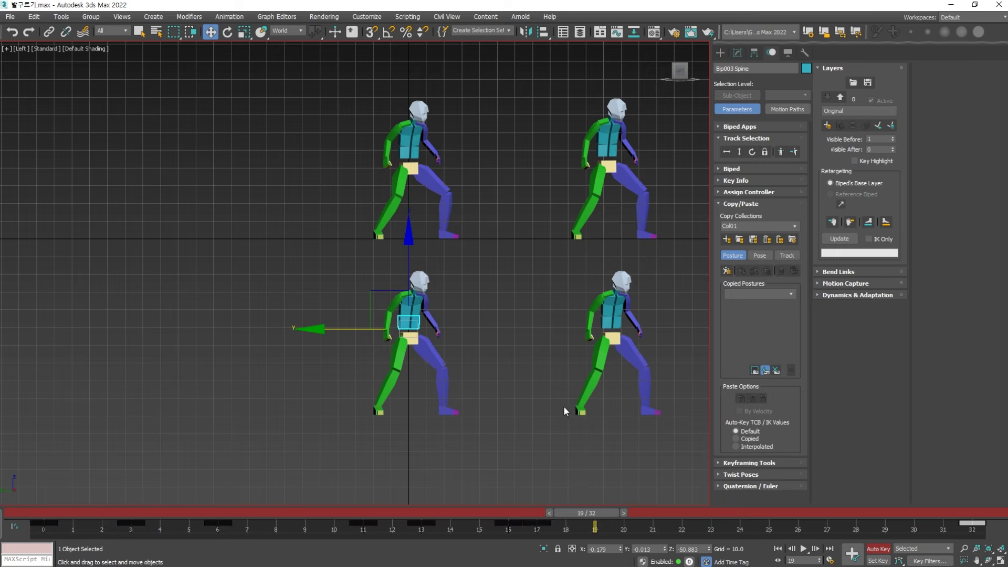
- Select the new copy's vertical body track and compare its pose with the other bipeds at frames 12 and 13
middle_drag(563, 406, 469, 407)
scroll(504, 357, up, 5)
scroll(507, 357, down, 2)
click(518, 355)
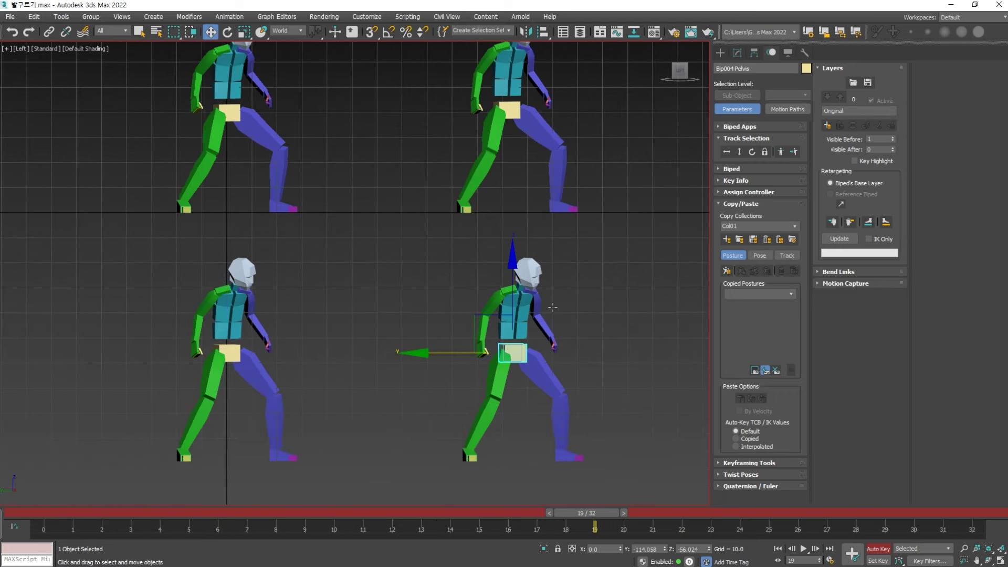
click(736, 180)
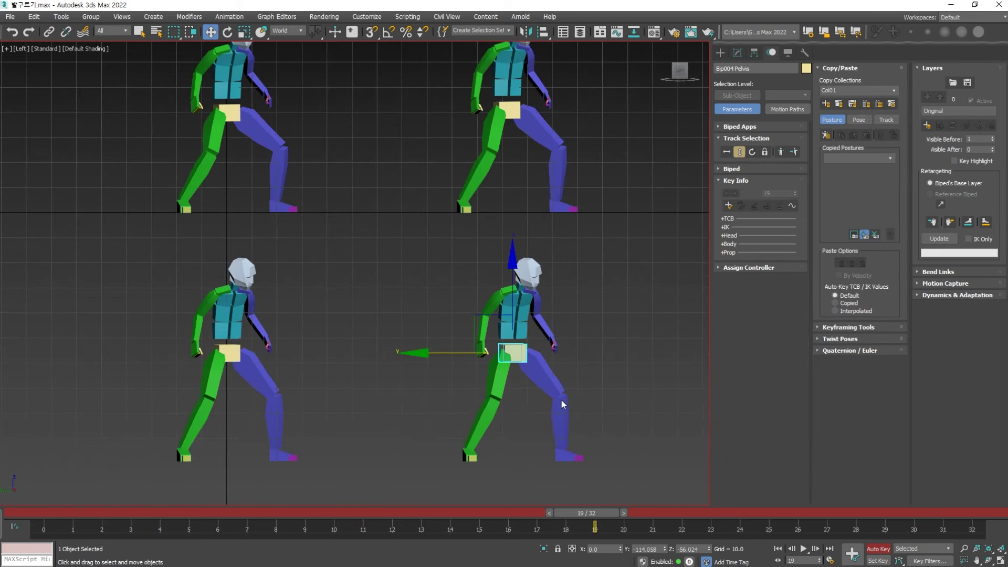
scroll(263, 512, down, 3)
drag(257, 512, 403, 534)
key(w)
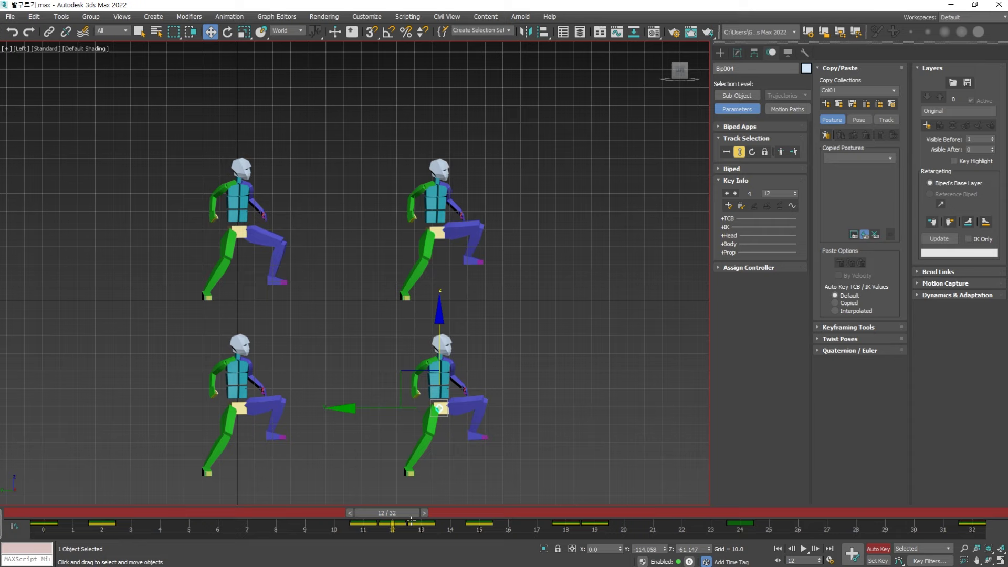
mouse_move(411, 520)
mouse_down()
mouse_move(392, 520)
mouse_move(417, 519)
mouse_up()
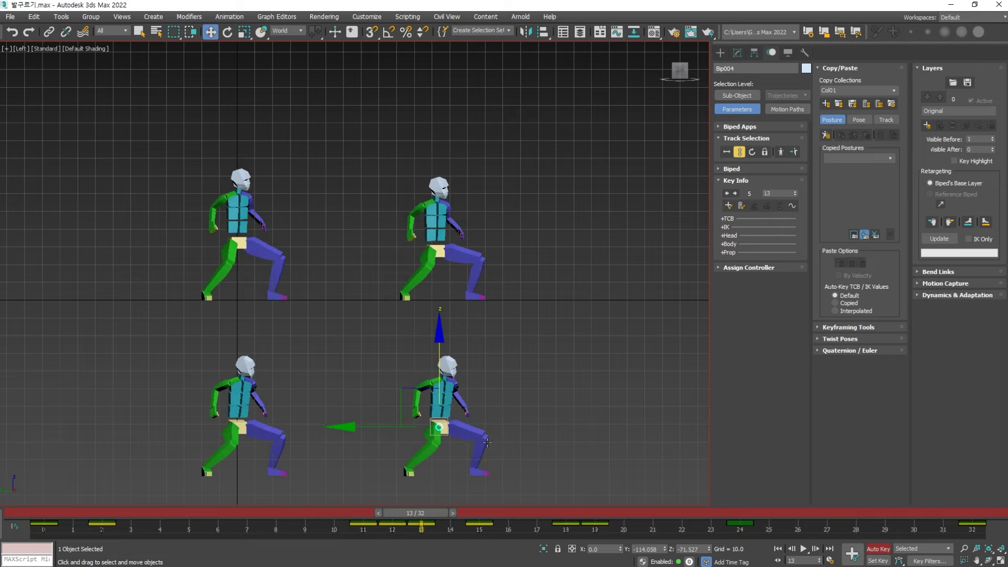
key(comma)
- Rotate the new copy's middle and upper spine segments at frame 12 to adjust the chest's lean
scroll(451, 403, up, 5)
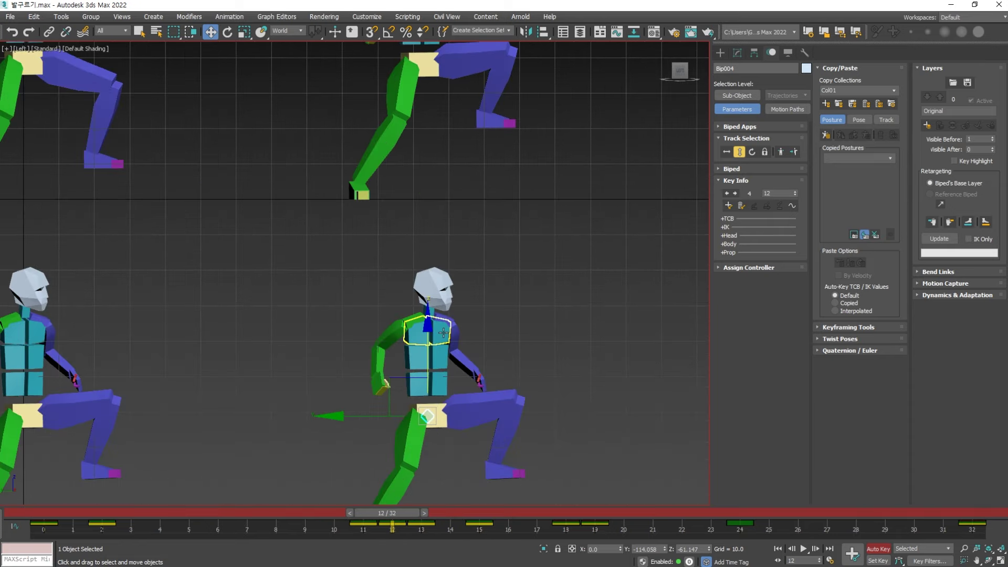
click(445, 294)
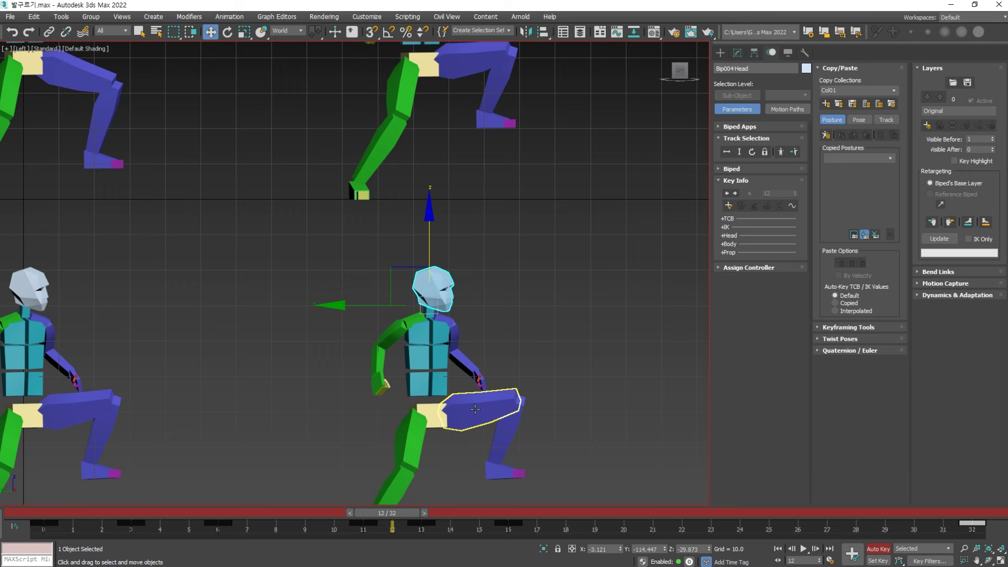
scroll(467, 410, down, 5)
key(e)
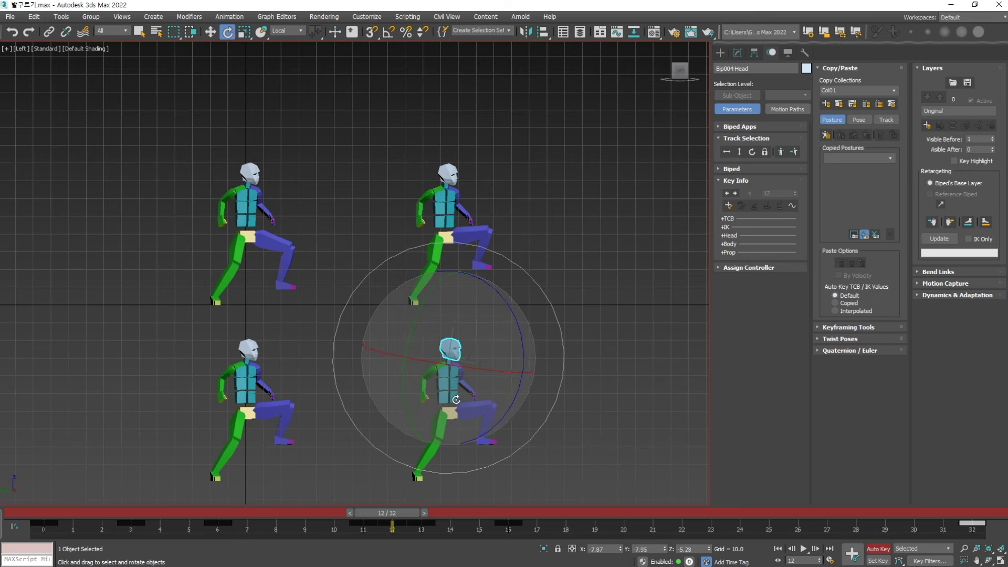
click(616, 410)
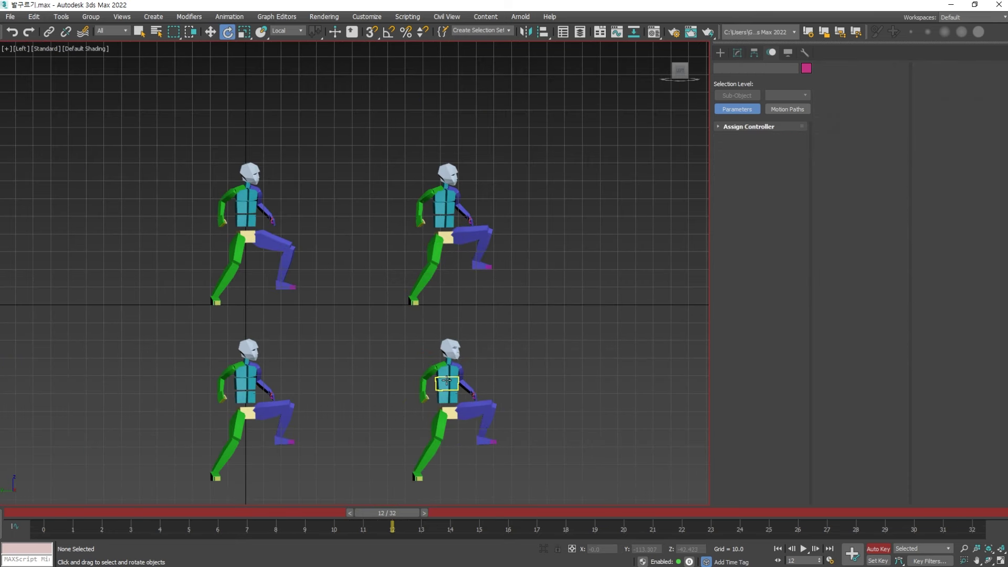
click(459, 388)
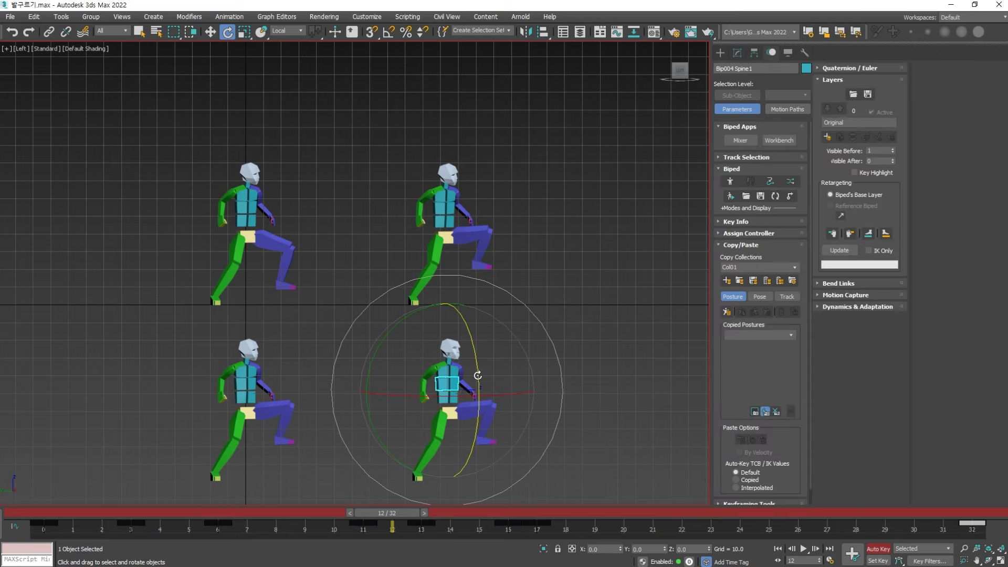
drag(477, 376, 479, 388)
click(639, 385)
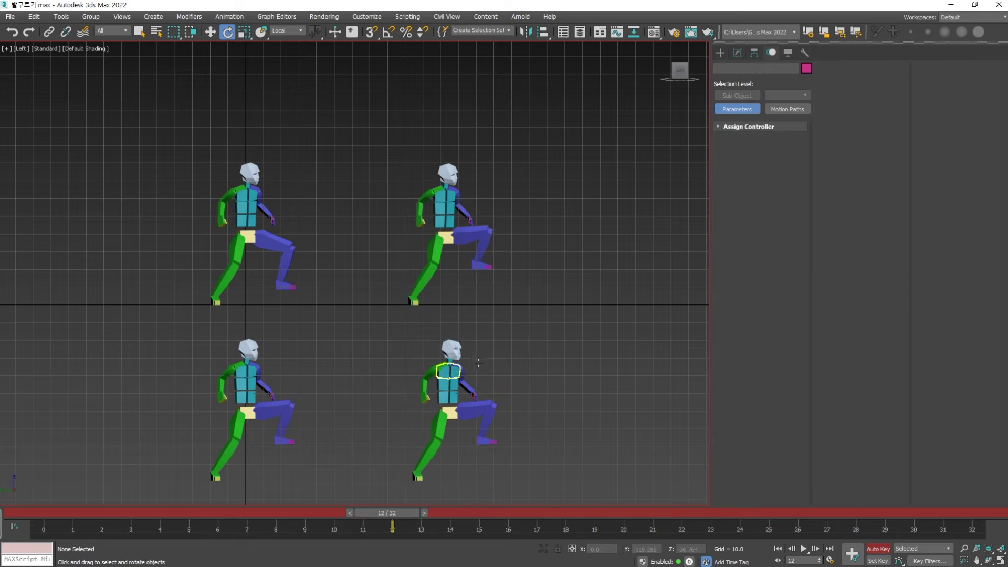
click(476, 365)
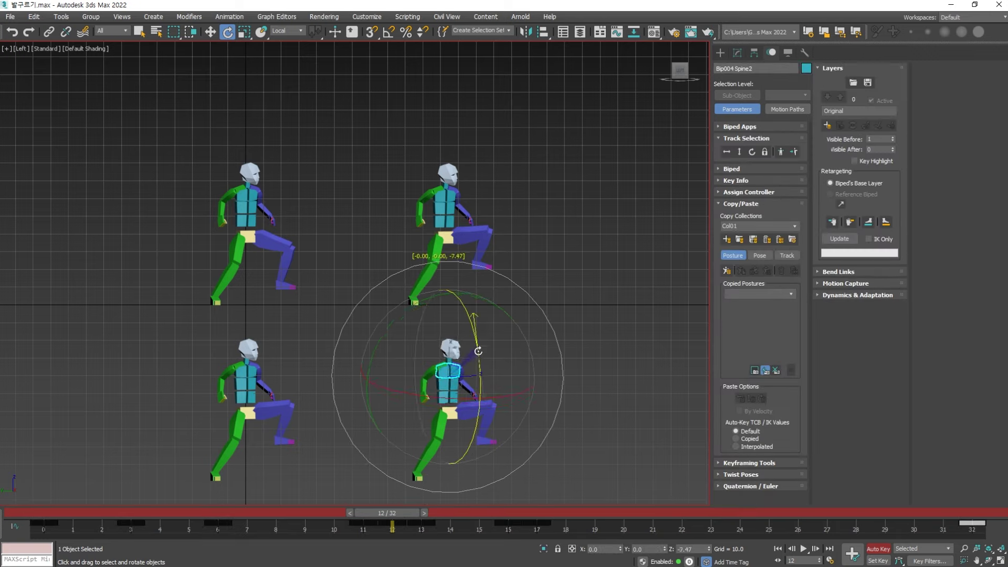
- Raise the new copy's right hand up and backward at frame 12, and rotate its right clavicle upward
click(413, 404)
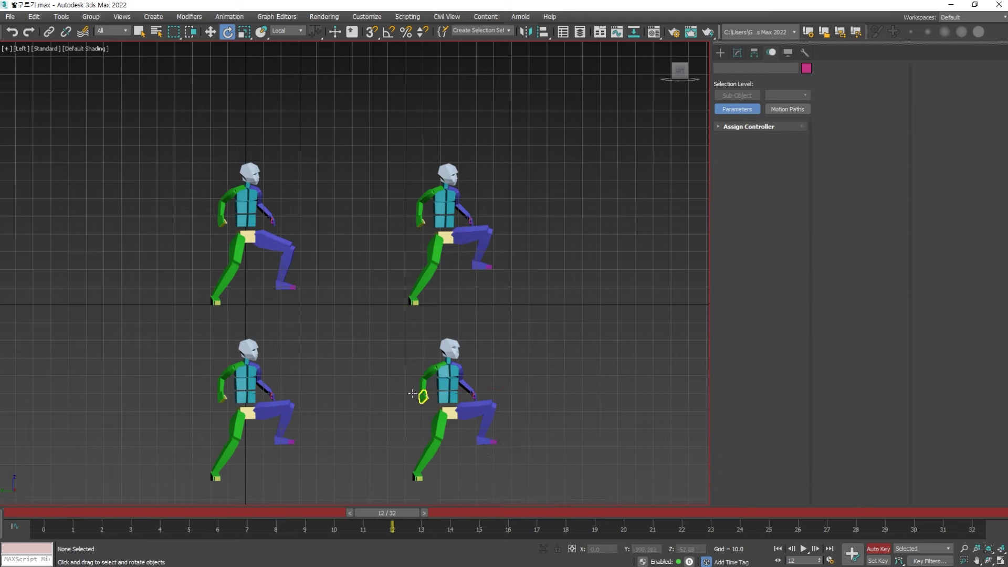
click(423, 398)
key(w)
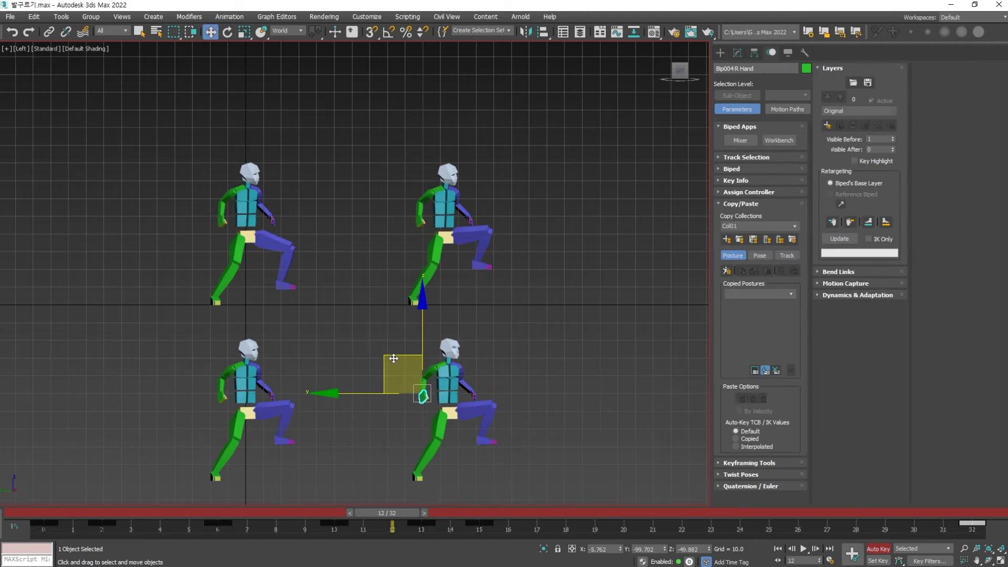
drag(390, 356, 387, 347)
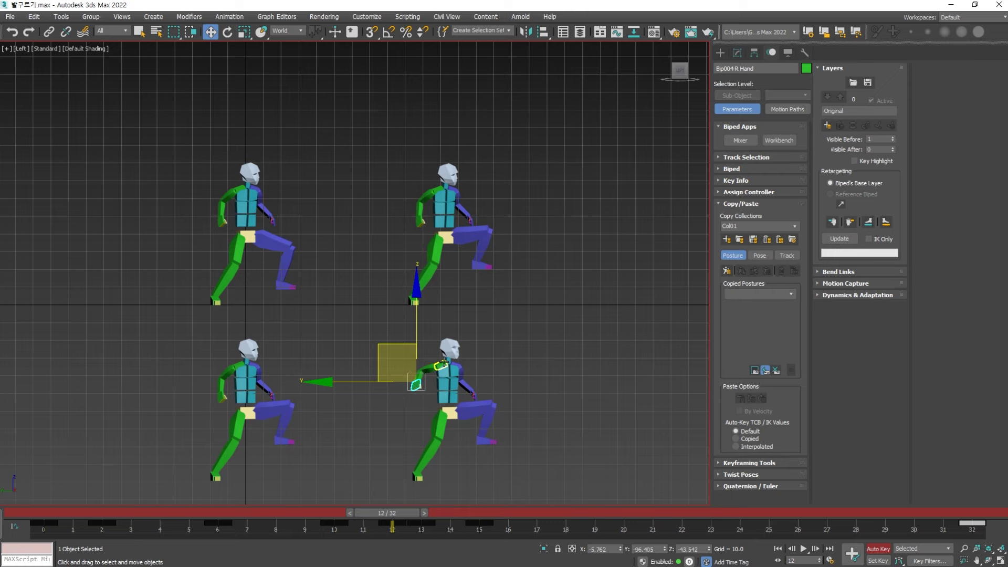
click(444, 362)
key(e)
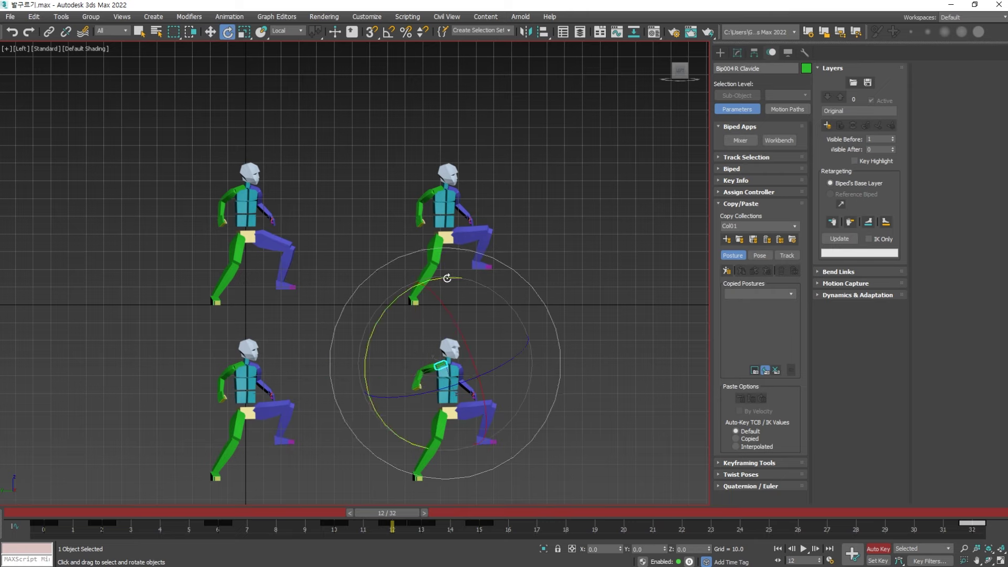
click(637, 408)
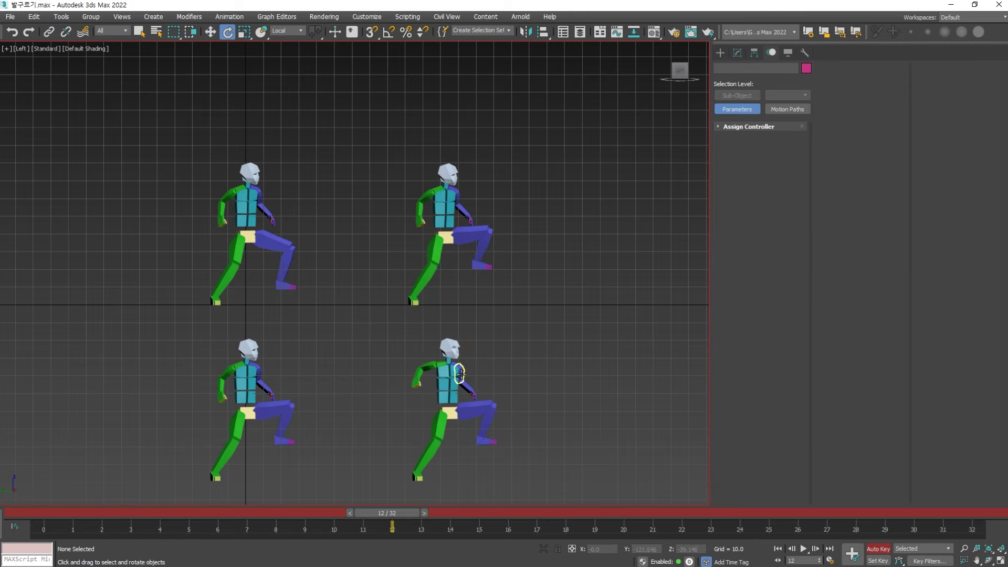
- Rotate the new copy's left upper arm forward at frame 12, and raise its left hand up and forward
click(462, 373)
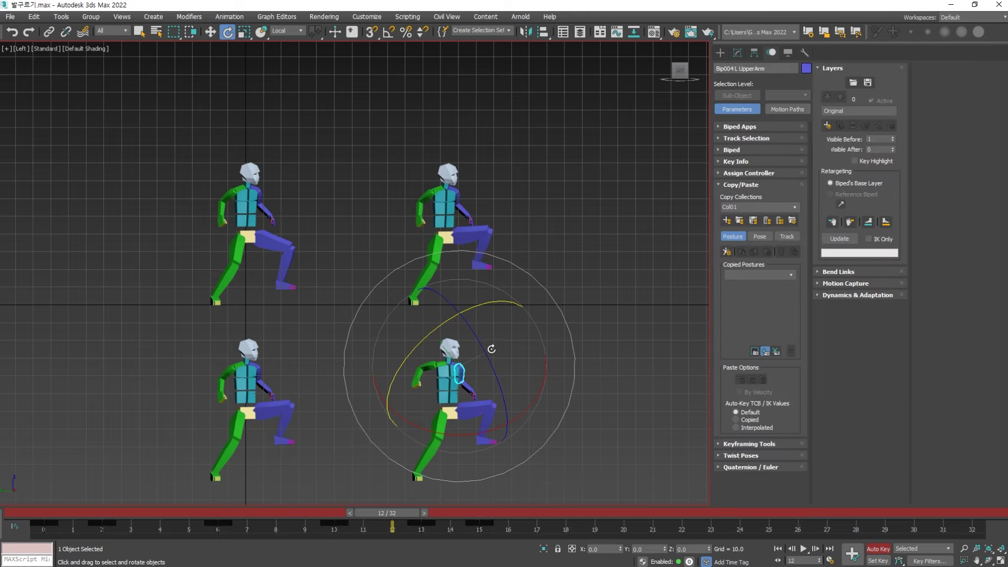
drag(491, 348, 442, 377)
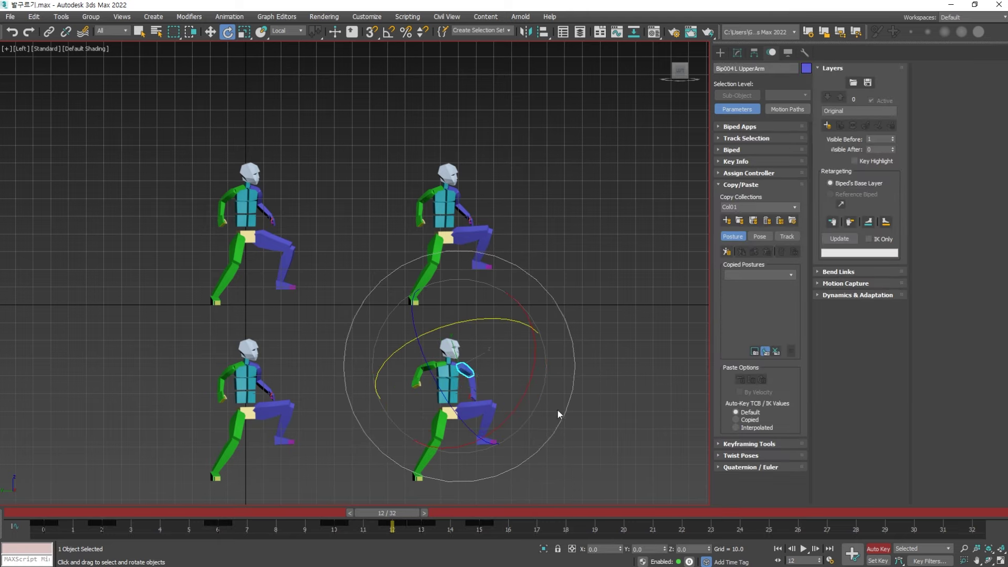
click(454, 405)
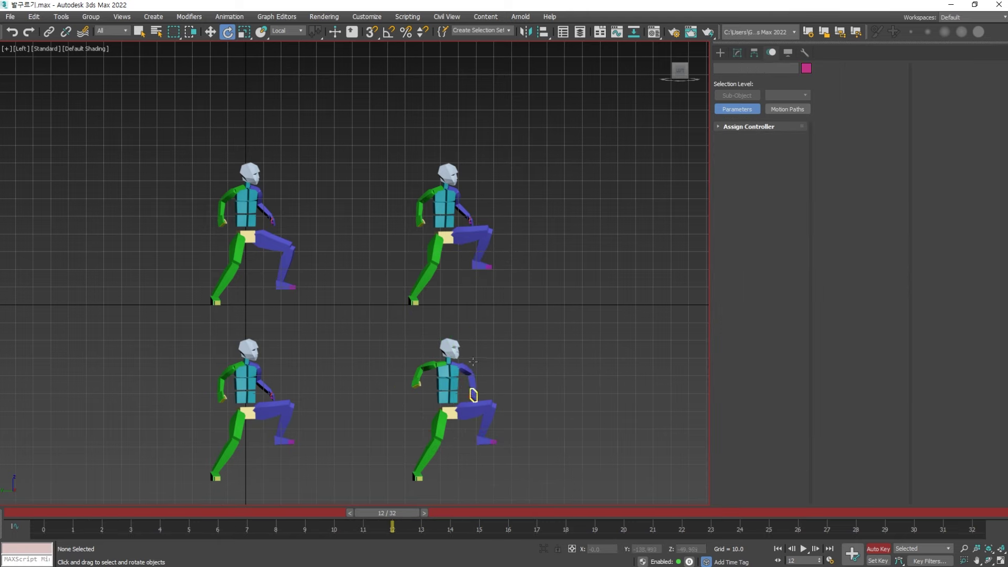
click(474, 394)
key(w)
drag(461, 354, 468, 343)
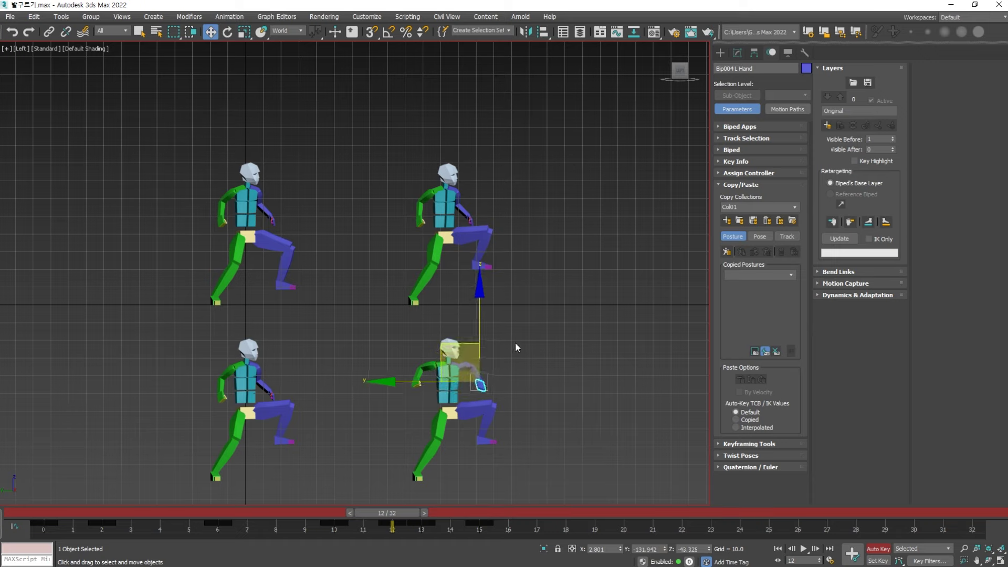
click(516, 347)
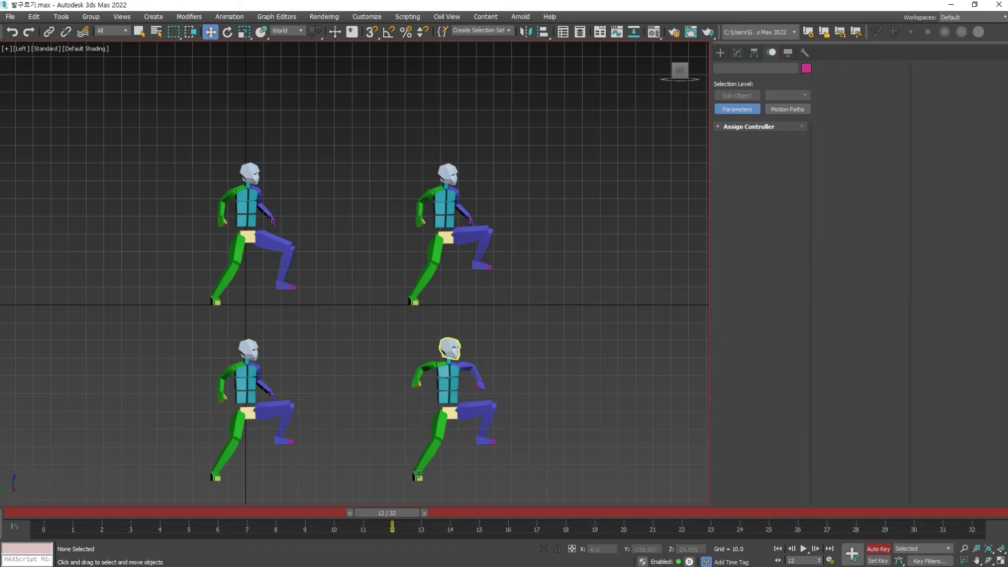
- Select the new copy's left foot and step between frames 11 and 13 to check the arm pose against the stomp
click(449, 350)
click(481, 442)
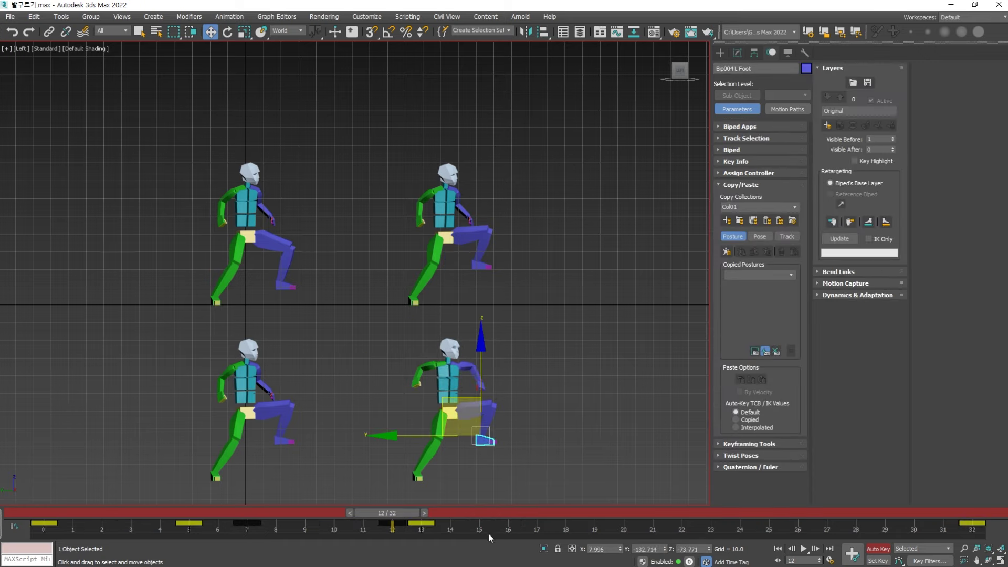
scroll(513, 488, up, 3)
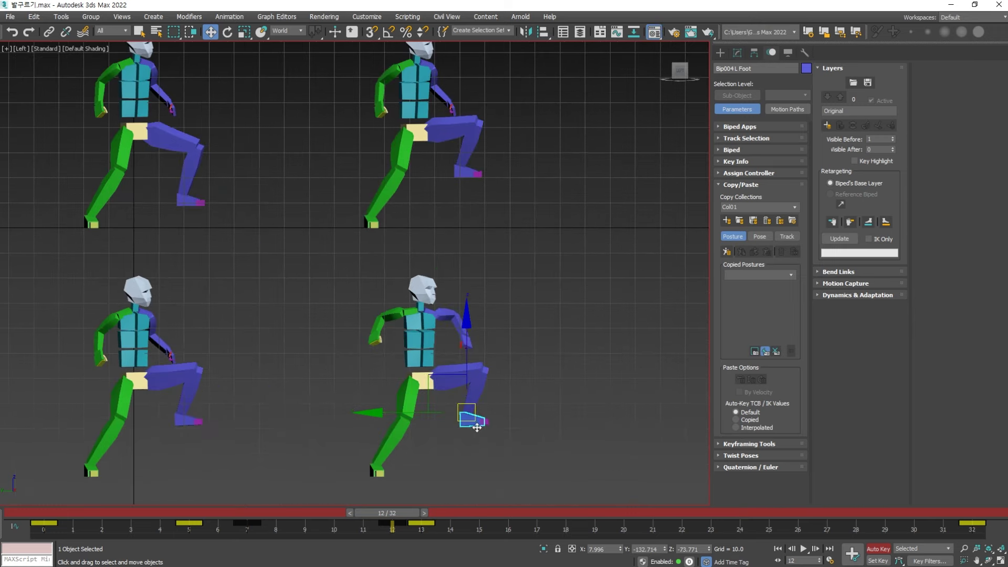
key(m)
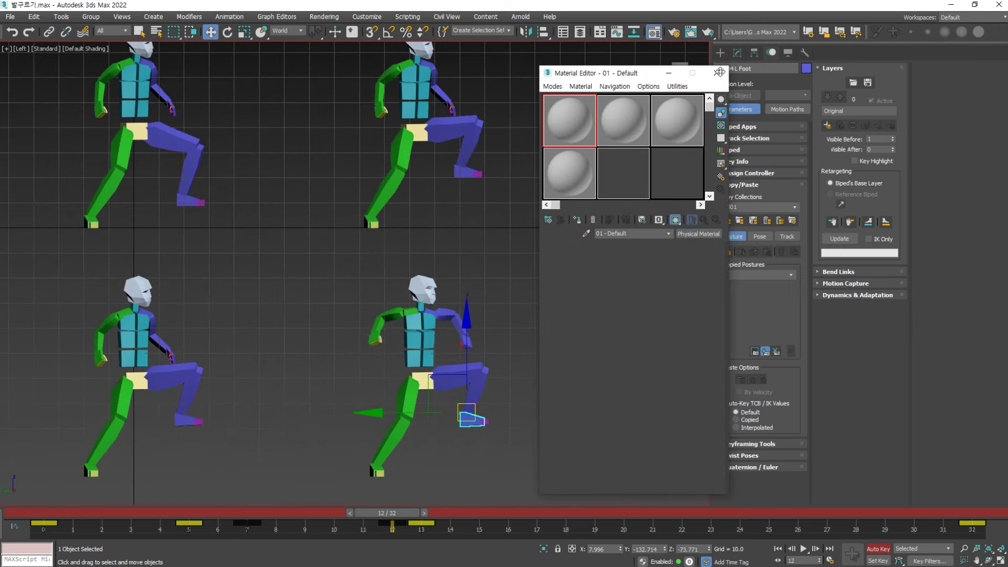
click(720, 72)
middle_drag(531, 295, 520, 292)
key(comma)
key(comma)
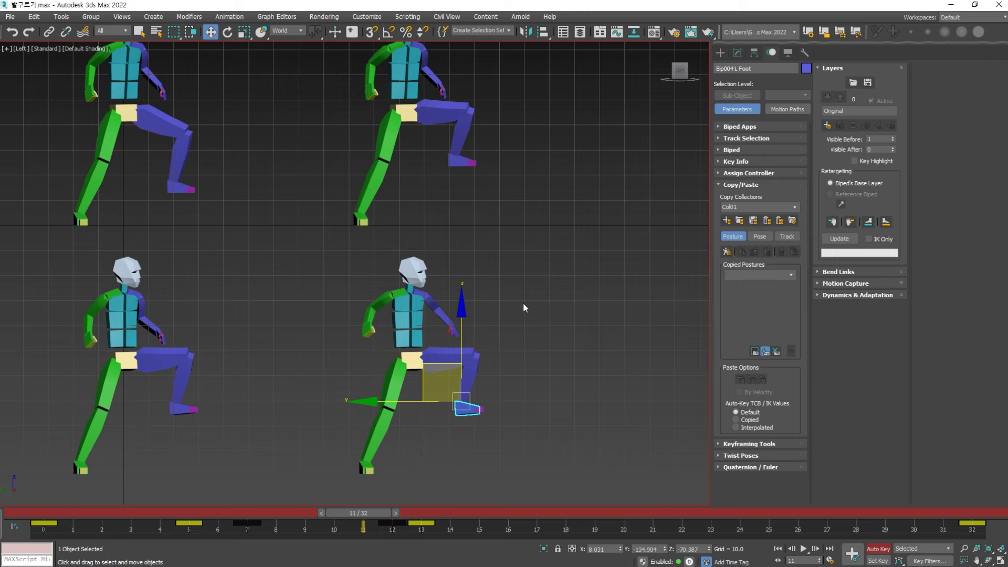
key(period)
key(period)
key(period)
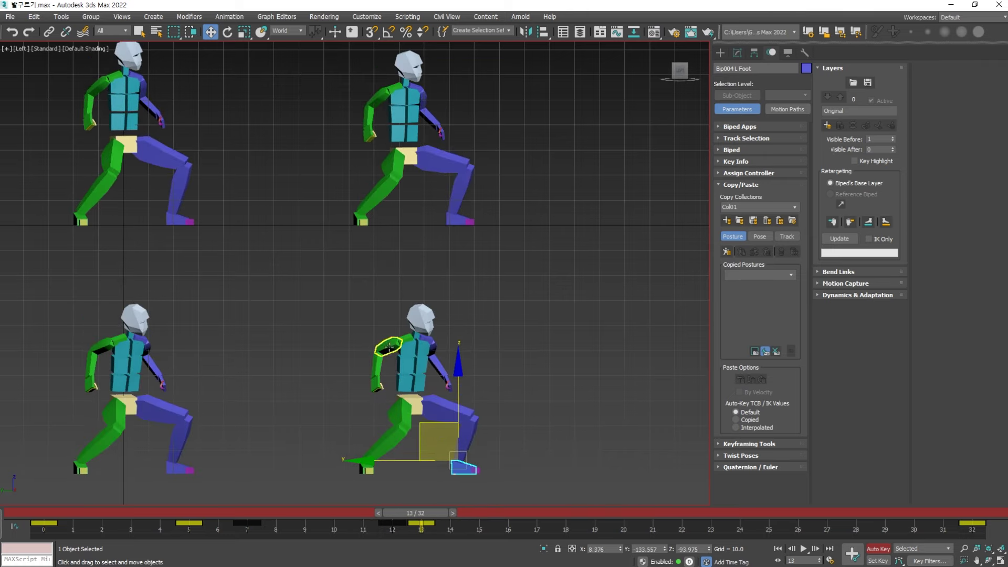
- Select both of the new copy's upper arms and shift their frame 12 key to frame 13
click(388, 347)
ctrl+click(441, 371)
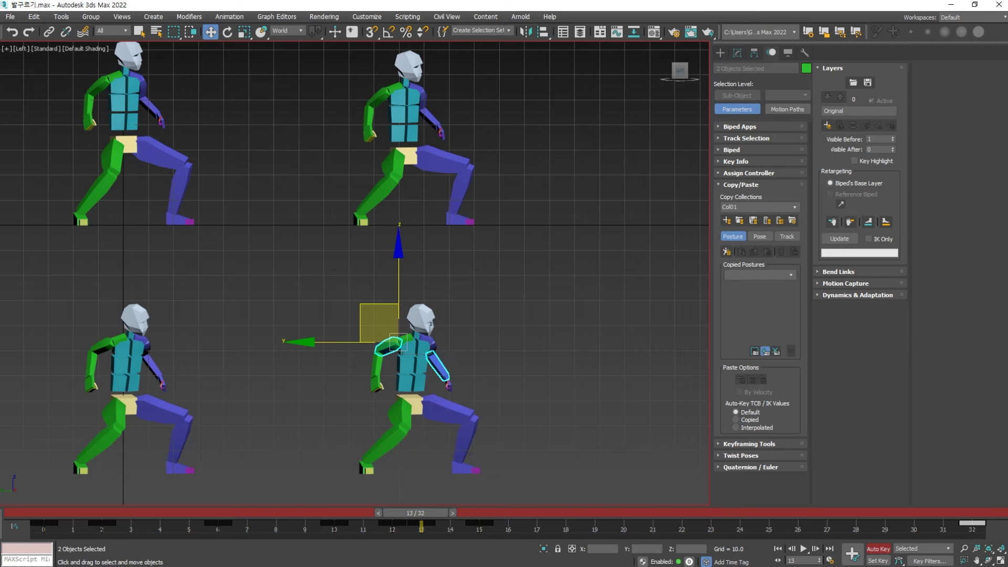
drag(392, 523, 413, 522)
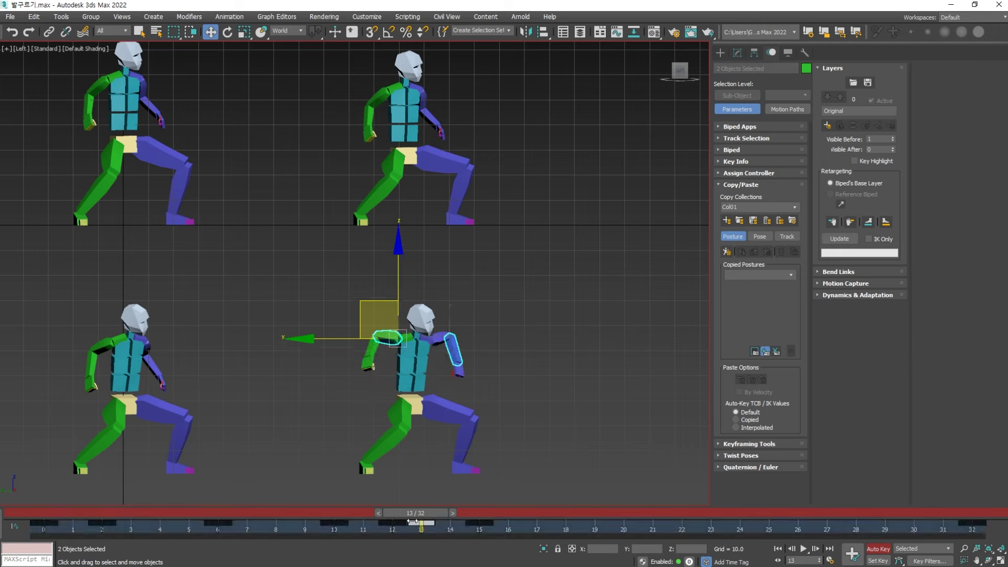
- Copy the new copy's head key from frame 12 to frame 13 and tilt the head slightly at frame 13
click(413, 347)
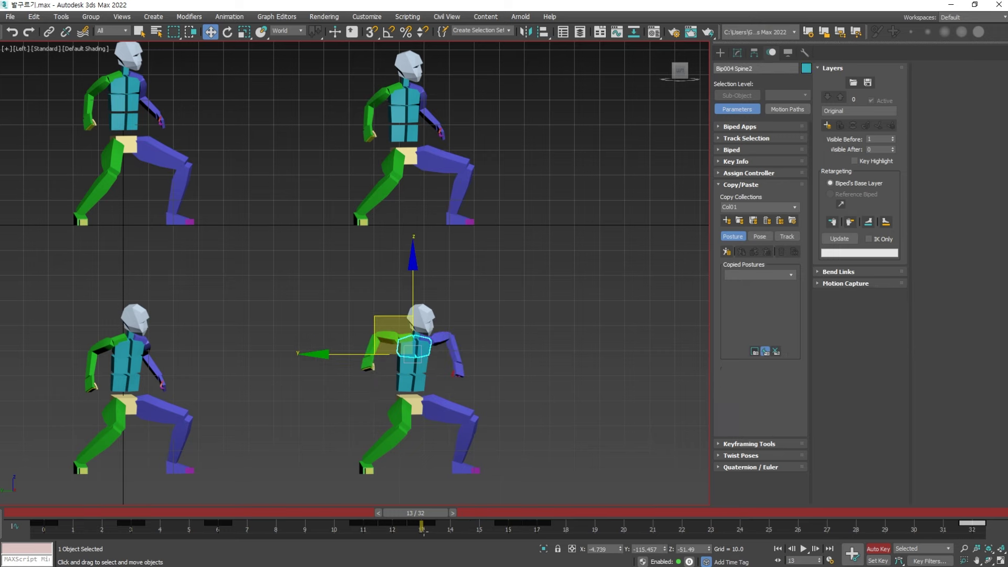
click(425, 311)
shift+drag(394, 525, 421, 523)
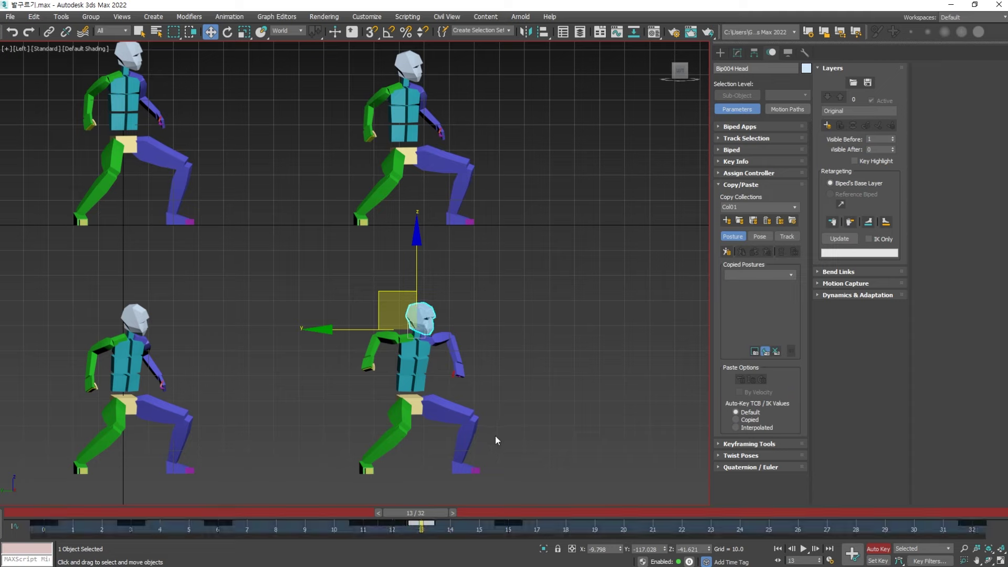
key(e)
drag(479, 317, 487, 317)
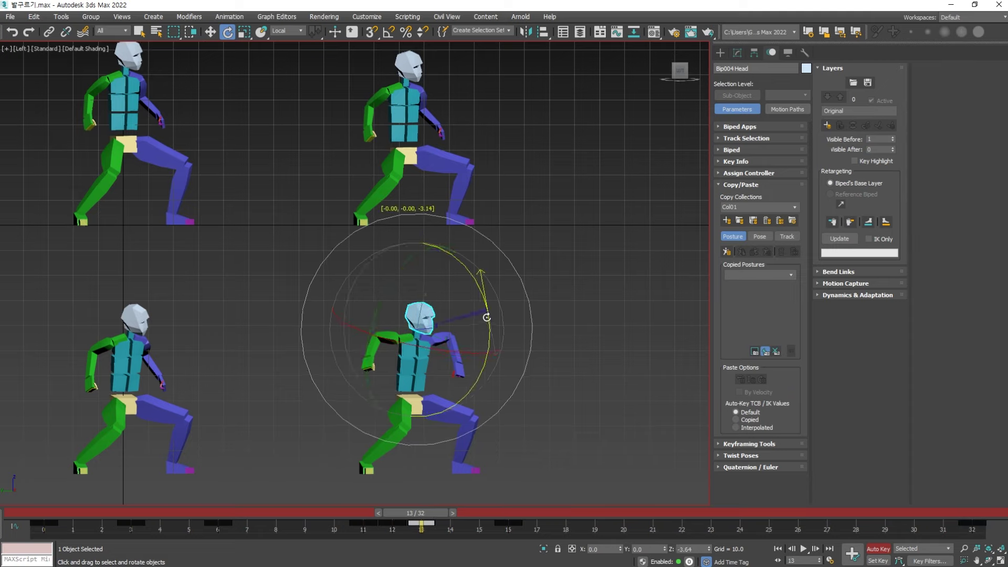
click(573, 405)
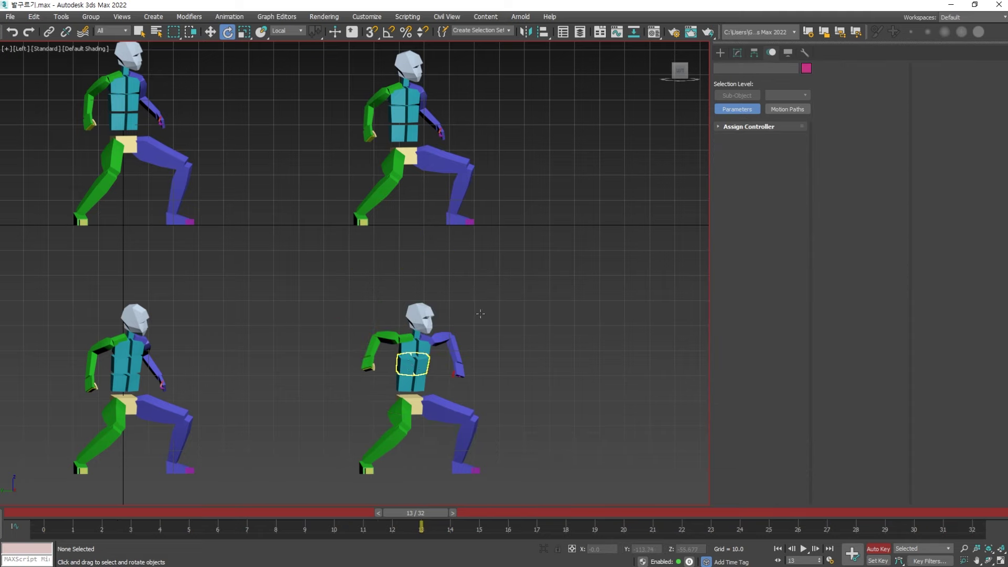
- Rotate the new copy's middle spine segment forward and its chest segment backward at frame 13
click(424, 363)
drag(442, 351, 446, 372)
click(570, 405)
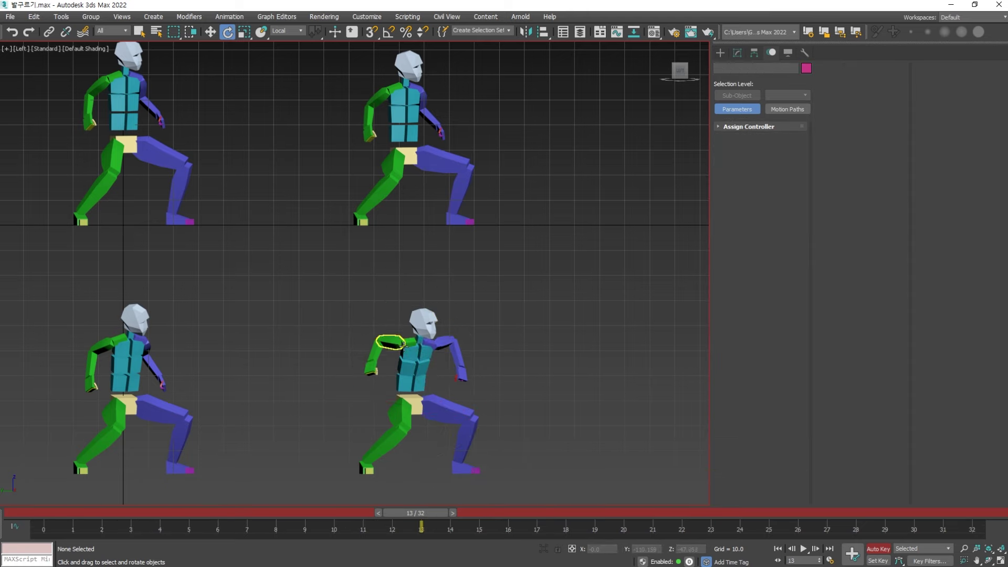
click(456, 364)
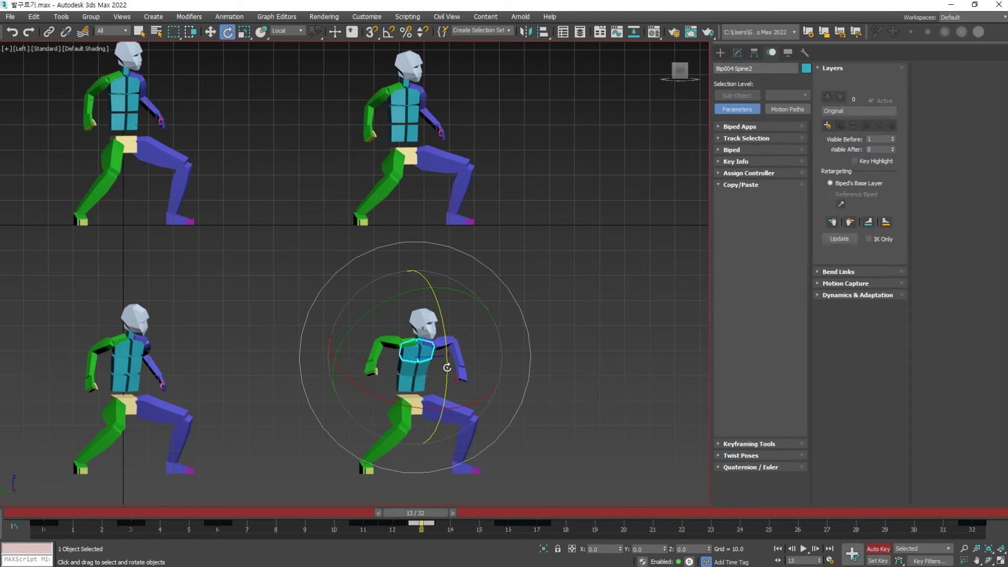
drag(456, 365, 441, 370)
click(574, 396)
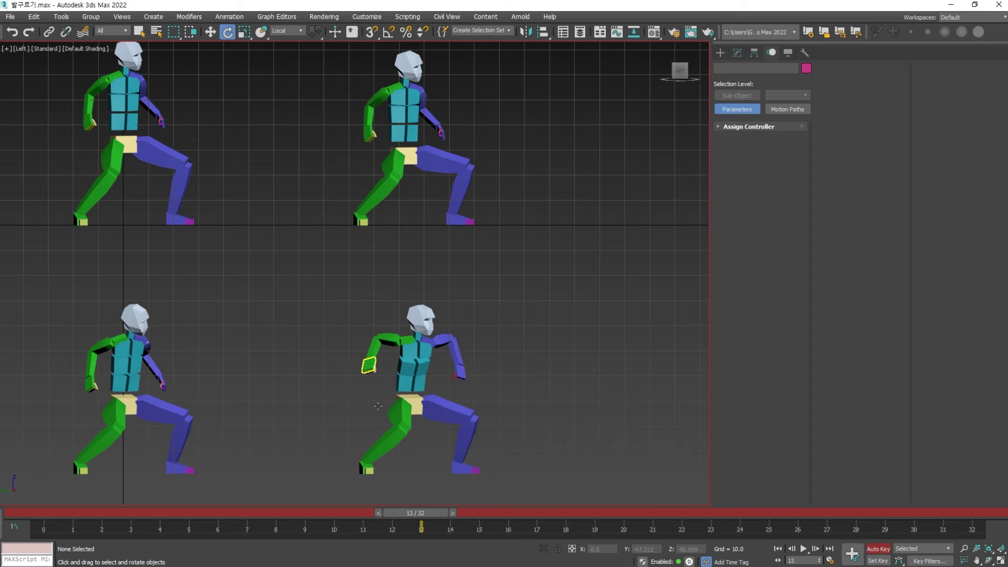
- Rotate the new copy's right hand at frame 13 and move it slightly up and backward
click(369, 365)
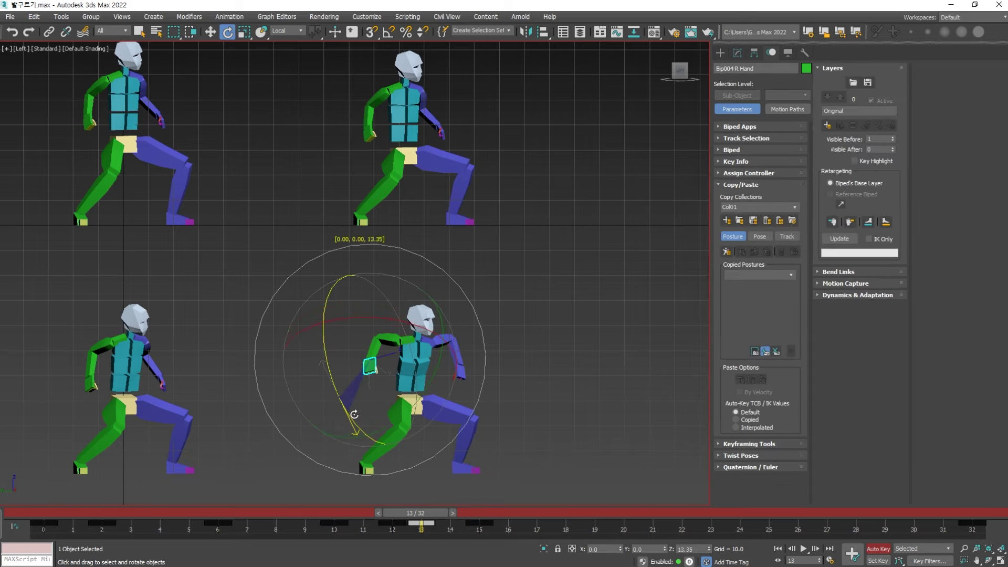
key(w)
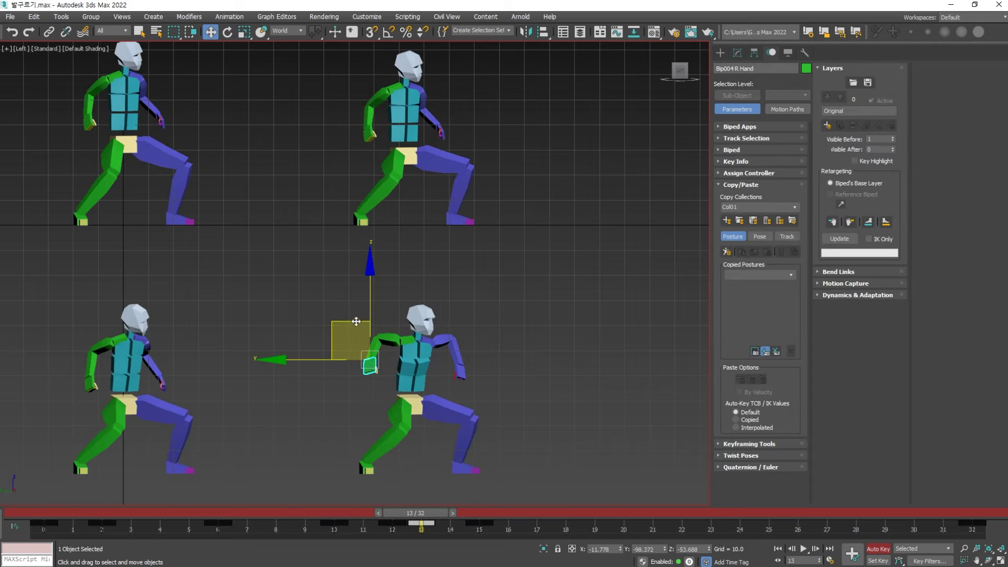
drag(356, 321, 350, 315)
- Rotate the new copy's left hand at frame 13 and compare the pose with the preceding frame
click(463, 375)
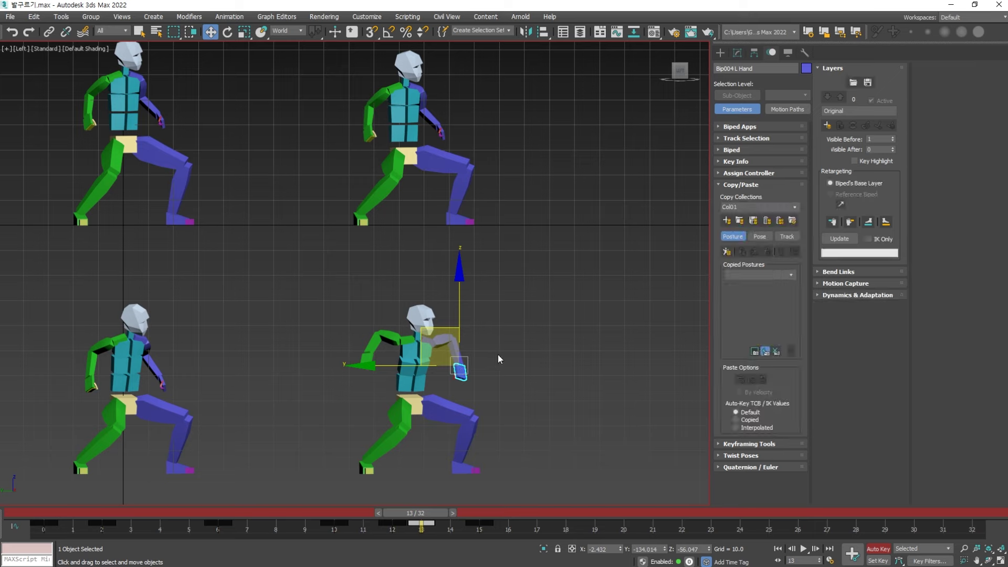
key(e)
drag(513, 349, 484, 370)
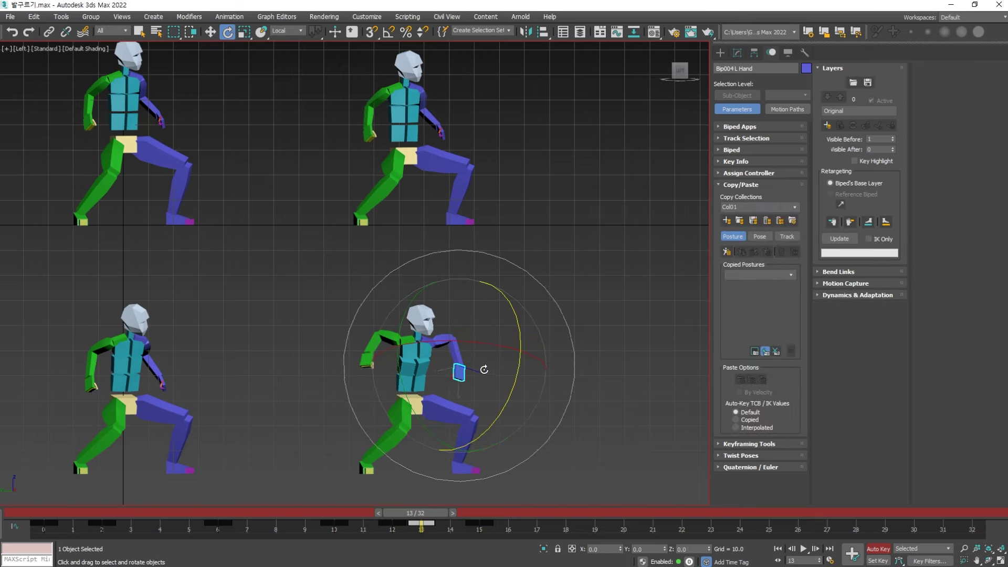
key(w)
key(comma)
key(period)
click(551, 386)
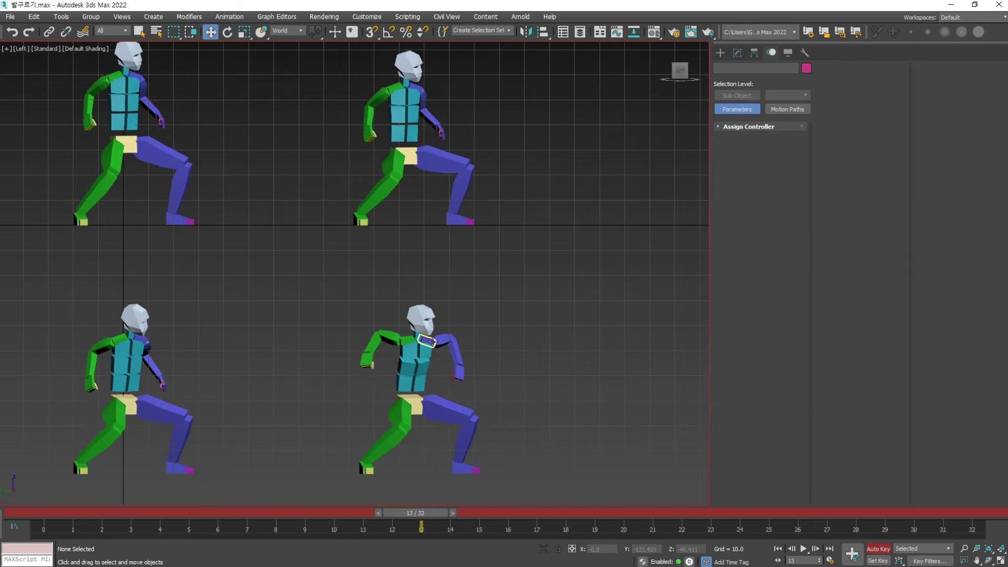
- Rotate the new copy's left and right clavicles at frame 13 to raise both shoulders
click(426, 341)
key(e)
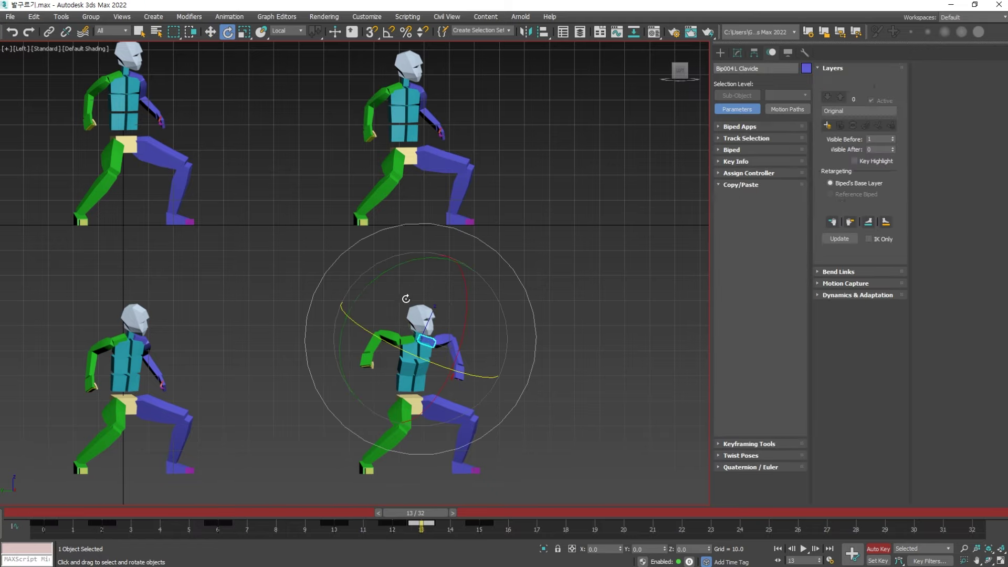
click(590, 372)
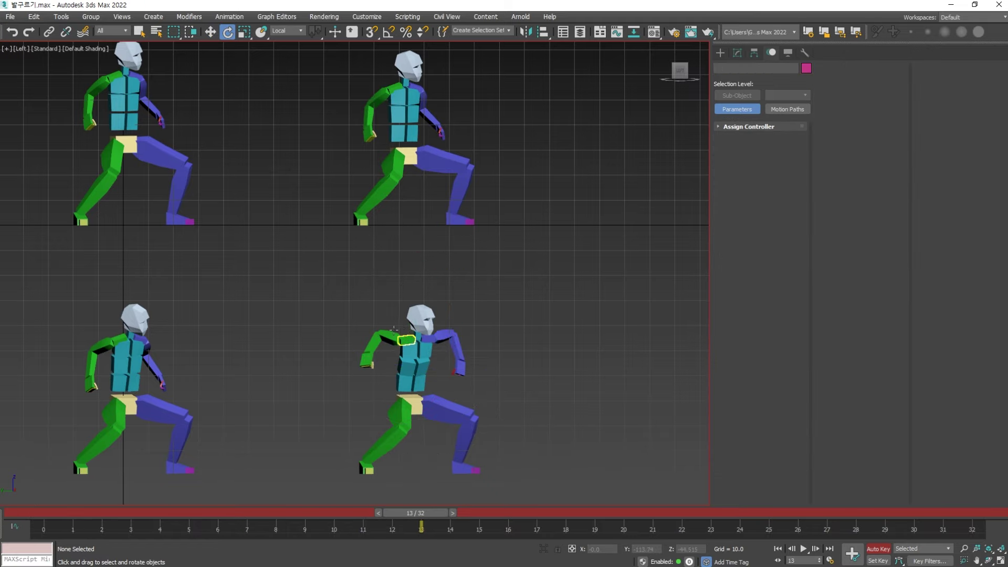
click(395, 330)
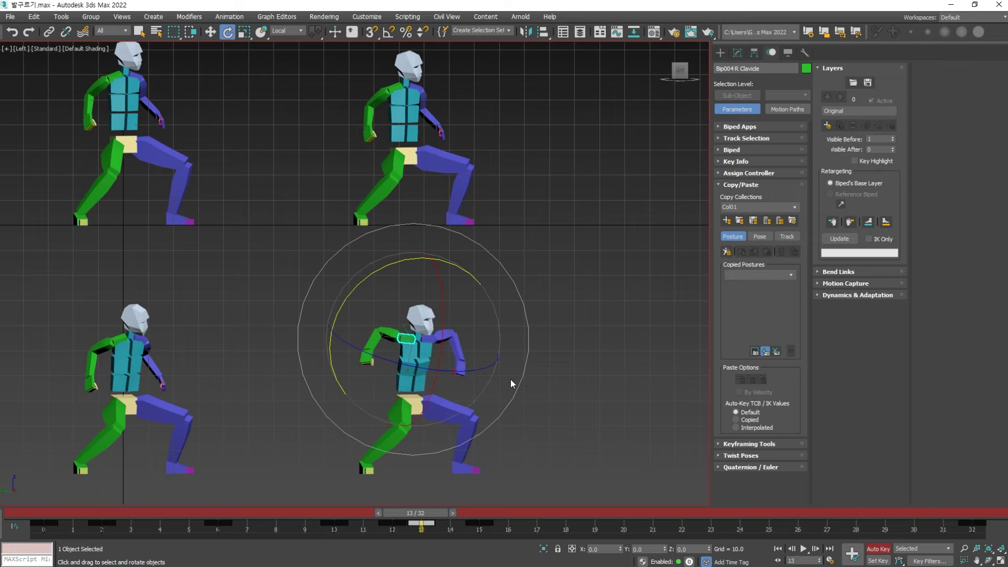
middle_drag(521, 368, 518, 365)
- Inspect the new copy's right hand at frame 15 and play the loop to check the arm motion
key(period)
key(period)
click(359, 373)
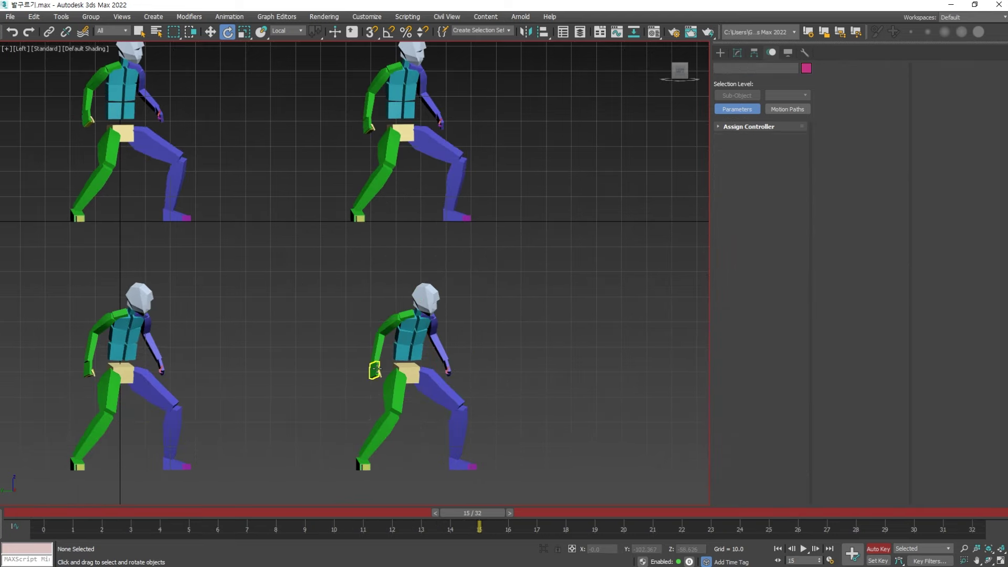
key(w)
click(374, 370)
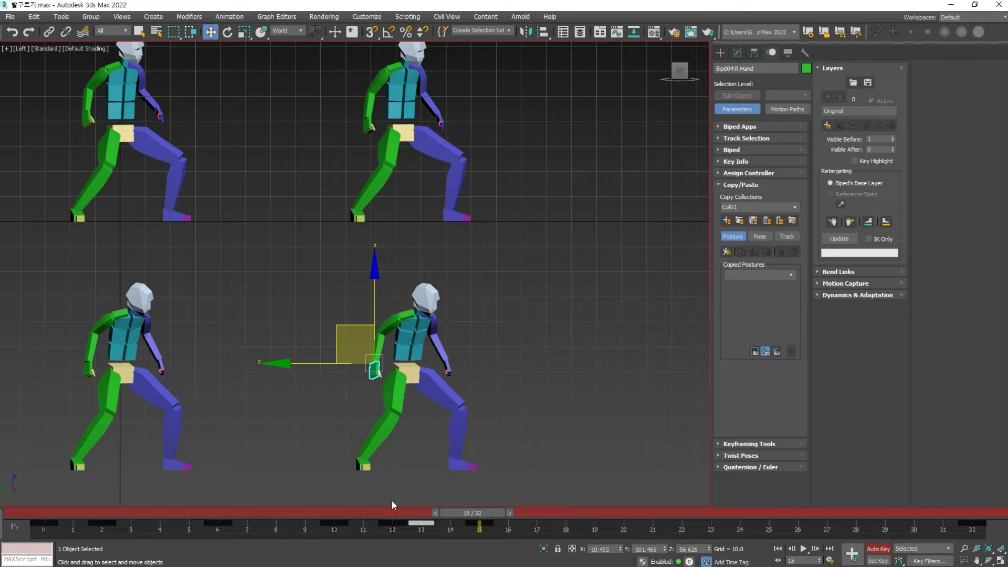
click(391, 503)
key(slash)
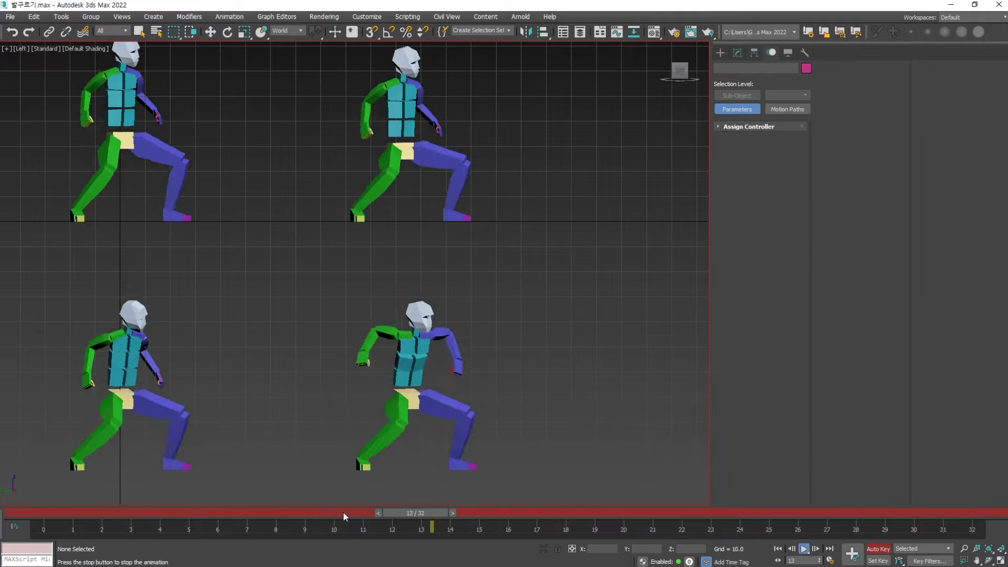
key(slash)
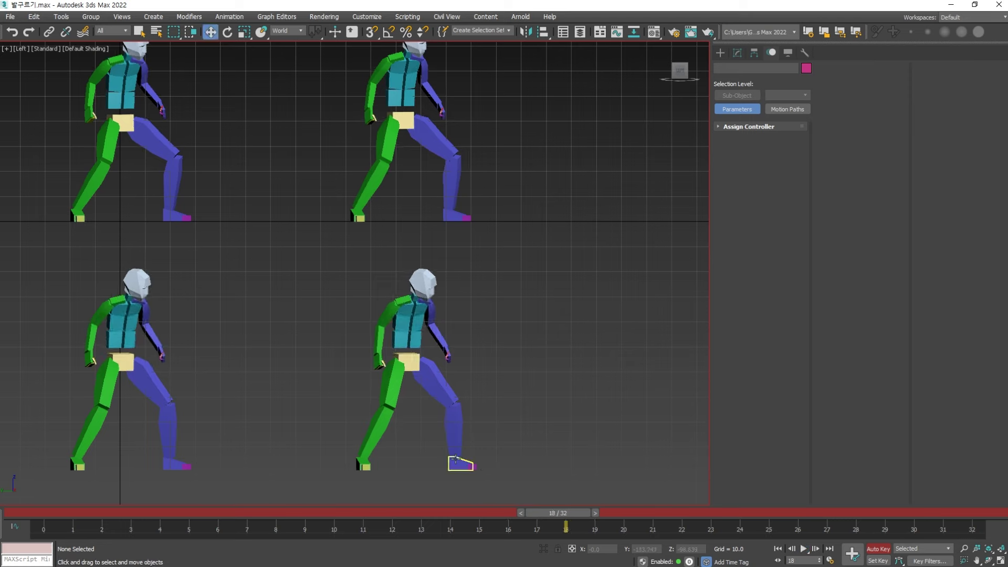
- Shift the new copy's left foot key from frame 12 to frame 11 and raise the foot at frame 12
click(461, 465)
drag(430, 514, 367, 512)
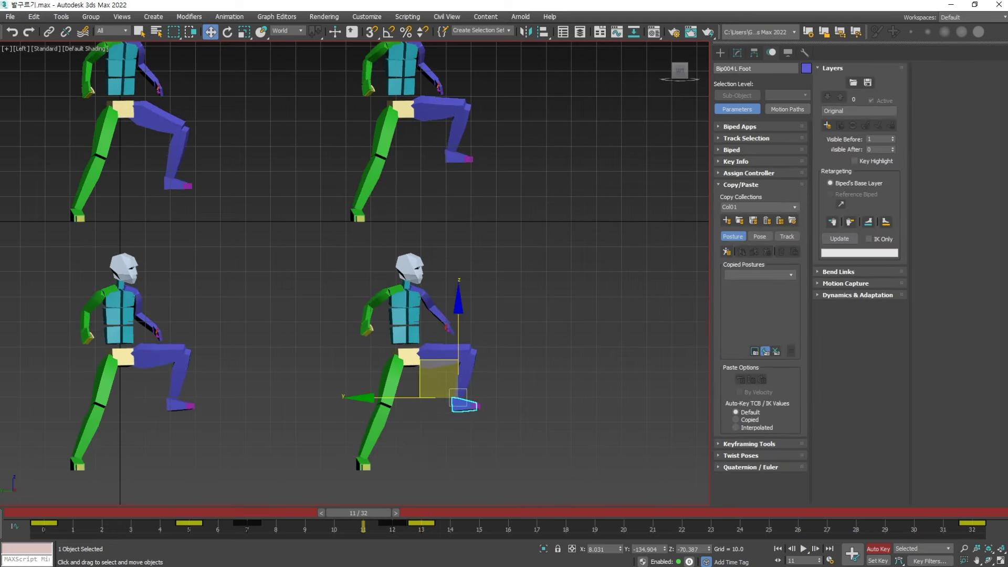
drag(393, 528, 365, 528)
key(period)
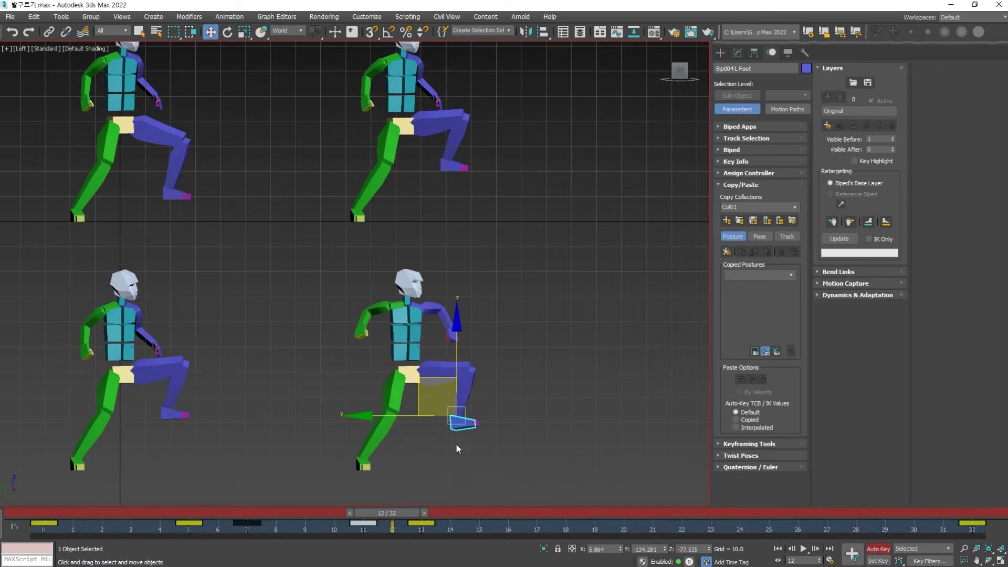
drag(438, 380, 435, 351)
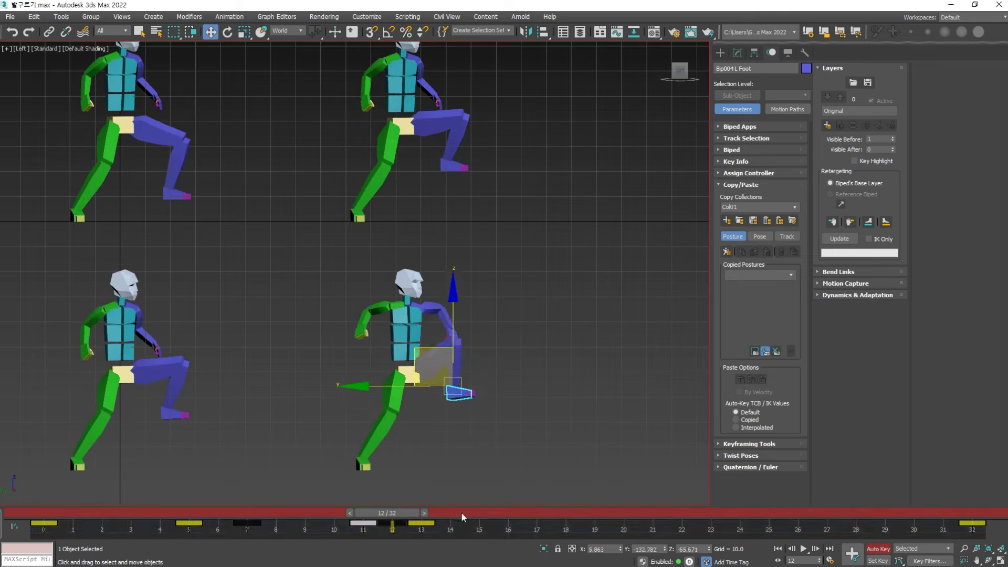
- Play the loop and examine the new copy's stomp from an orbited angle and close up in the left view
key(slash)
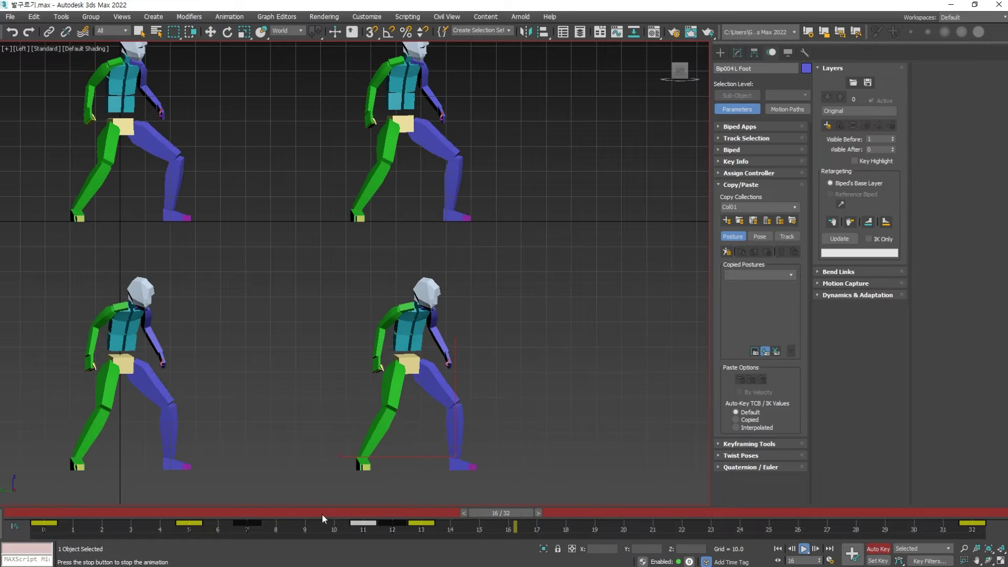
click(282, 444)
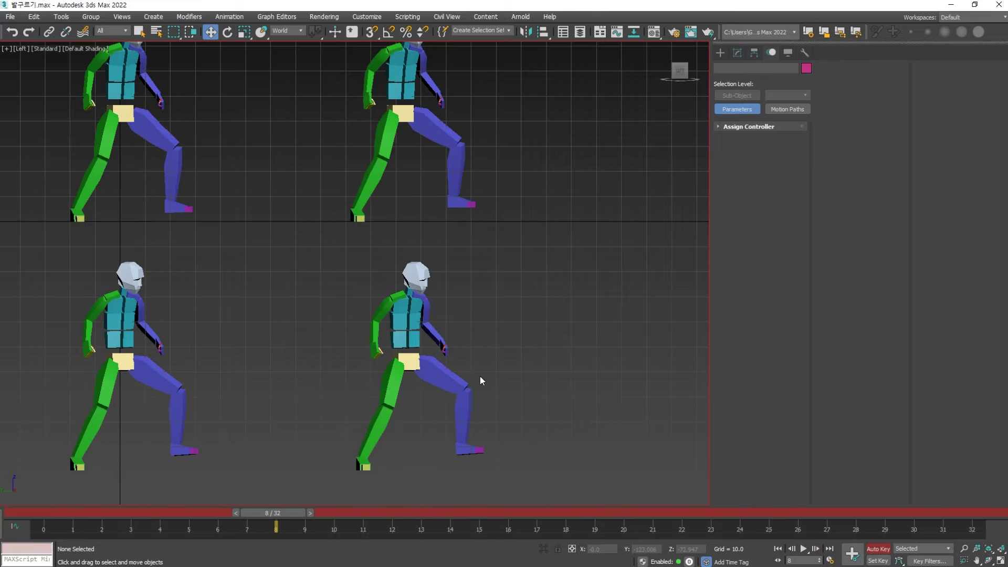
alt+middle_drag(480, 377, 587, 314)
scroll(387, 457, down, 2)
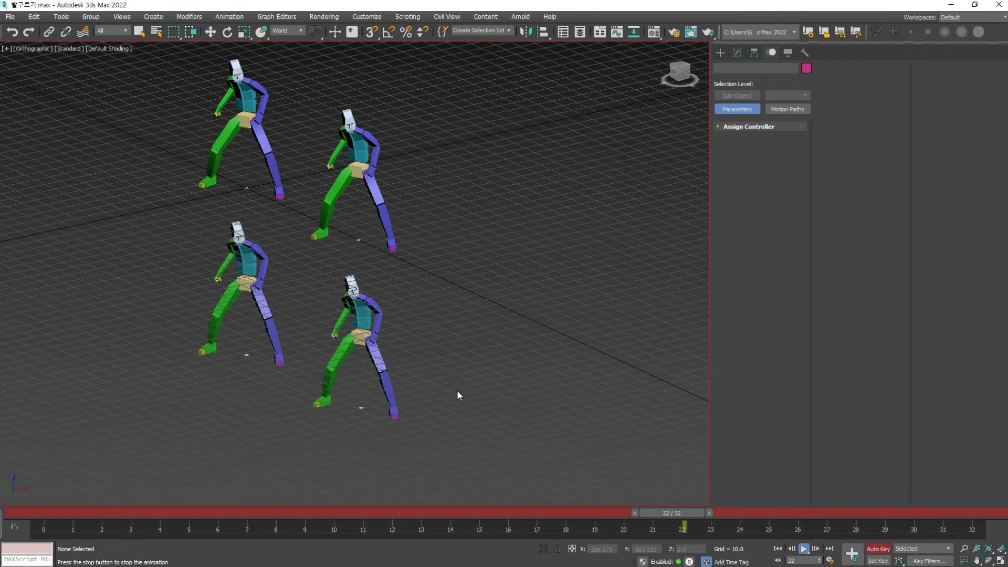
key(l)
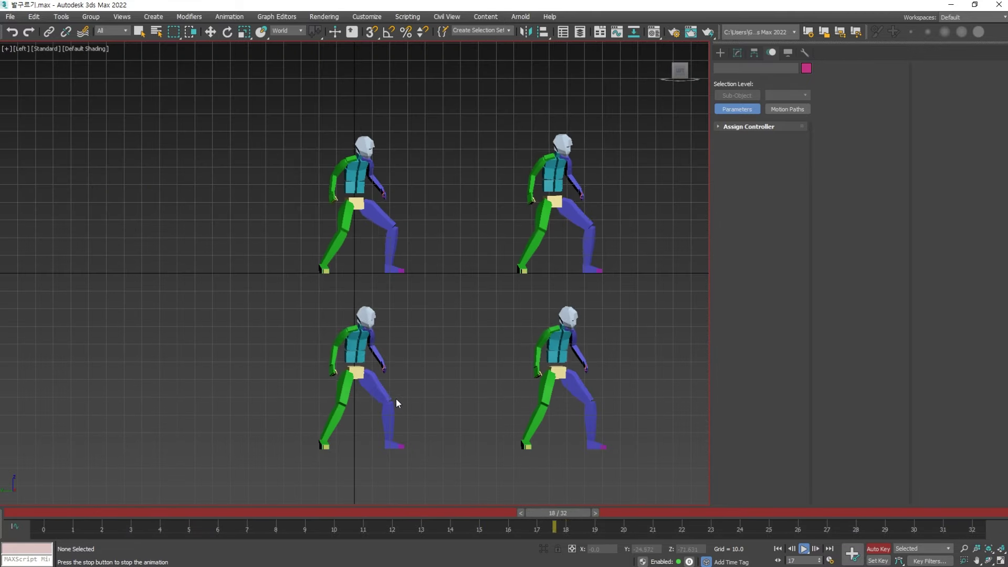
scroll(546, 422, up, 2)
middle_drag(547, 422, 475, 378)
scroll(486, 389, up, 2)
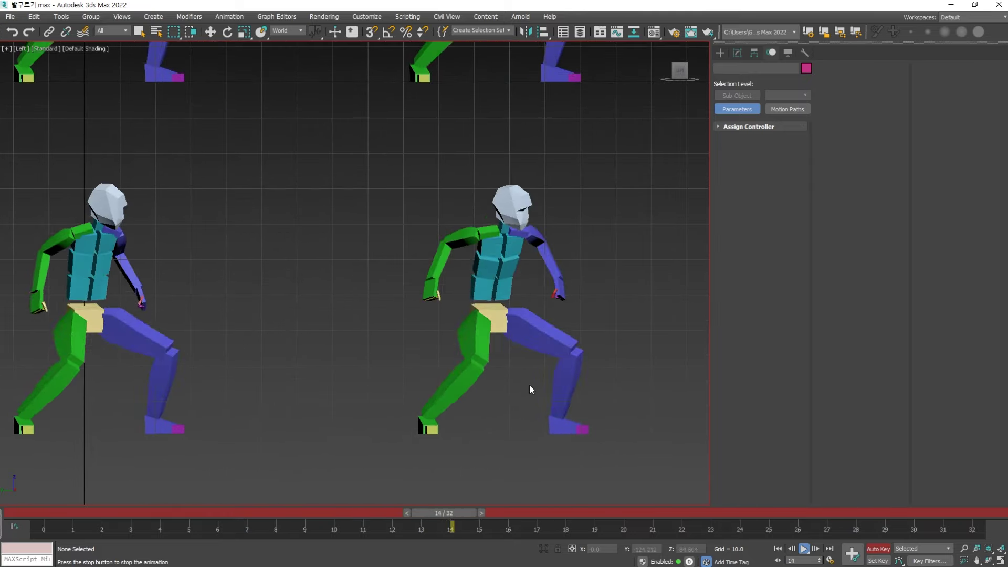
key(slash)
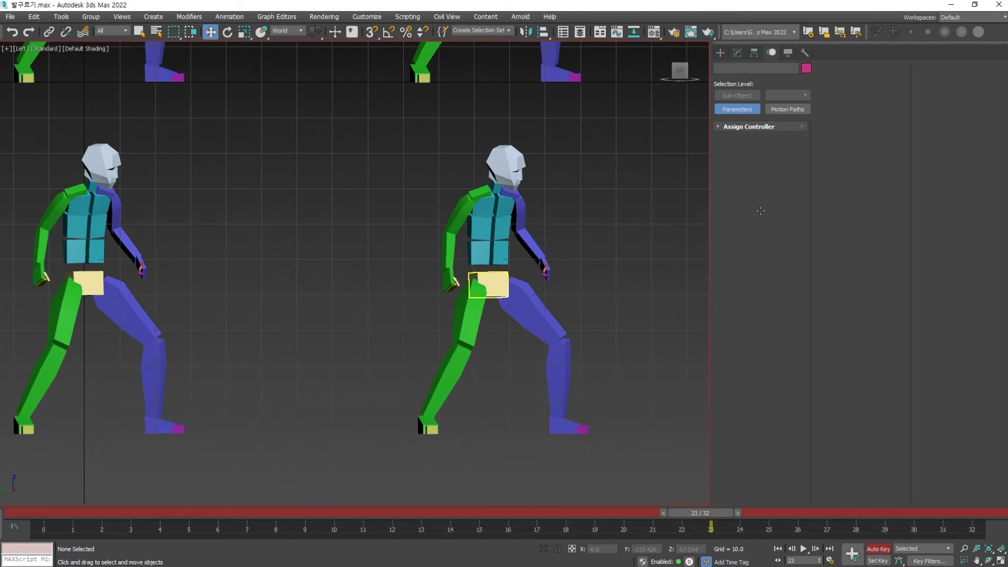
- Select the new copy's body vertical track and key the body's height at frame 14
click(488, 285)
click(749, 128)
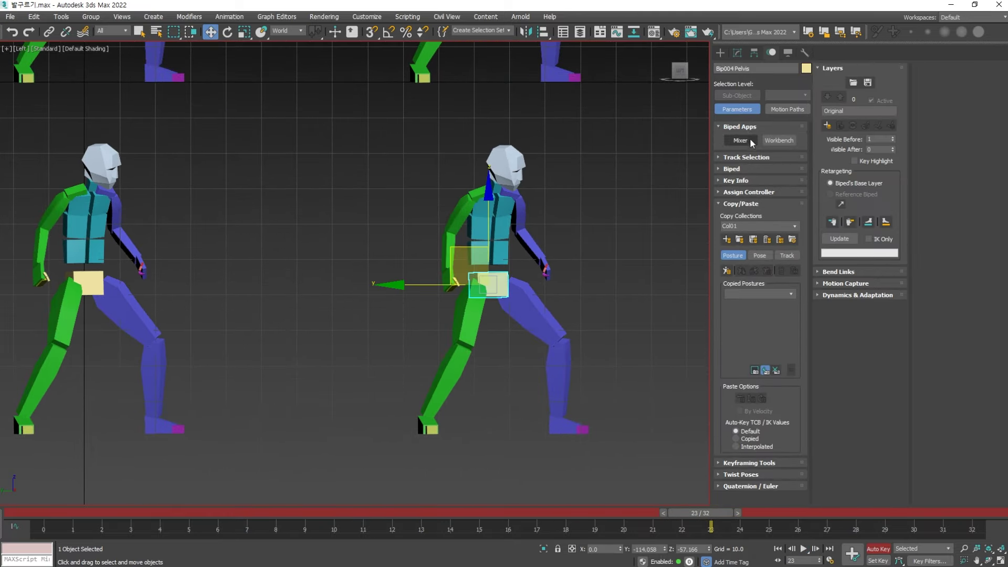
click(743, 157)
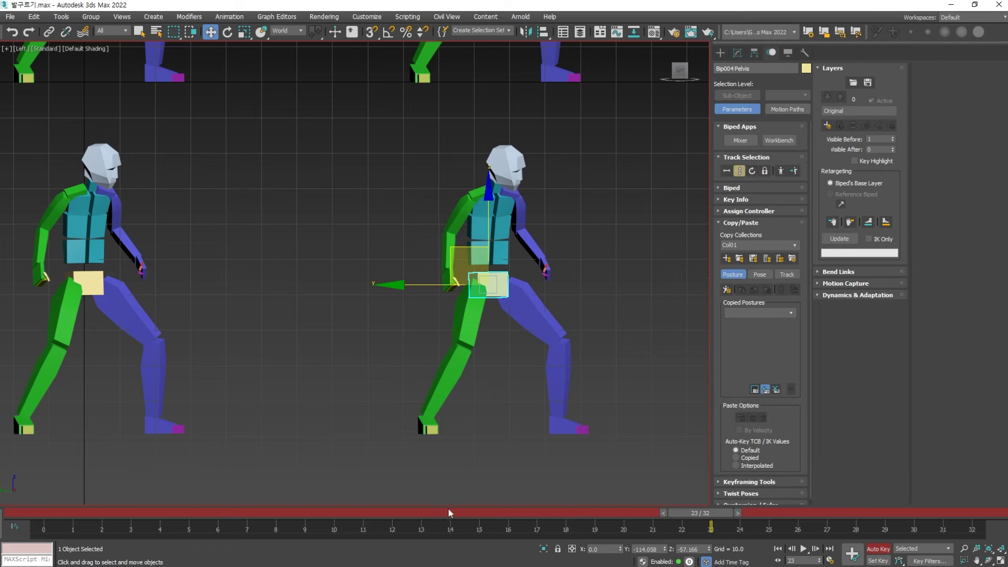
drag(446, 513, 423, 520)
key(period)
key(period)
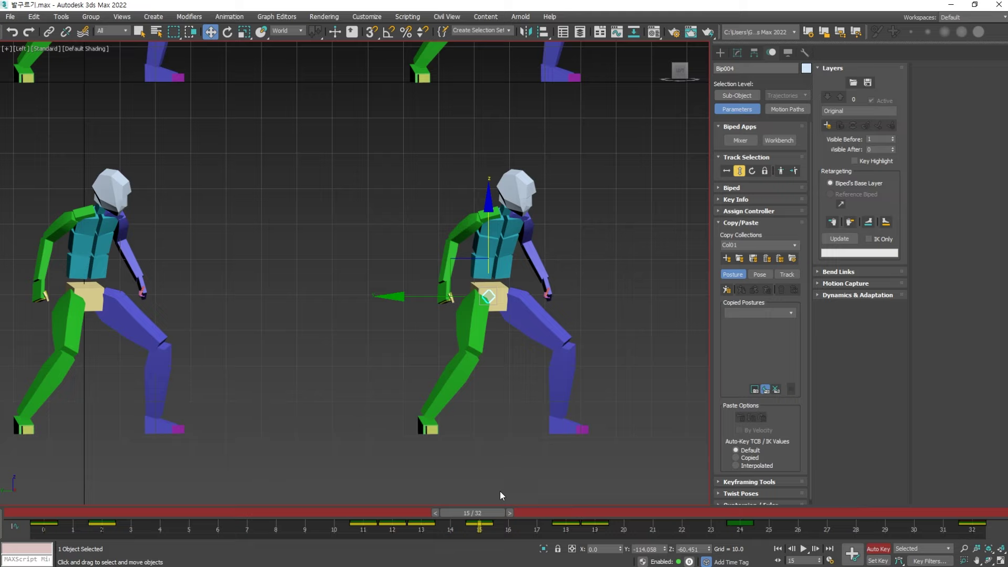
key(comma)
- Play the animation and compare the stomp motion of all four bipeds in the left and perspective views
key(/)
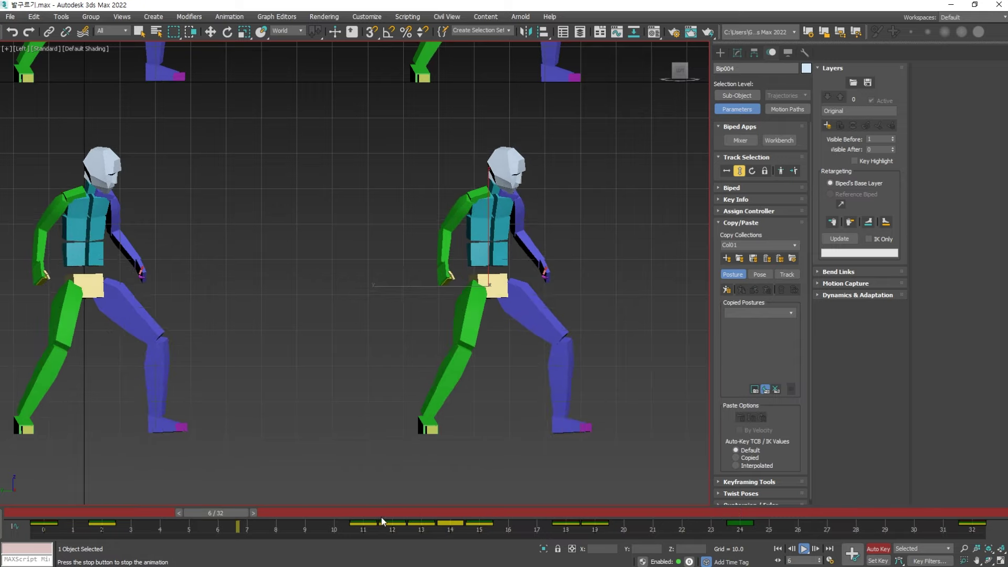
scroll(421, 371, down, 5)
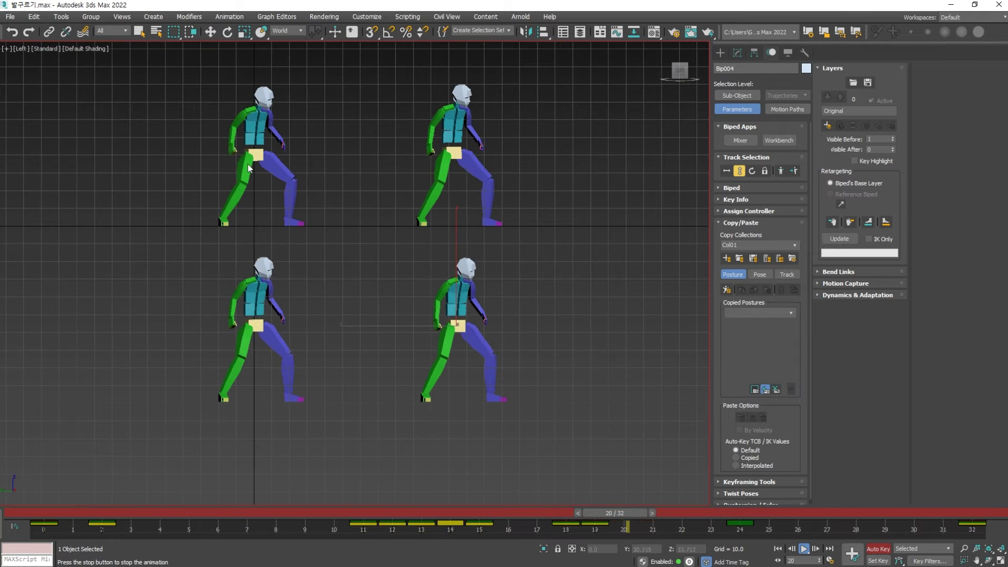
key(w)
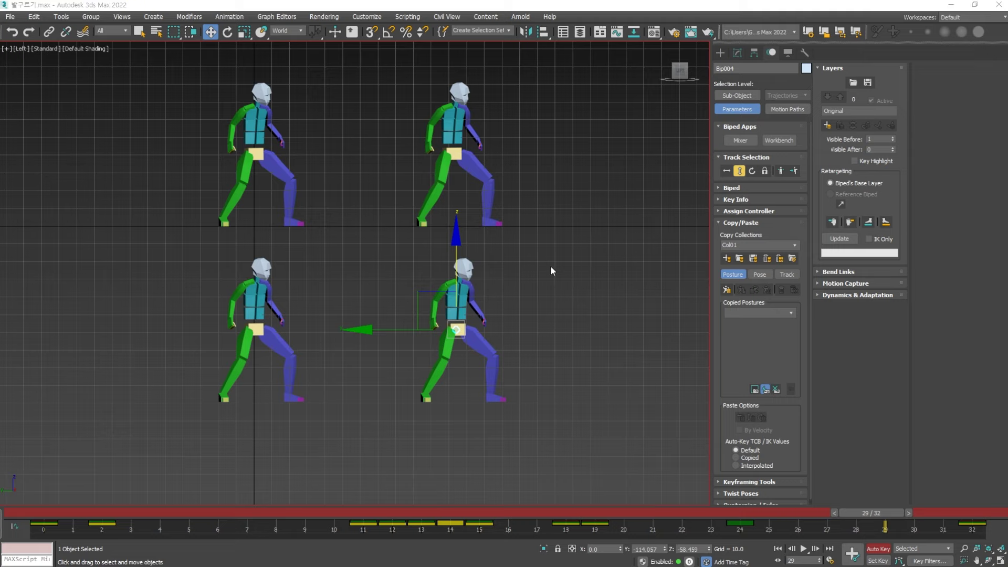
middle_drag(551, 266, 551, 307)
key(slash)
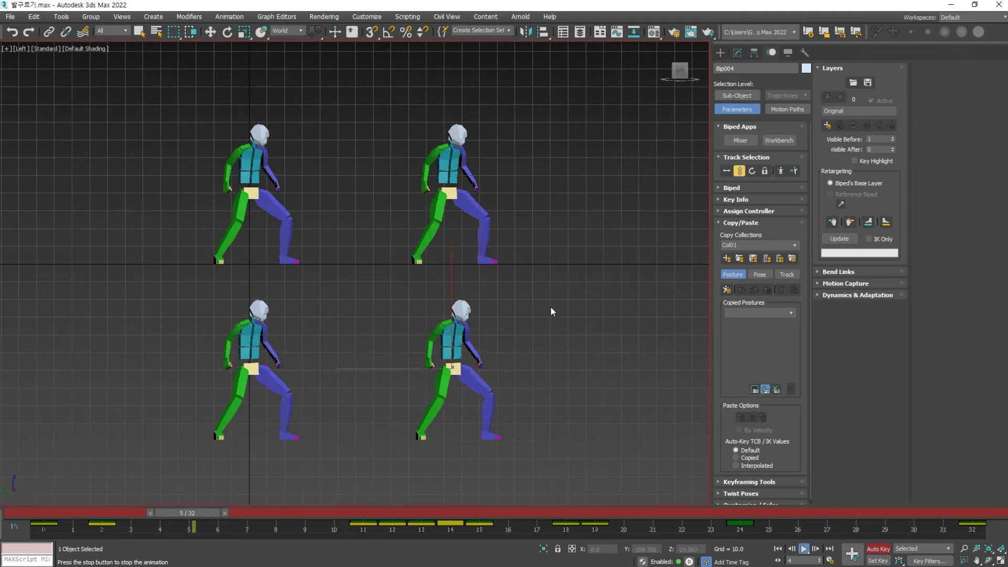
scroll(464, 404, up, 3)
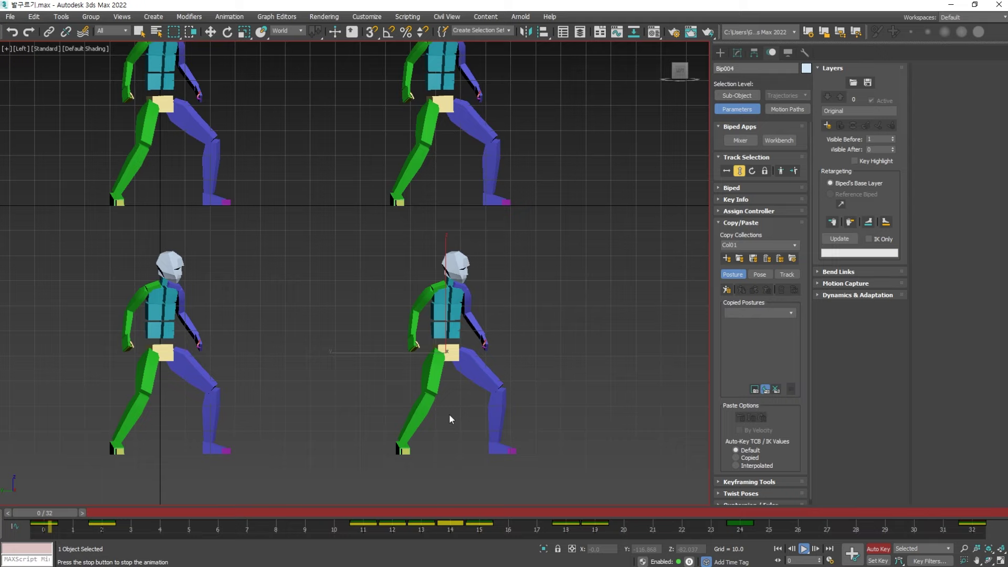
scroll(452, 418, down, 3)
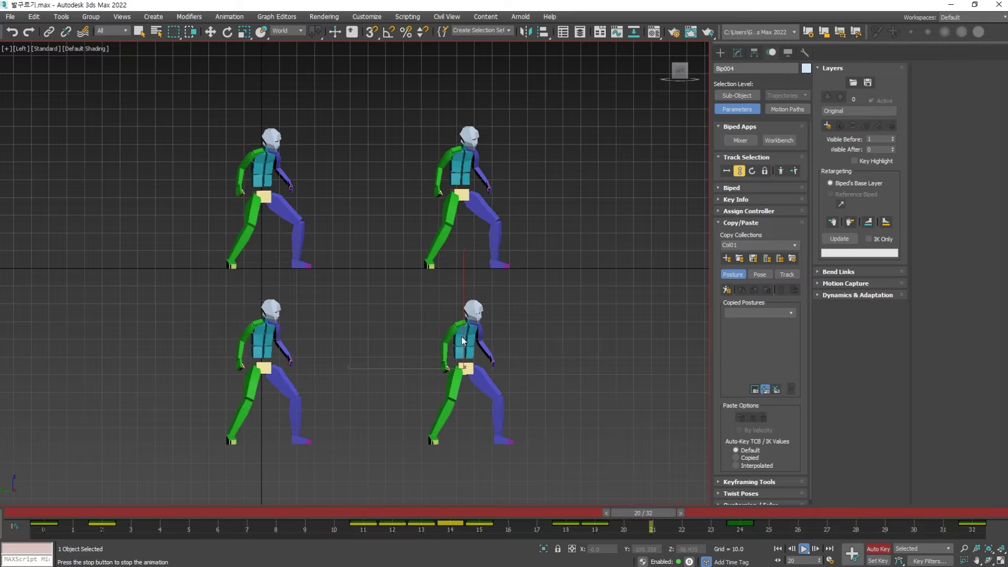
middle_drag(516, 320, 506, 343)
key(p)
scroll(530, 316, down, 5)
scroll(502, 328, up, 5)
key(l)
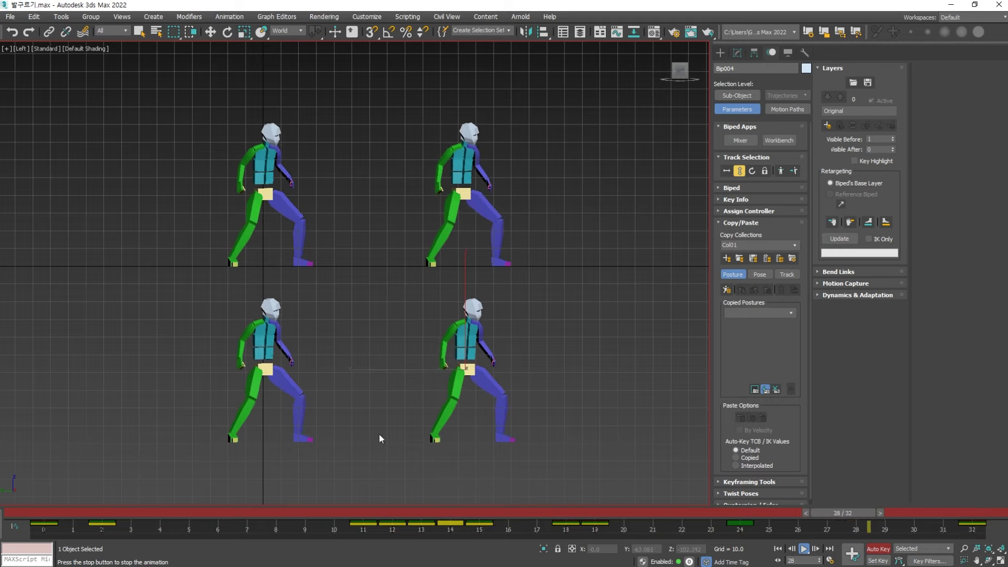
middle_drag(437, 441, 443, 411)
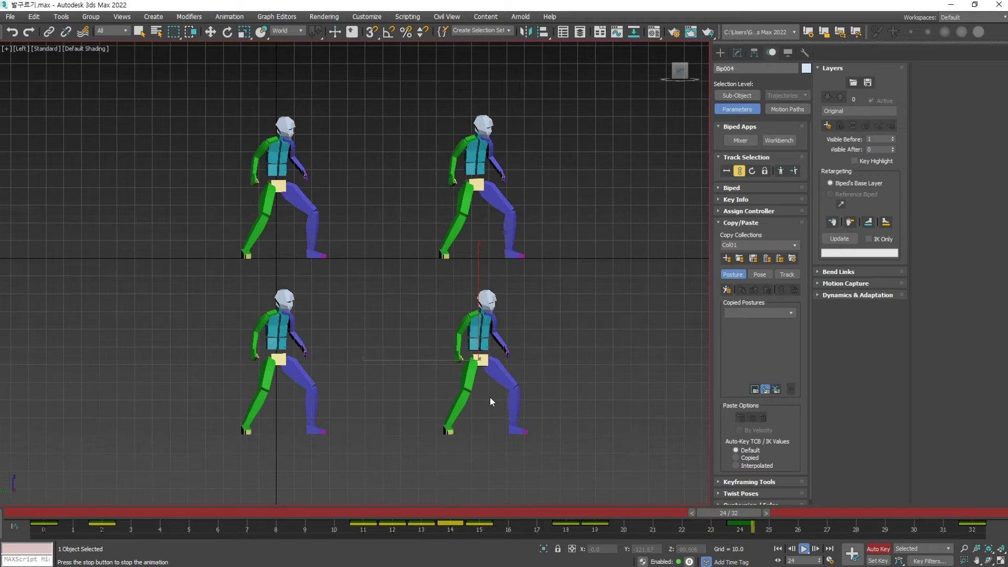